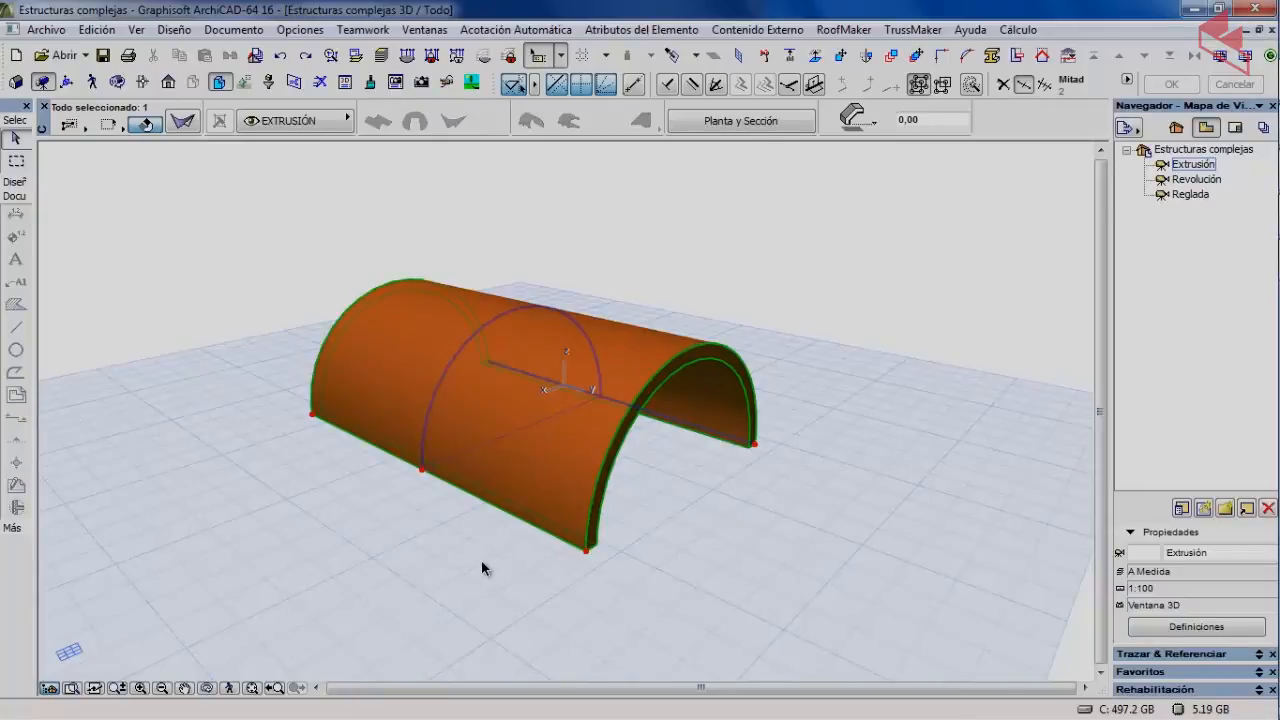
- Try to shorten the extruded shell to a length of about 4.96 from its front end node
left_click(756, 449)
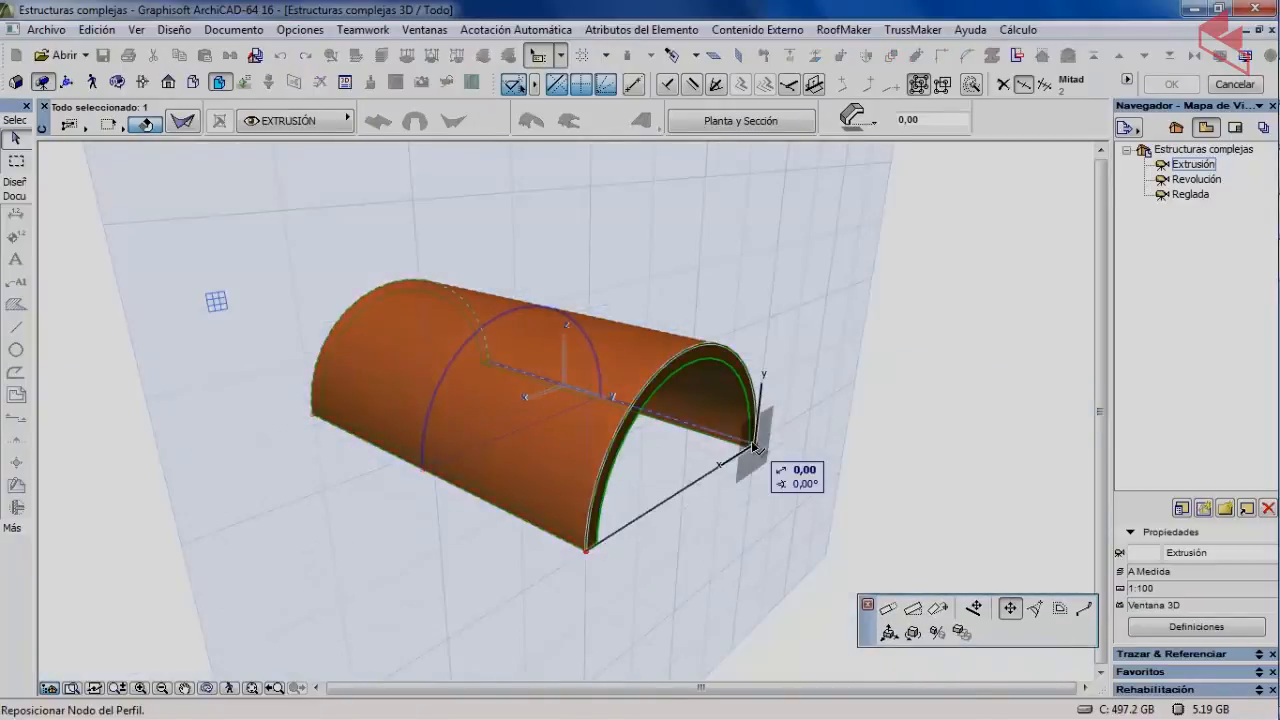
left_click(868, 630)
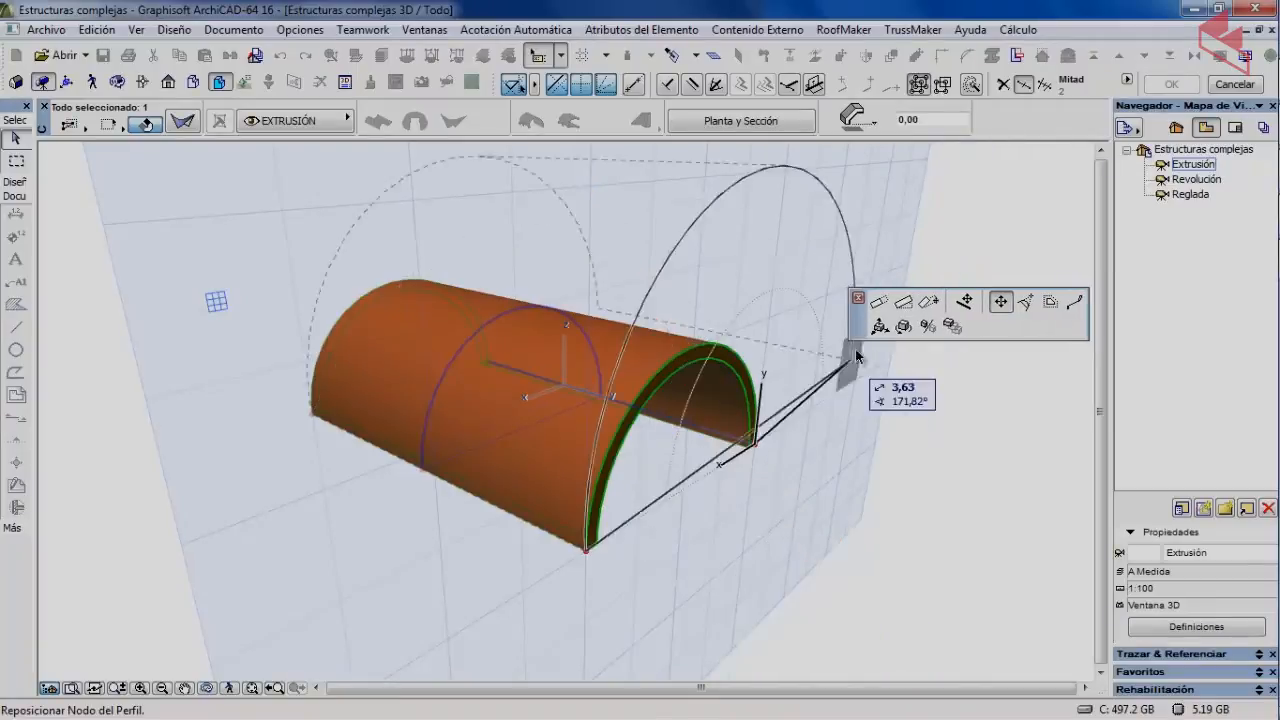
left_click(878, 303)
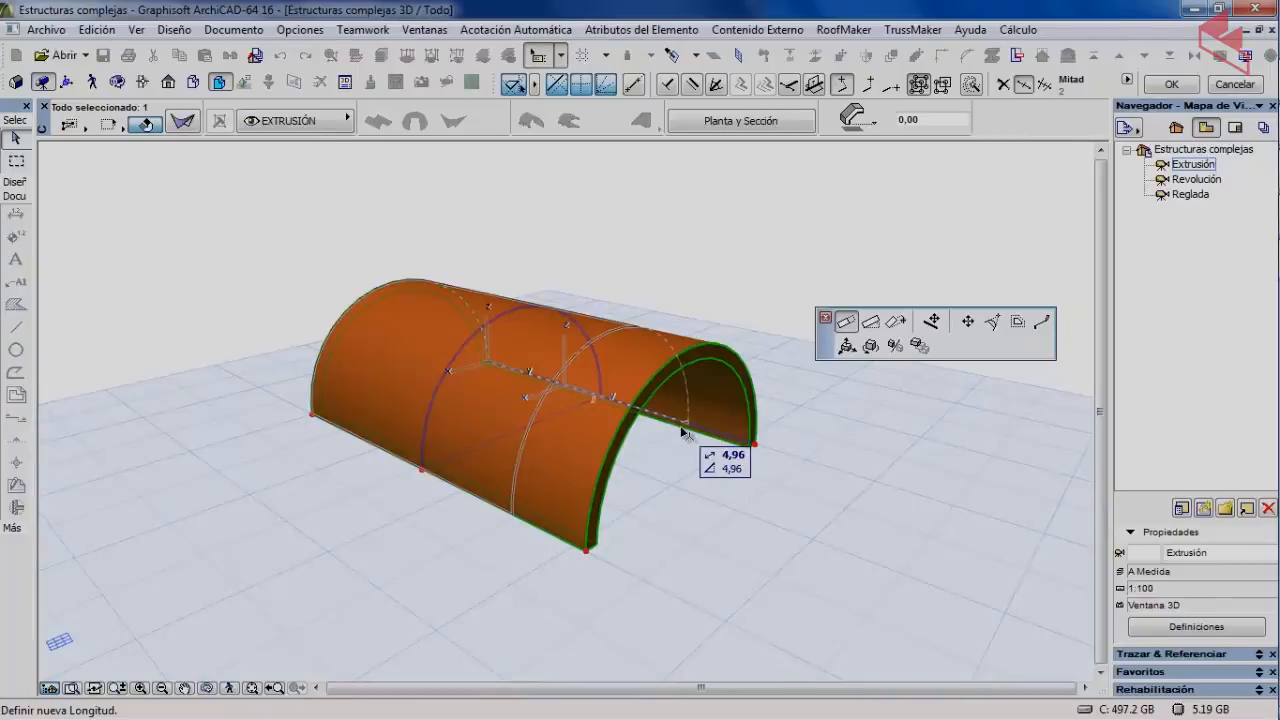
left_click(683, 432)
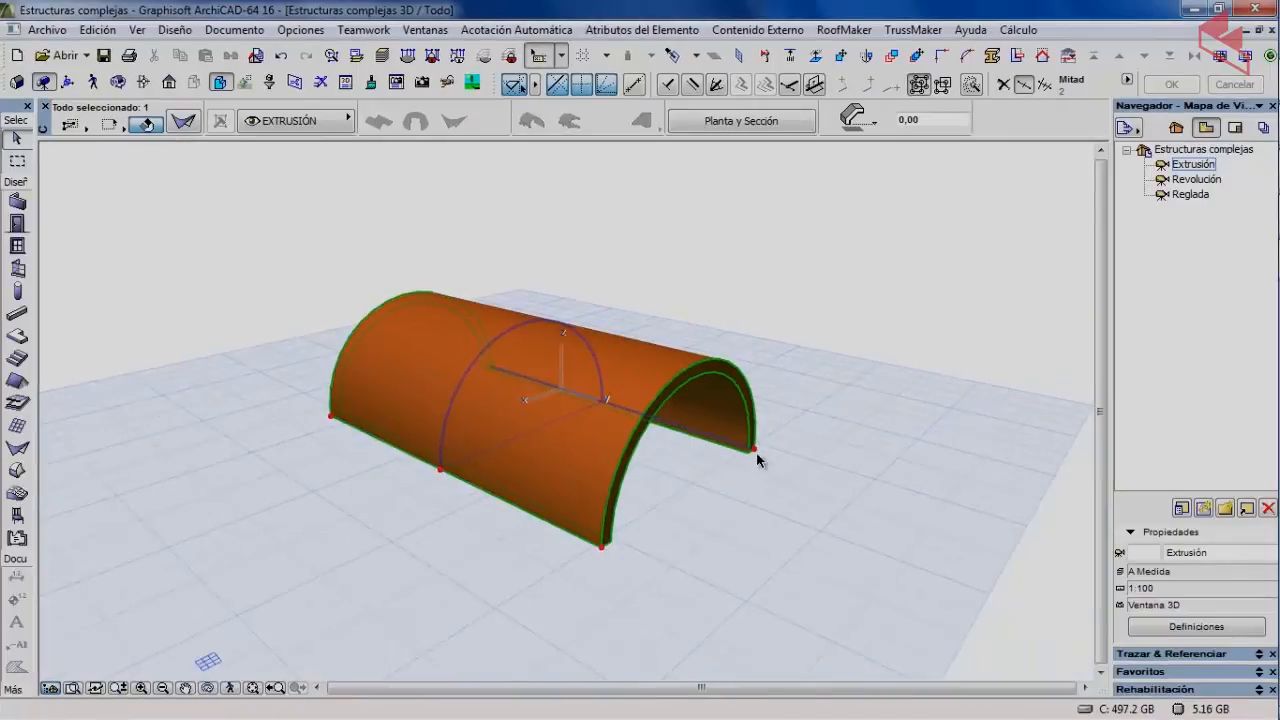
- Try to tilt the shell's extrusion vector upward from the front end node
left_click(755, 451)
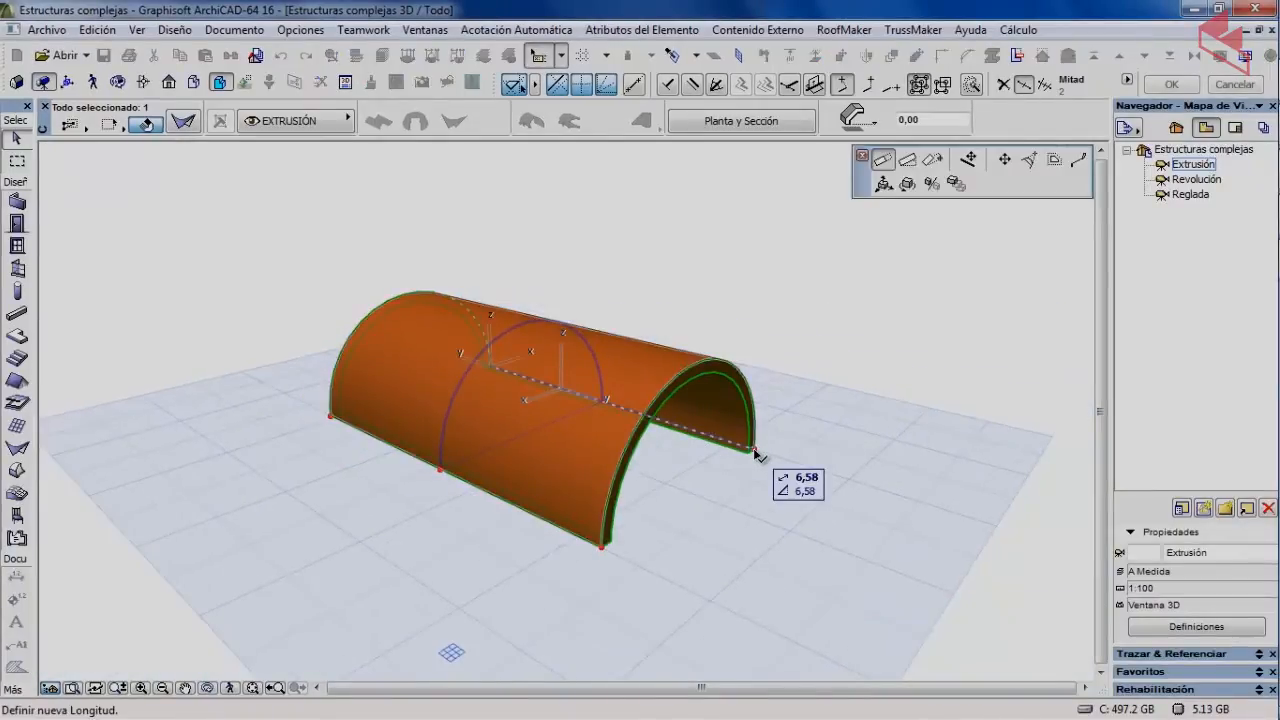
left_click(908, 163)
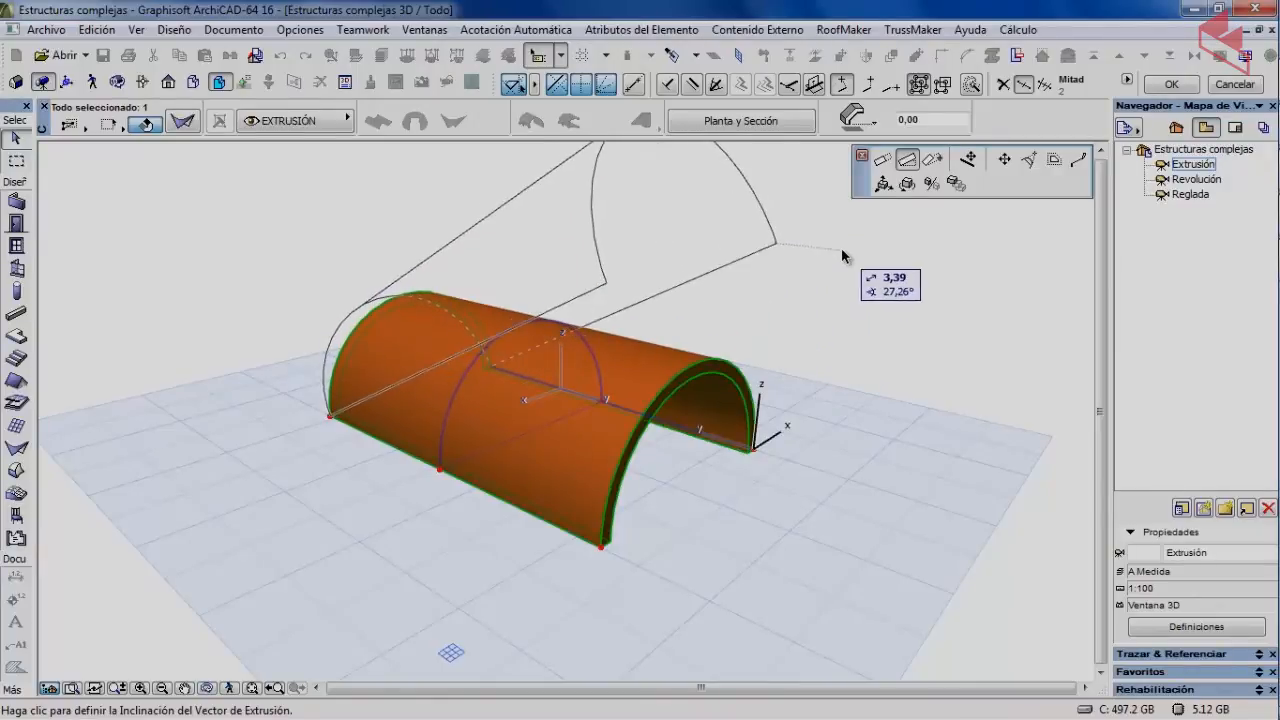
key("Escape")
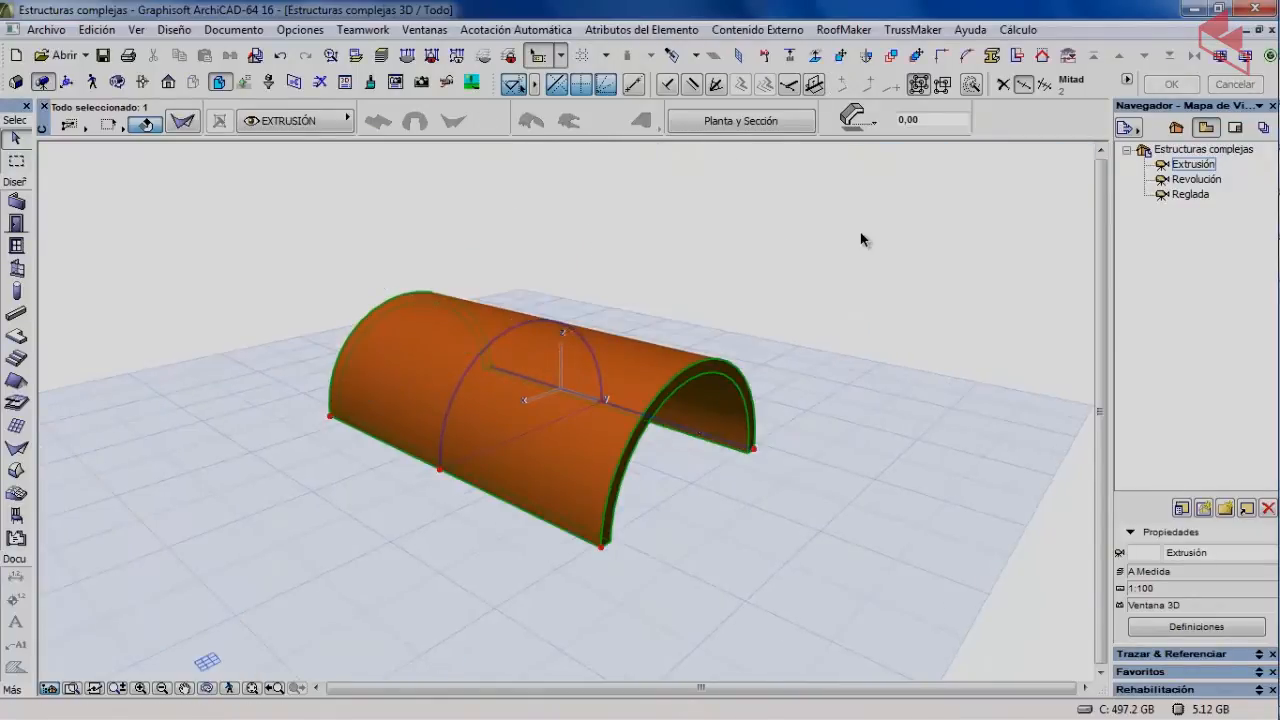
- Try to stretch the extruded shell freely in 3D from its front end node
left_click(756, 451)
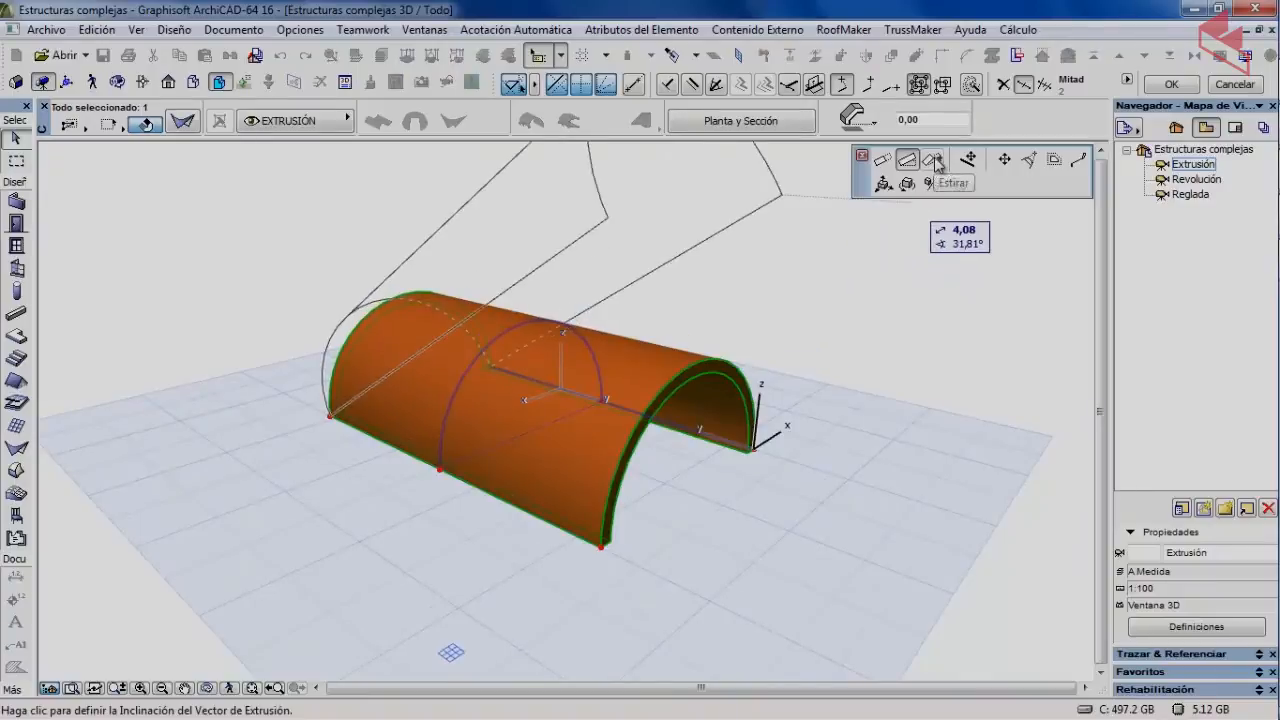
left_click(937, 163)
scroll(874, 266, "down", 3)
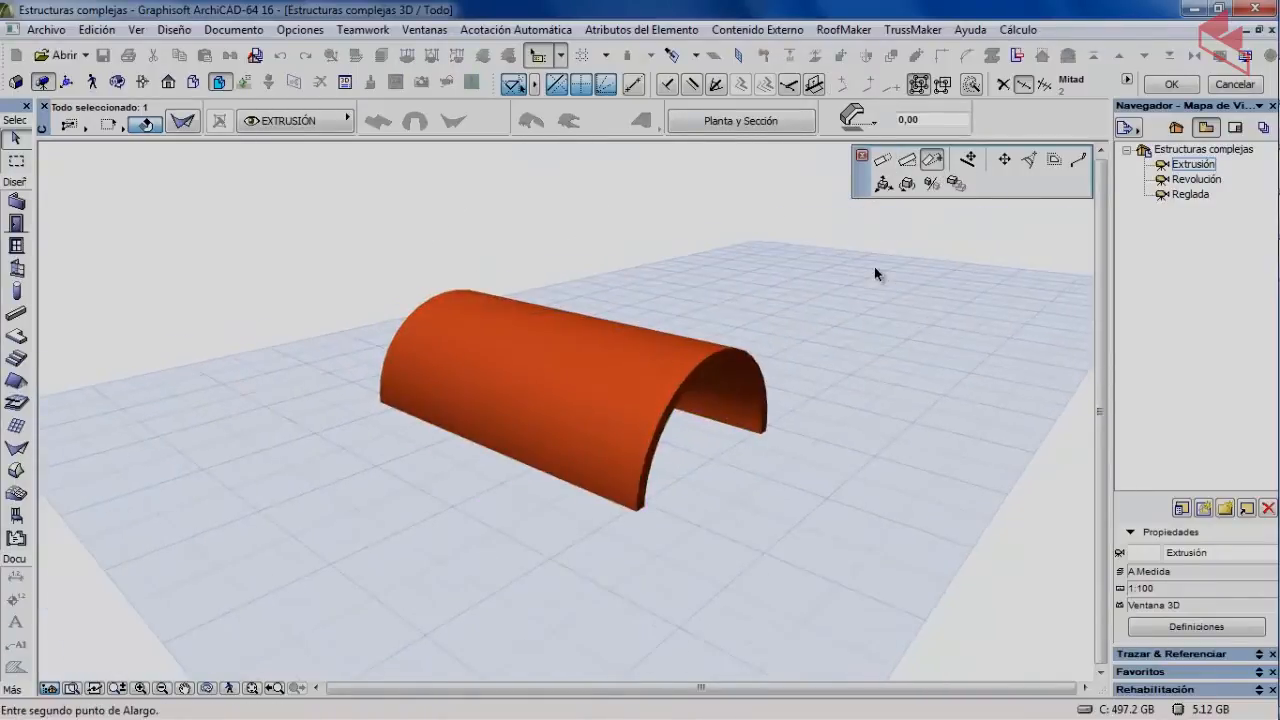
middle_click_drag(842, 299, 748, 374)
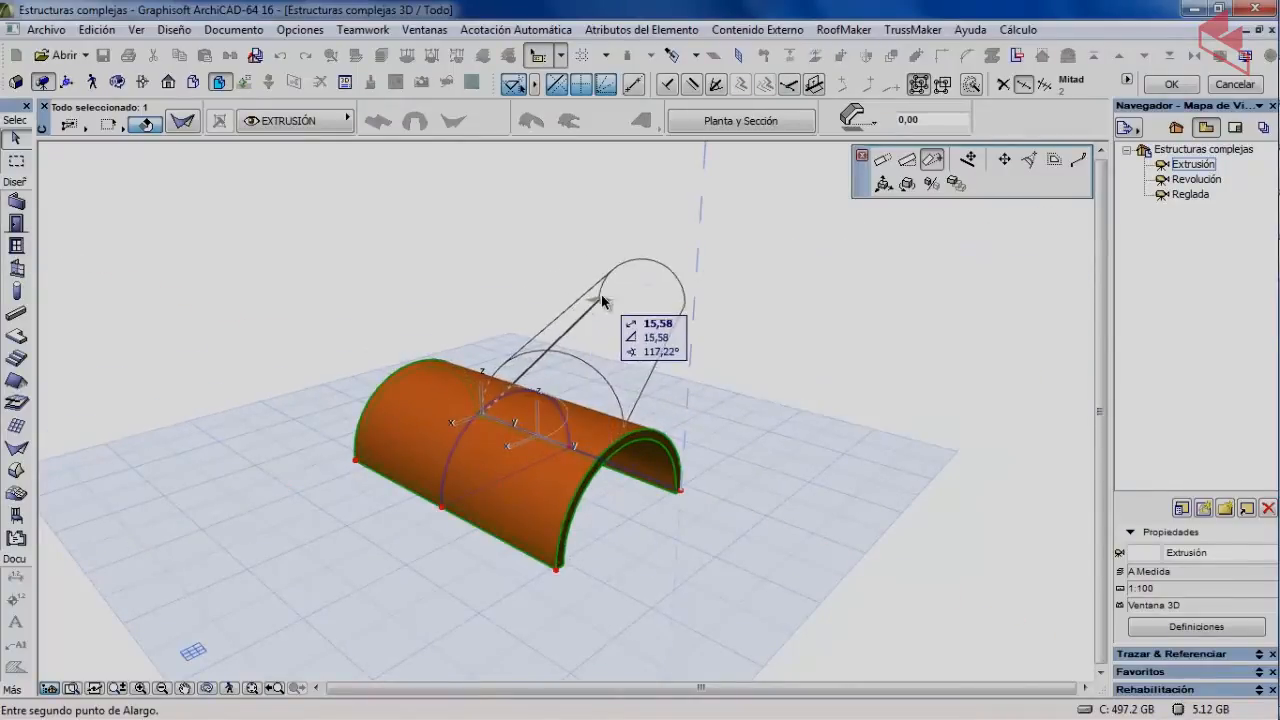
key("Escape")
scroll(599, 388, "down", 2)
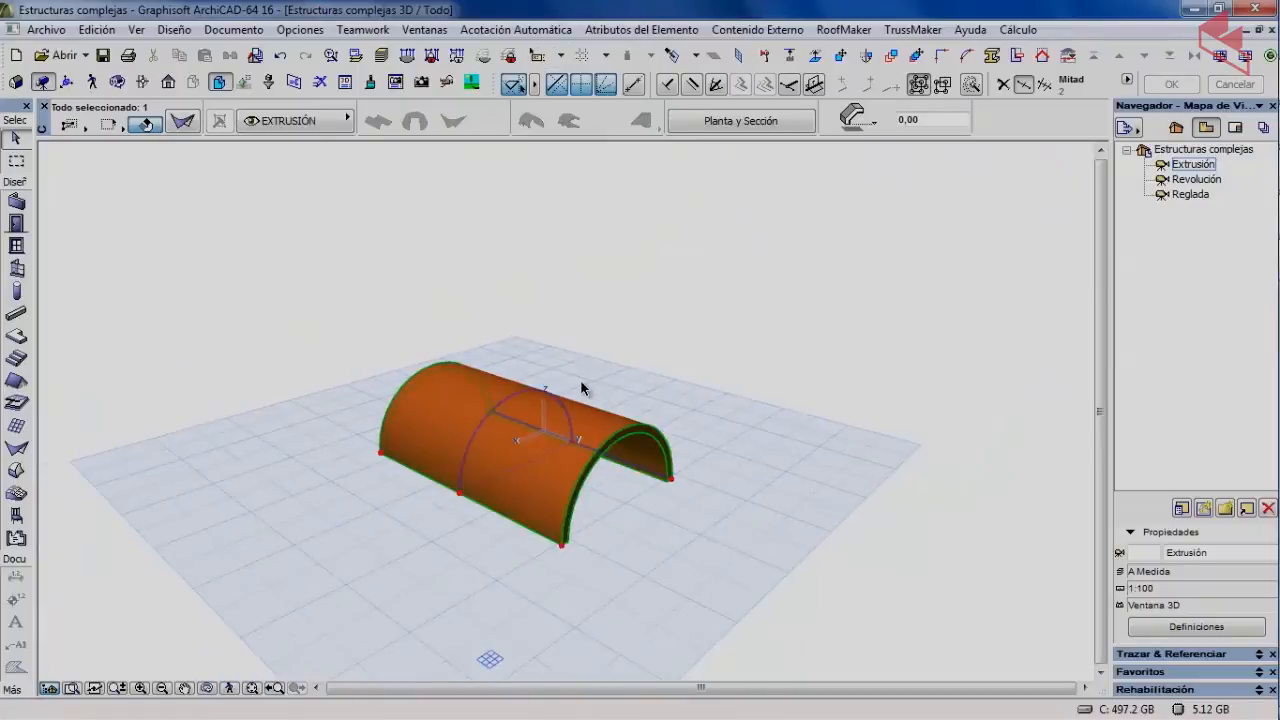
key("Escape")
- Set the default wall height to 2.00 and draw a straight wall diagonally on the ground beyond the shell's open end
left_click(17, 202)
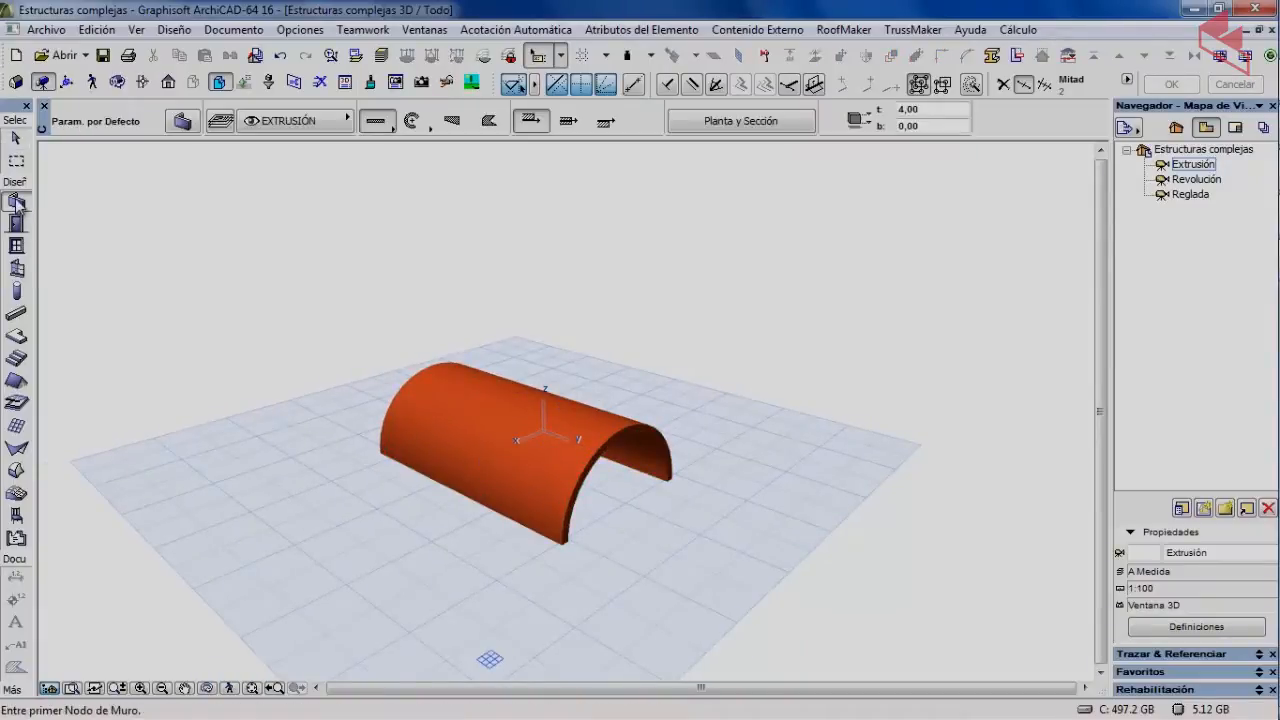
left_click(184, 122)
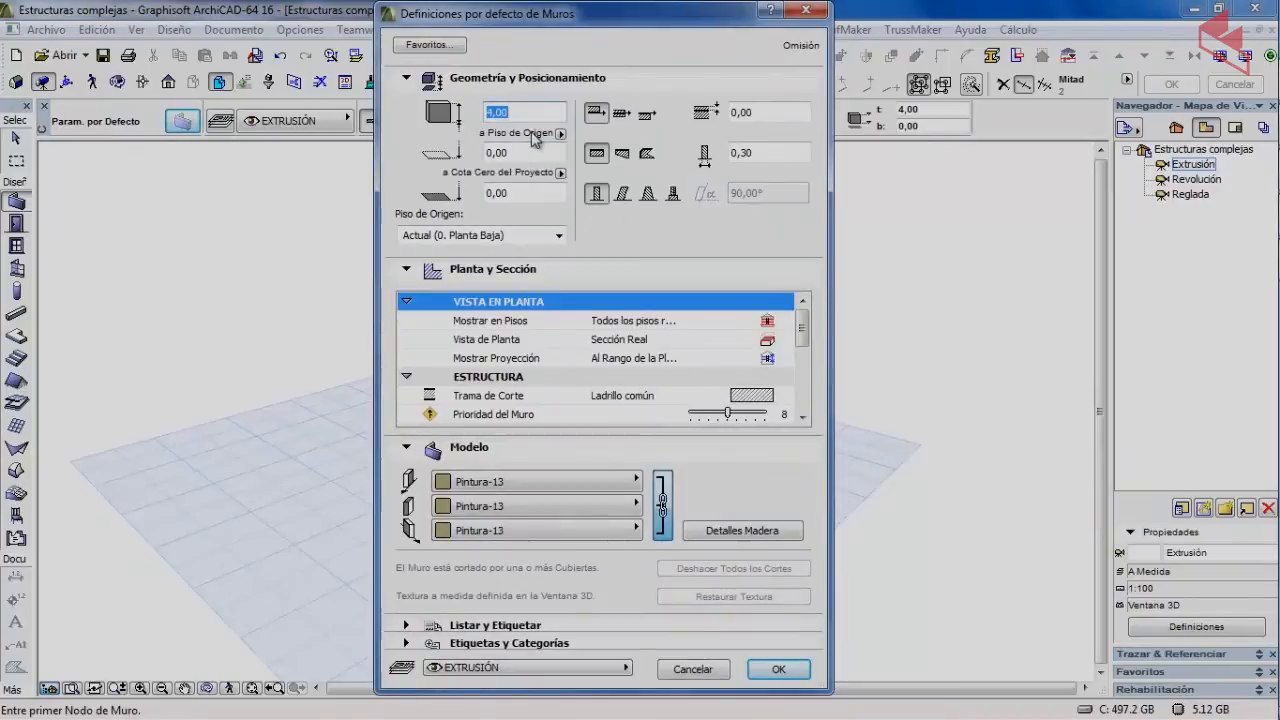
type("2")
key("Return")
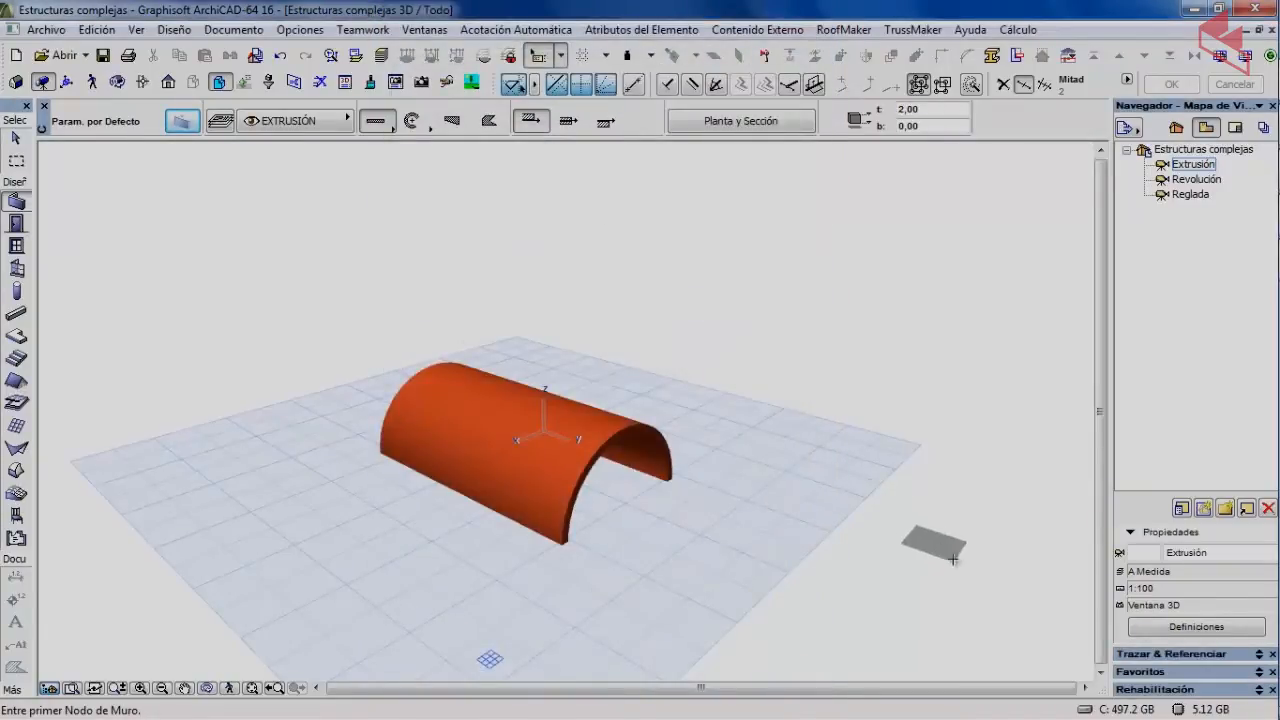
left_click(990, 571)
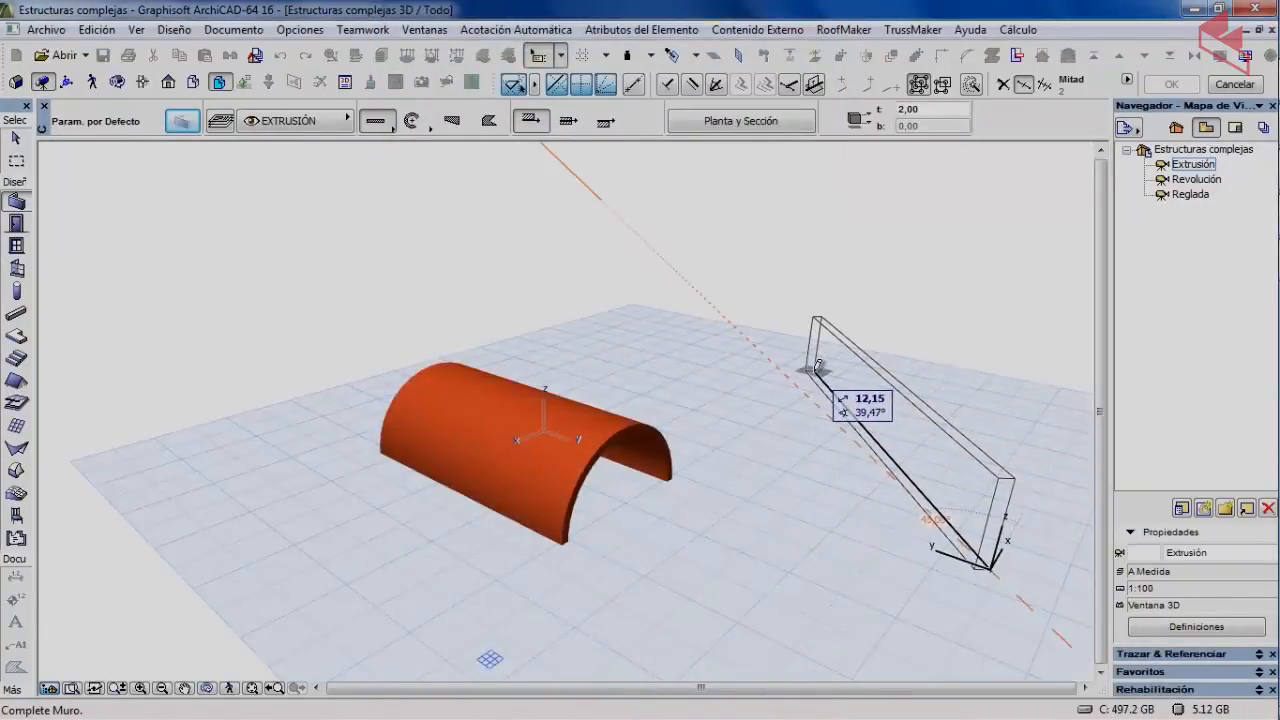
left_click(849, 422)
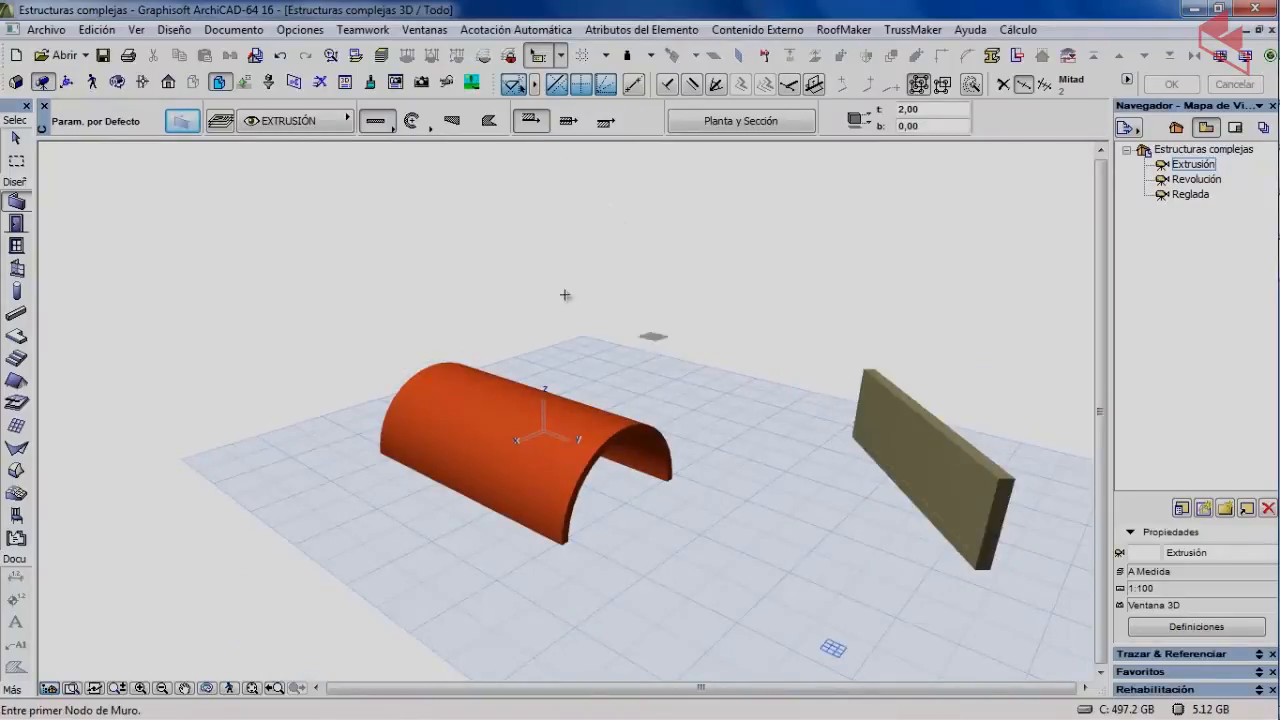
- Stretch the shell's front end node to the wall's far top end and inspect the tilted shell from another angle
left_click(17, 139)
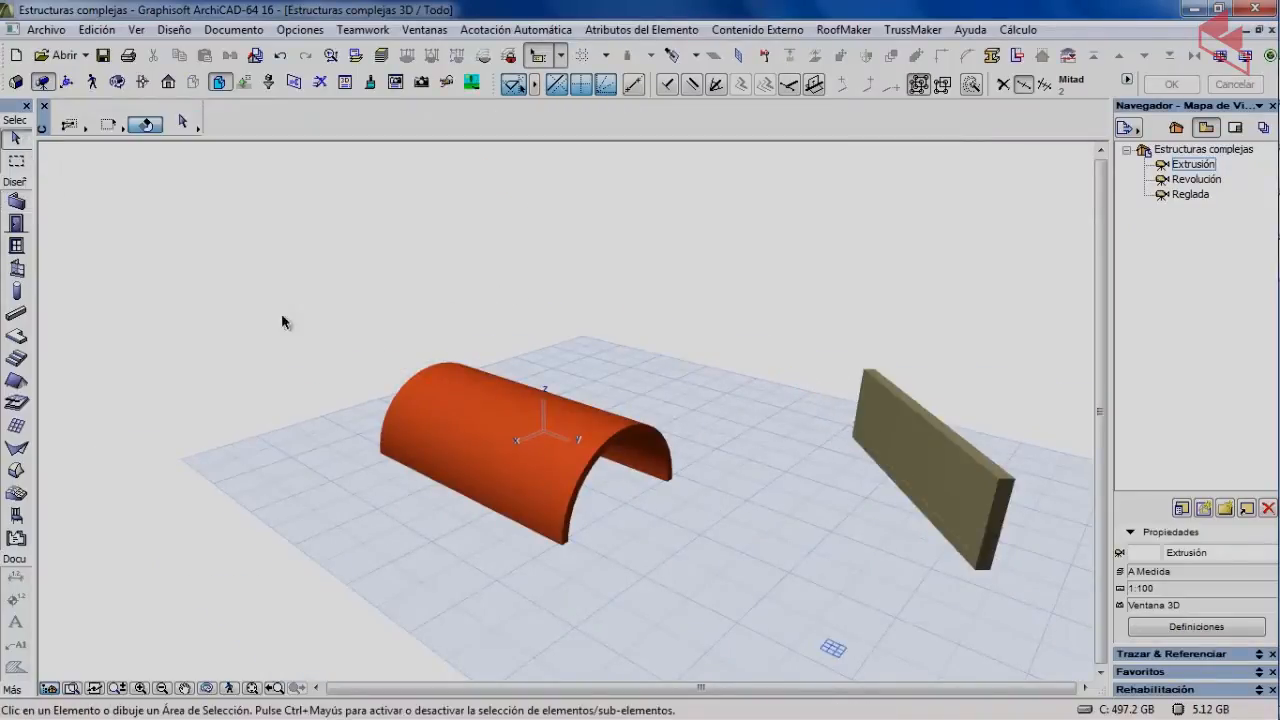
left_click(469, 437)
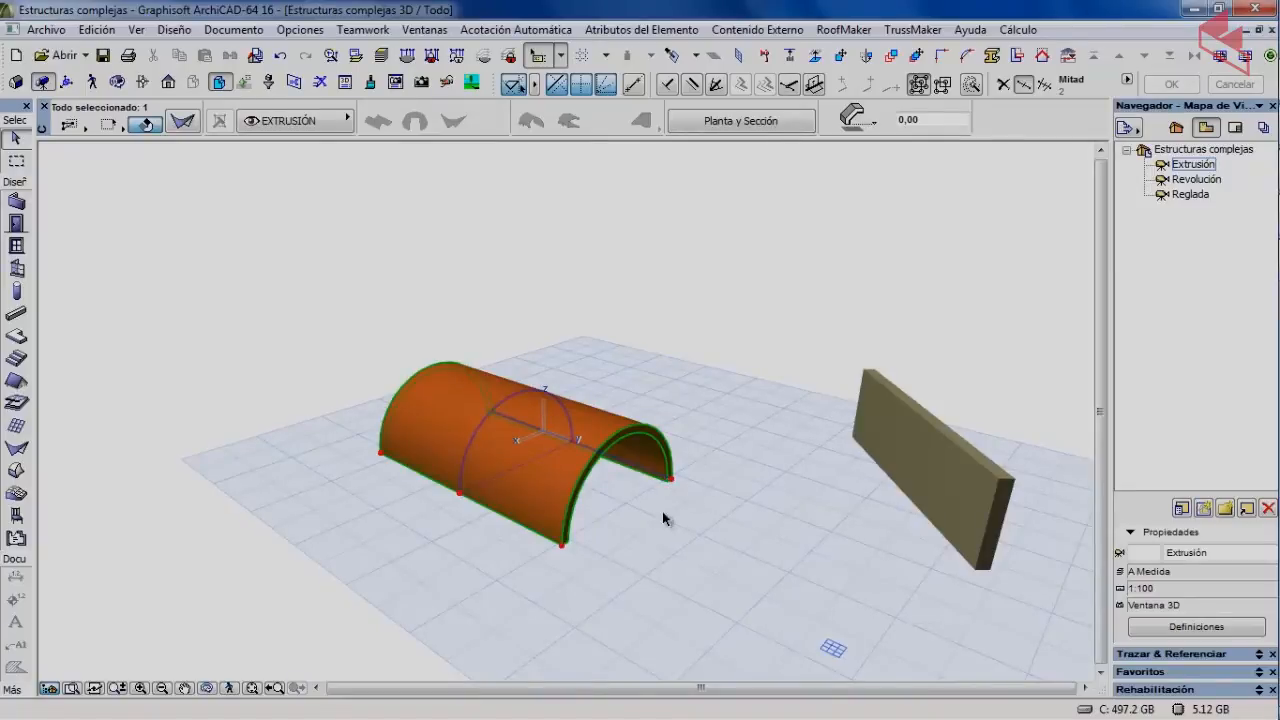
left_click(672, 483)
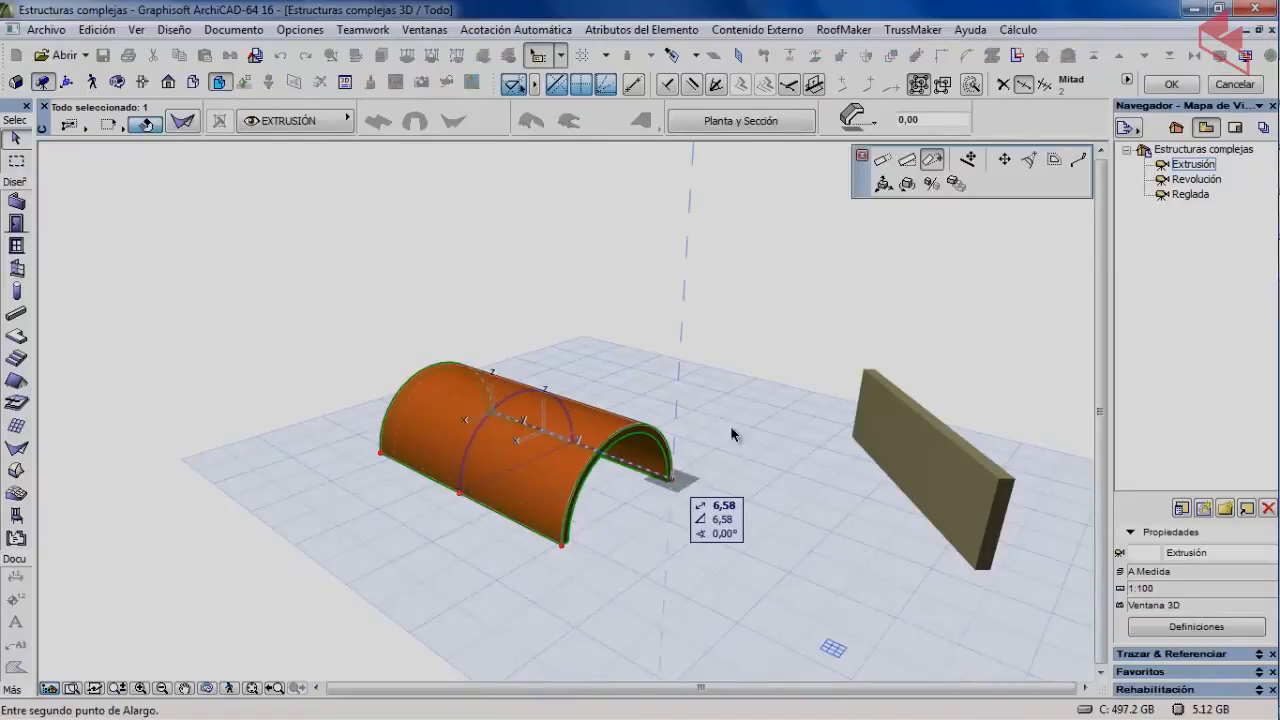
left_click(936, 163)
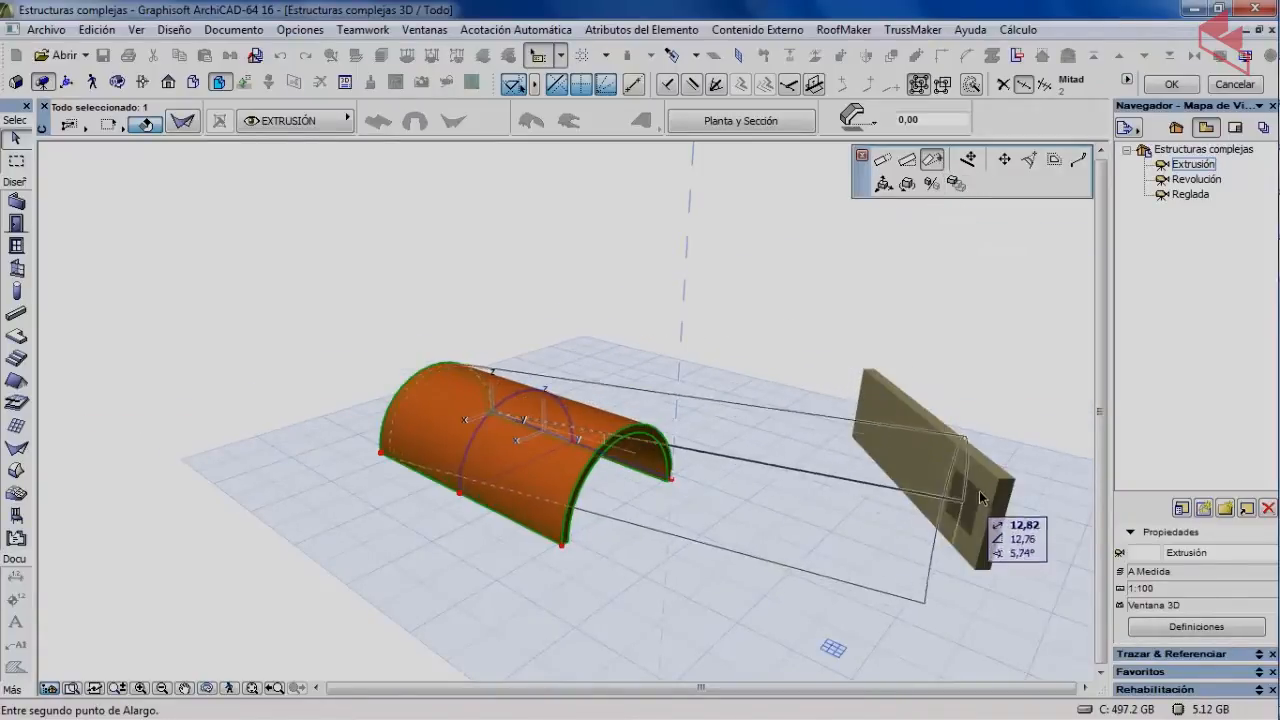
left_click(850, 388)
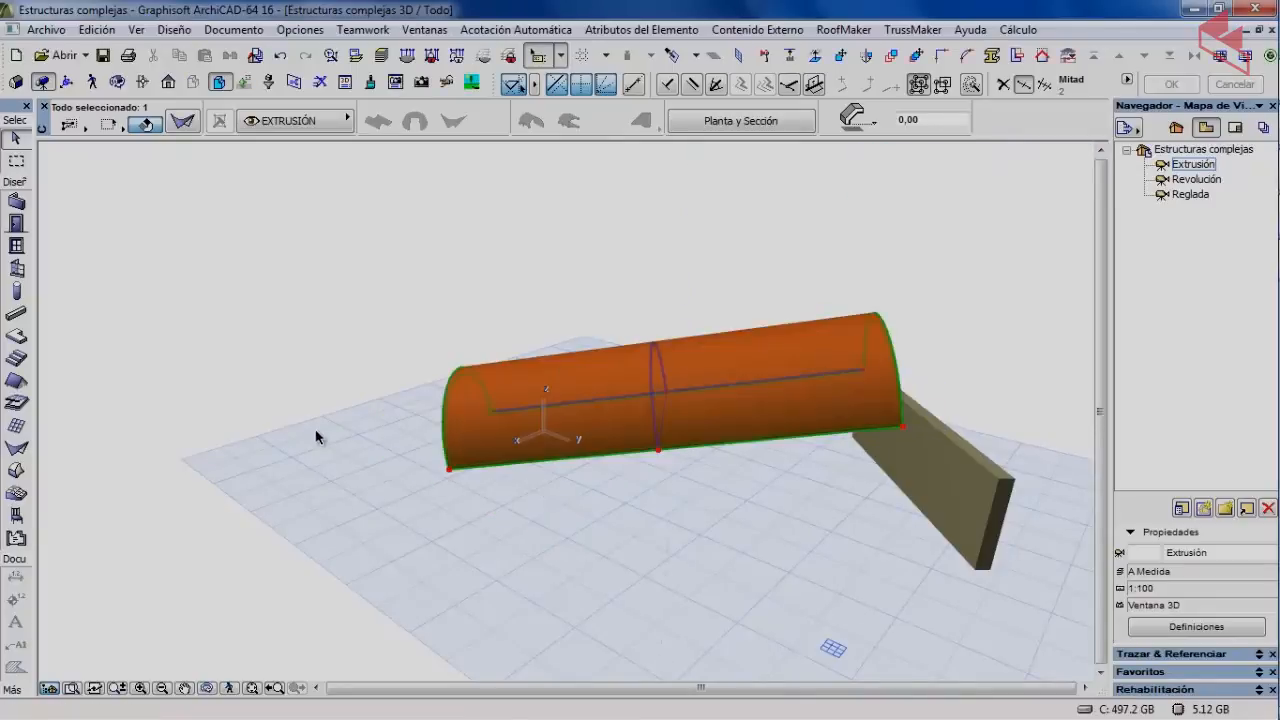
left_click(337, 368)
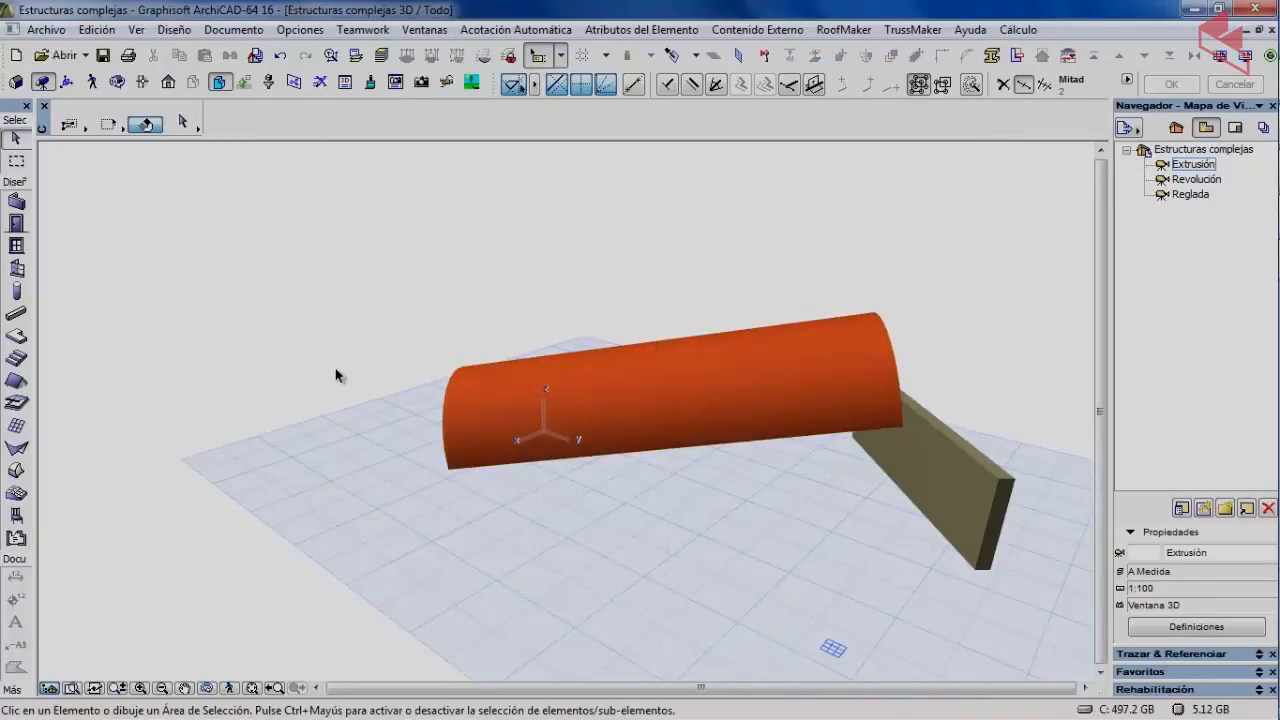
left_click(118, 82)
left_click_drag(771, 463, 354, 448)
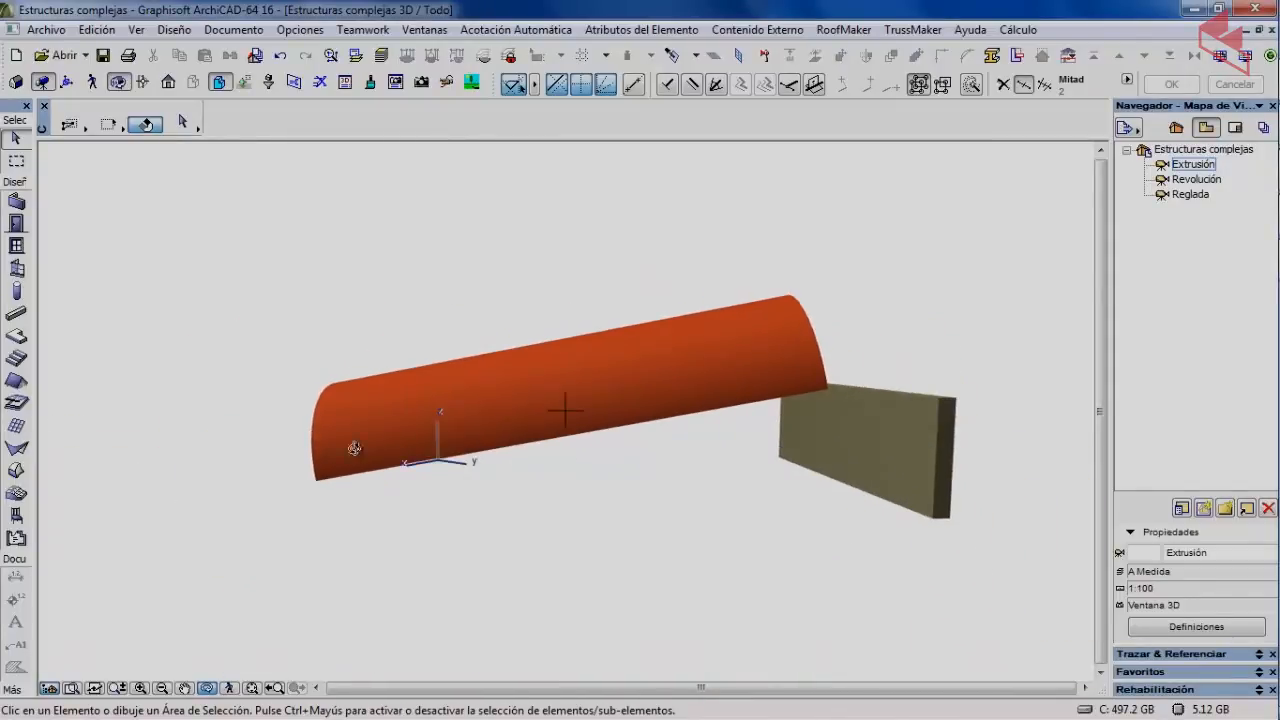
- Undo the shell stretch and the wall, and restore the saved Extrusión view
left_click(283, 56)
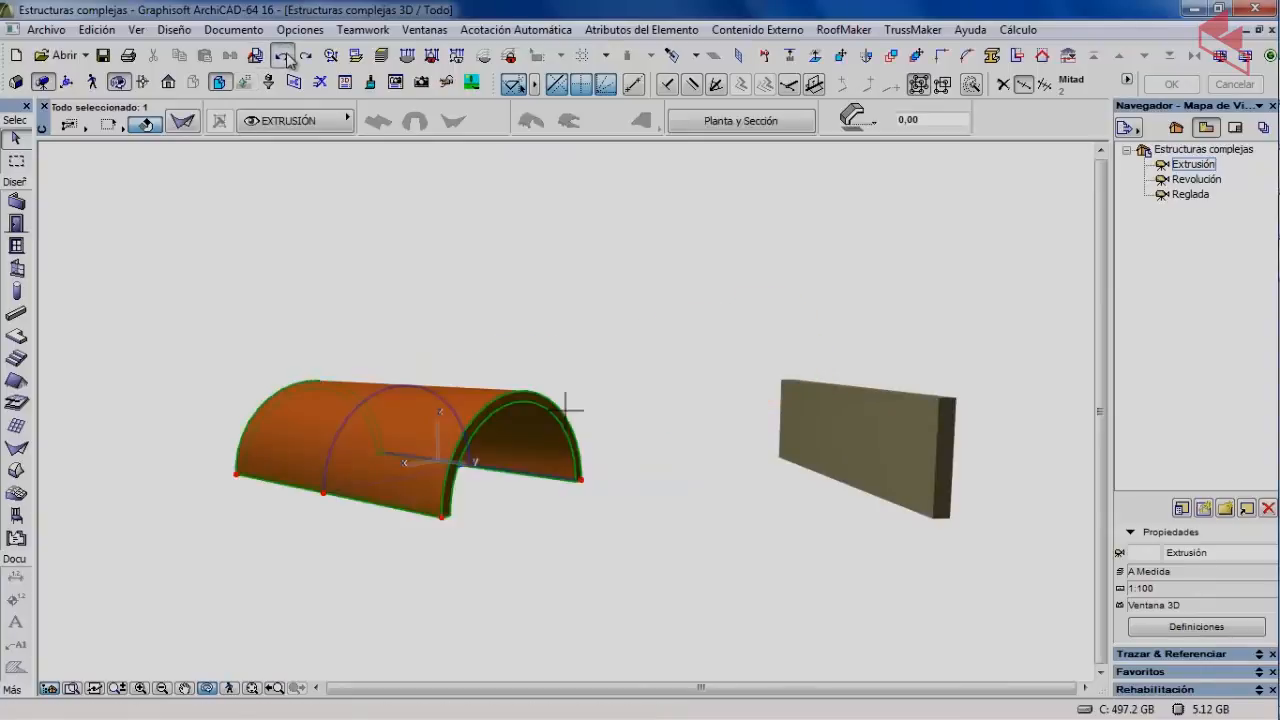
left_click(283, 56)
left_click(796, 265)
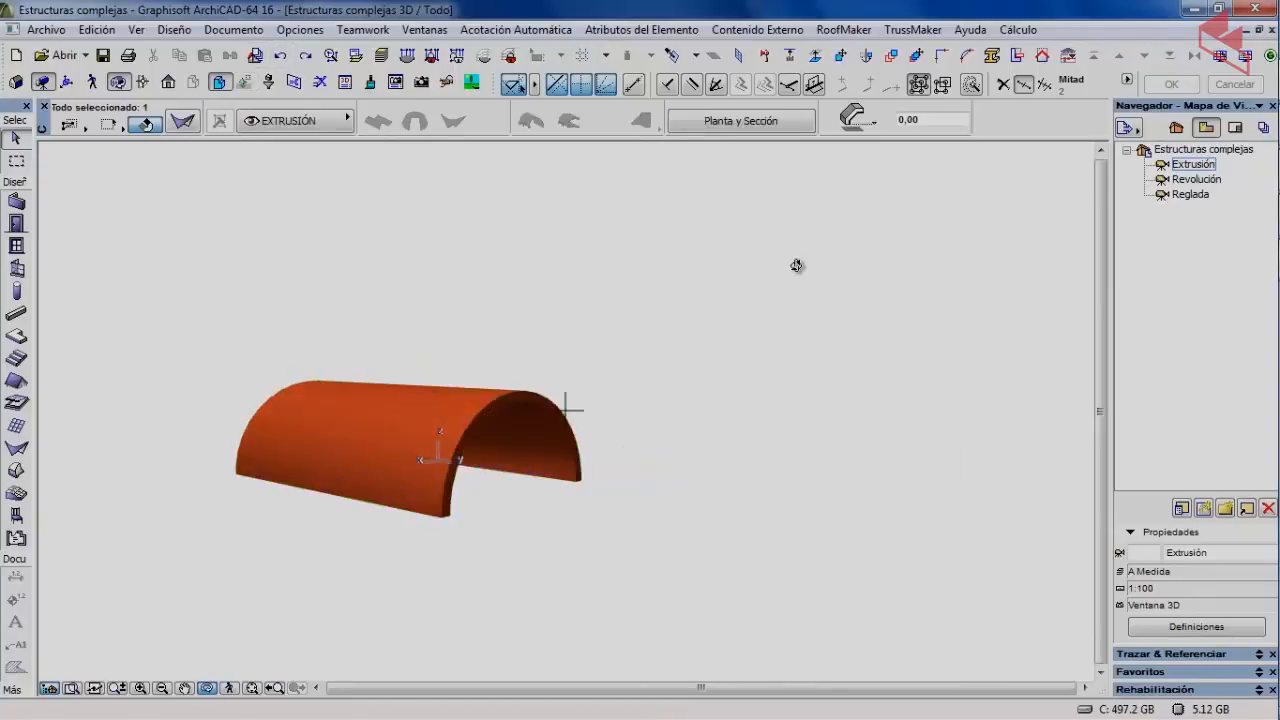
double_click(1185, 165)
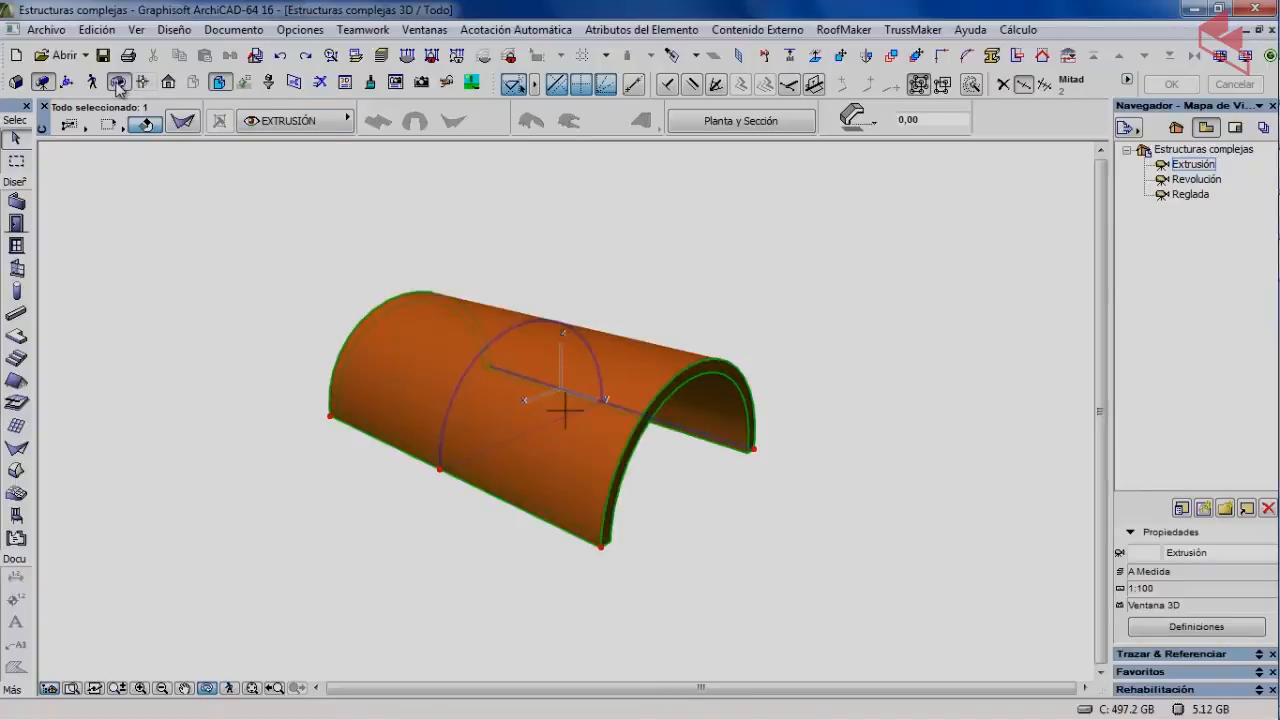
left_click(117, 85)
- Try to move the shell's extrusion vector about 3.80 horizontally away from the profile's base node, and undo the move
left_click(755, 453)
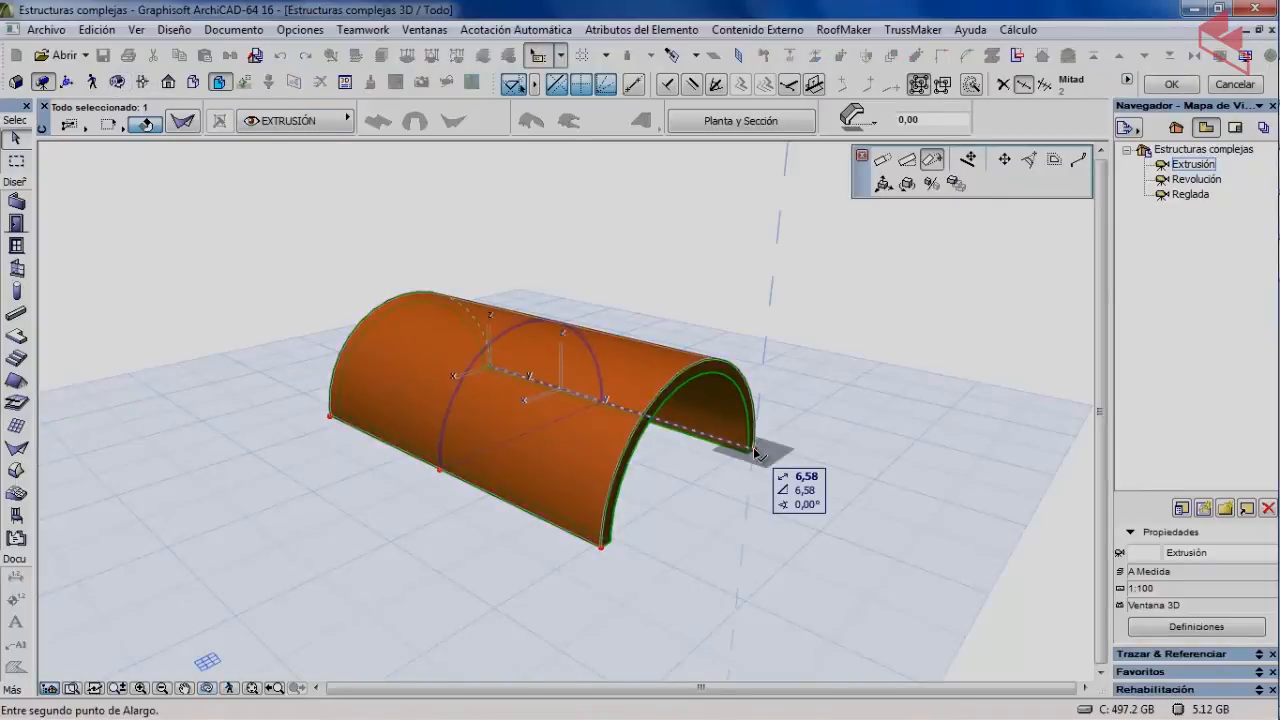
left_click(969, 160)
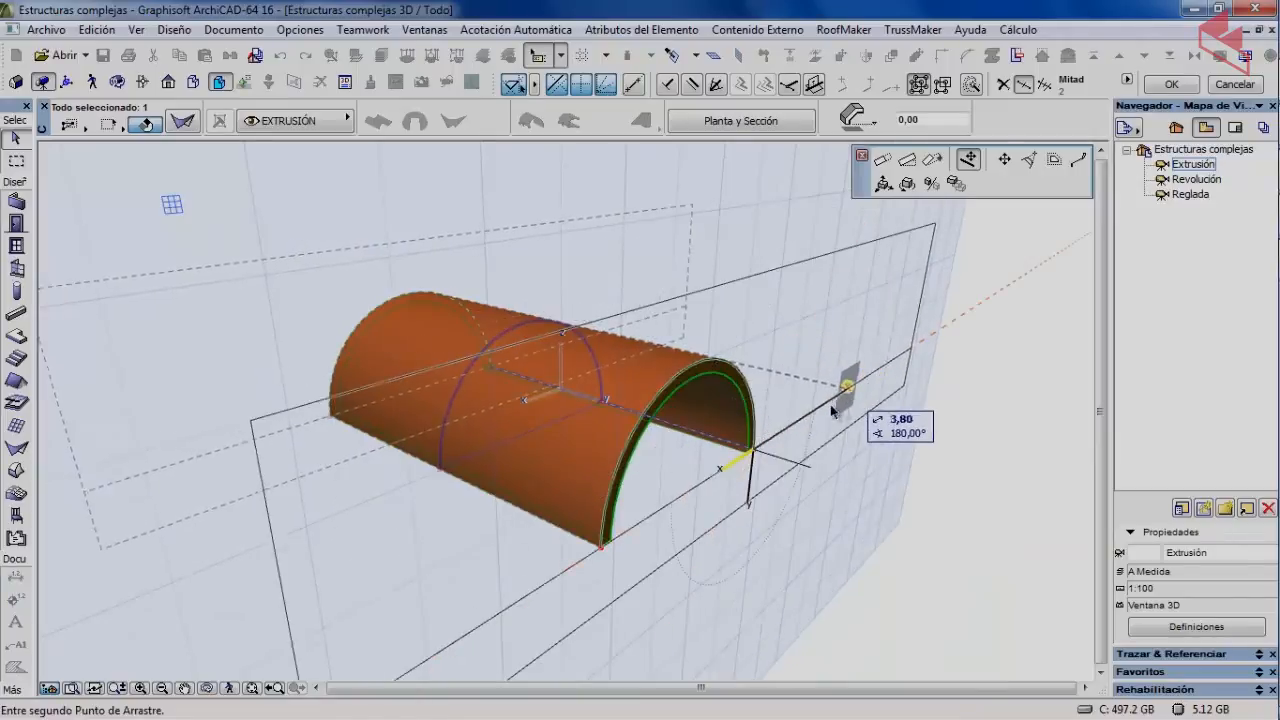
left_click(845, 393)
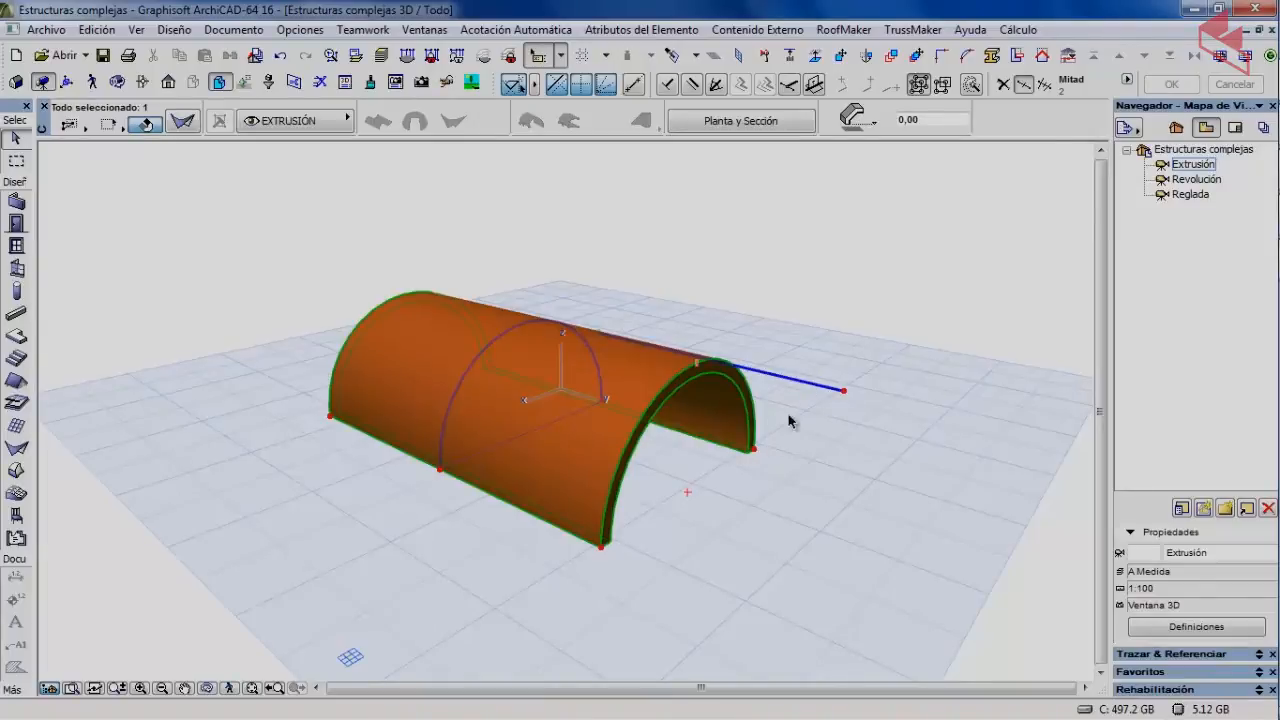
left_click(283, 58)
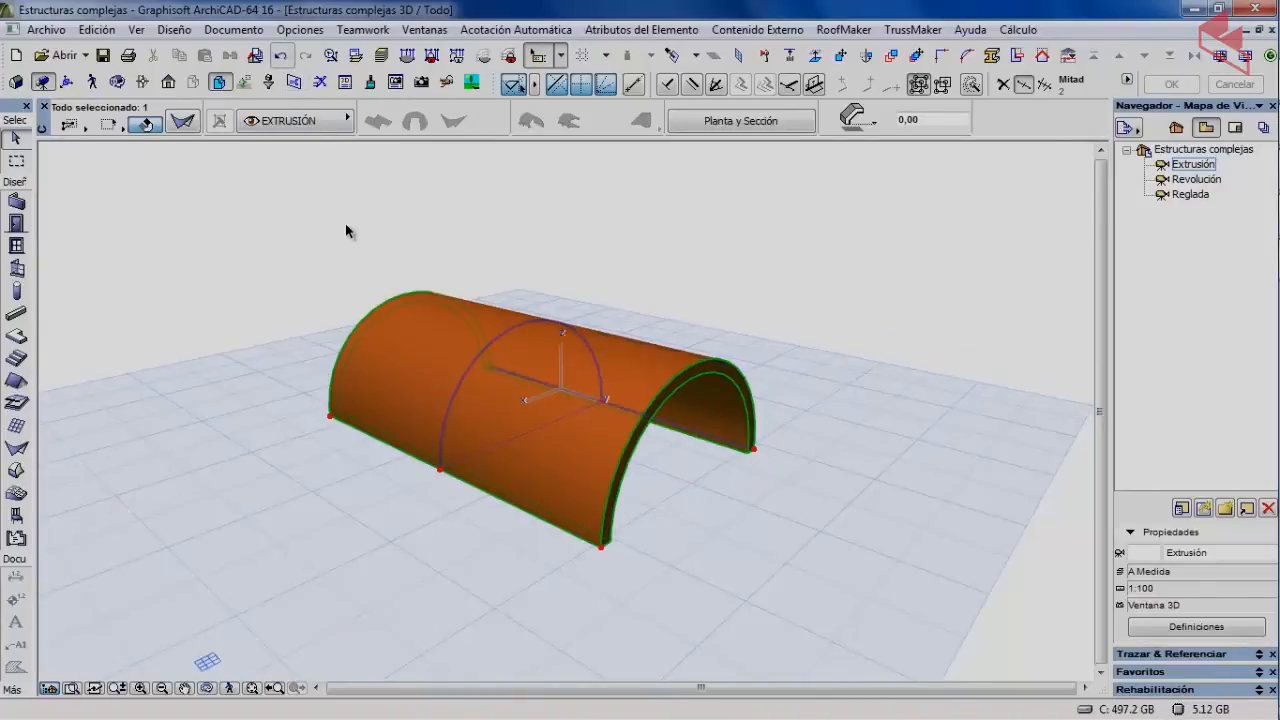
- Try to move the profile's base node about 5.01 outward at 180° to widen the arch, and undo the change
left_click(755, 451)
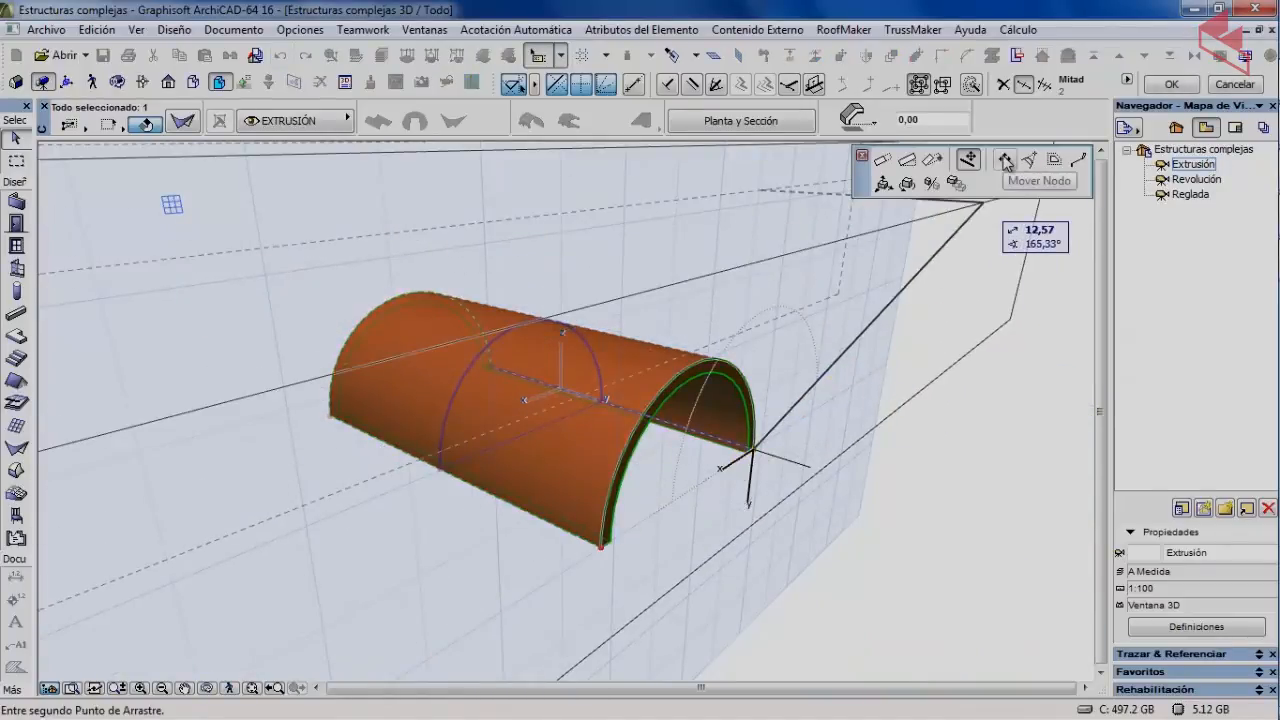
left_click(1005, 162)
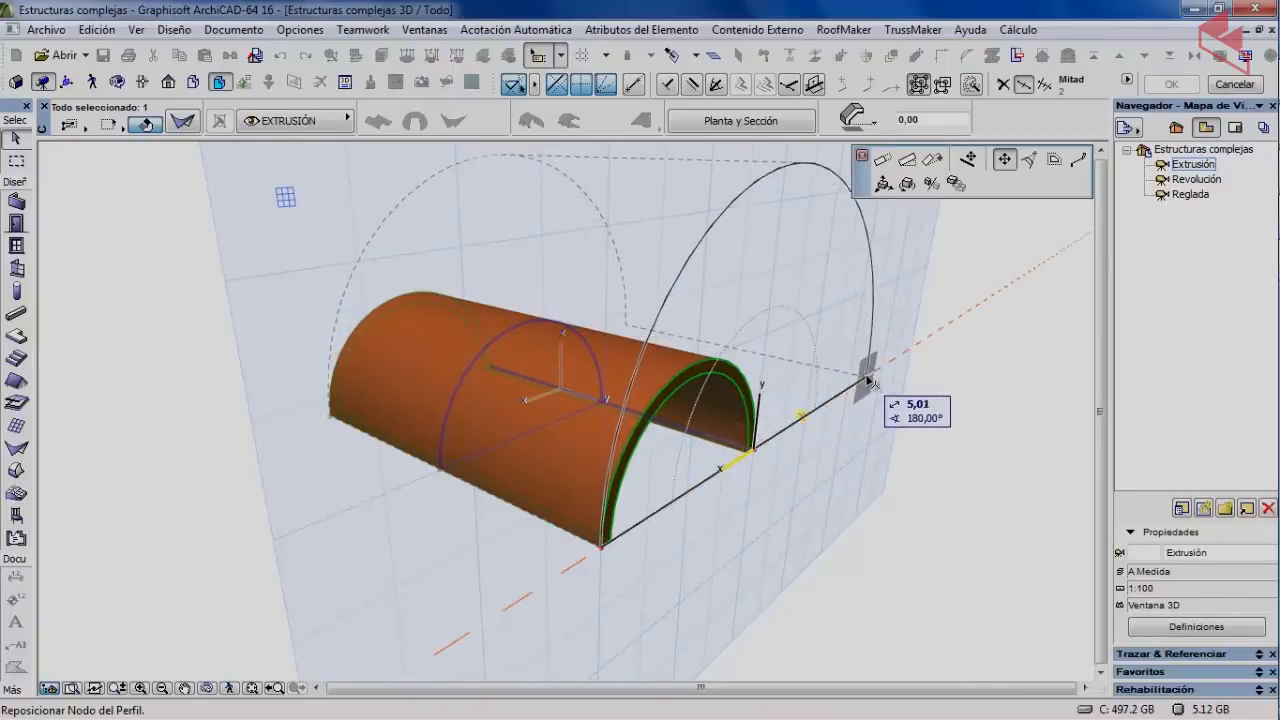
left_click(867, 378)
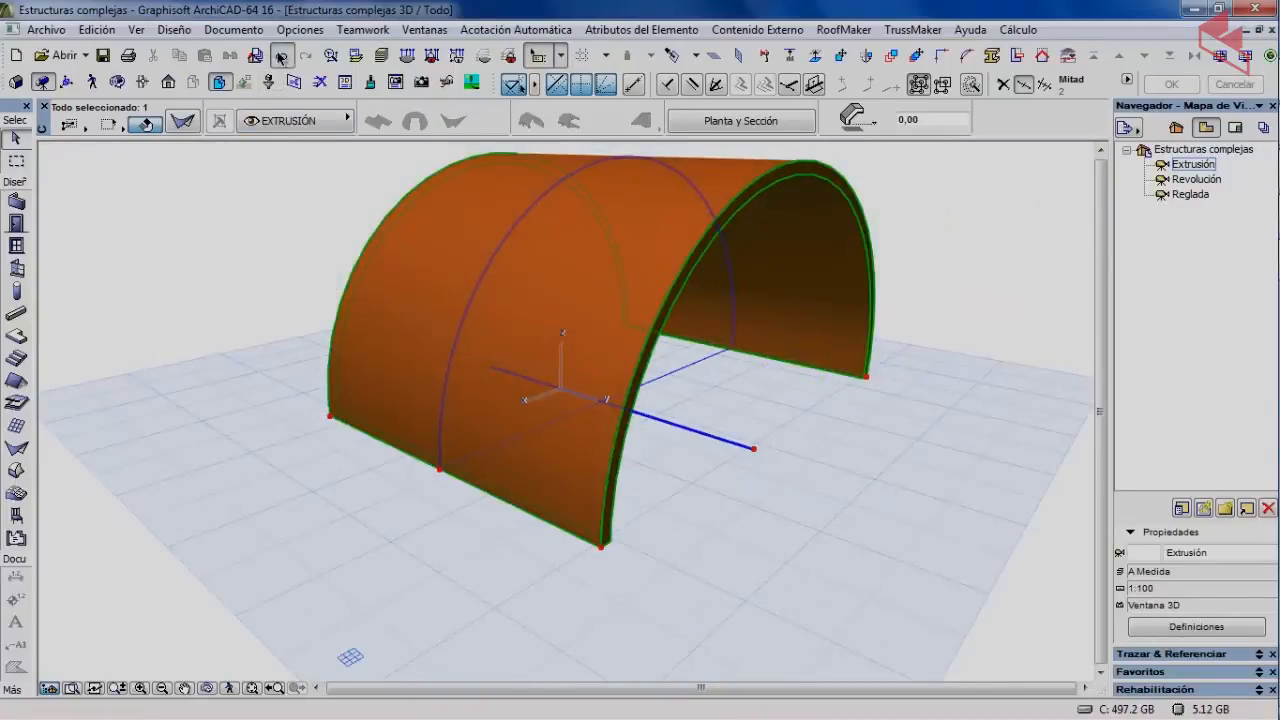
left_click(280, 55)
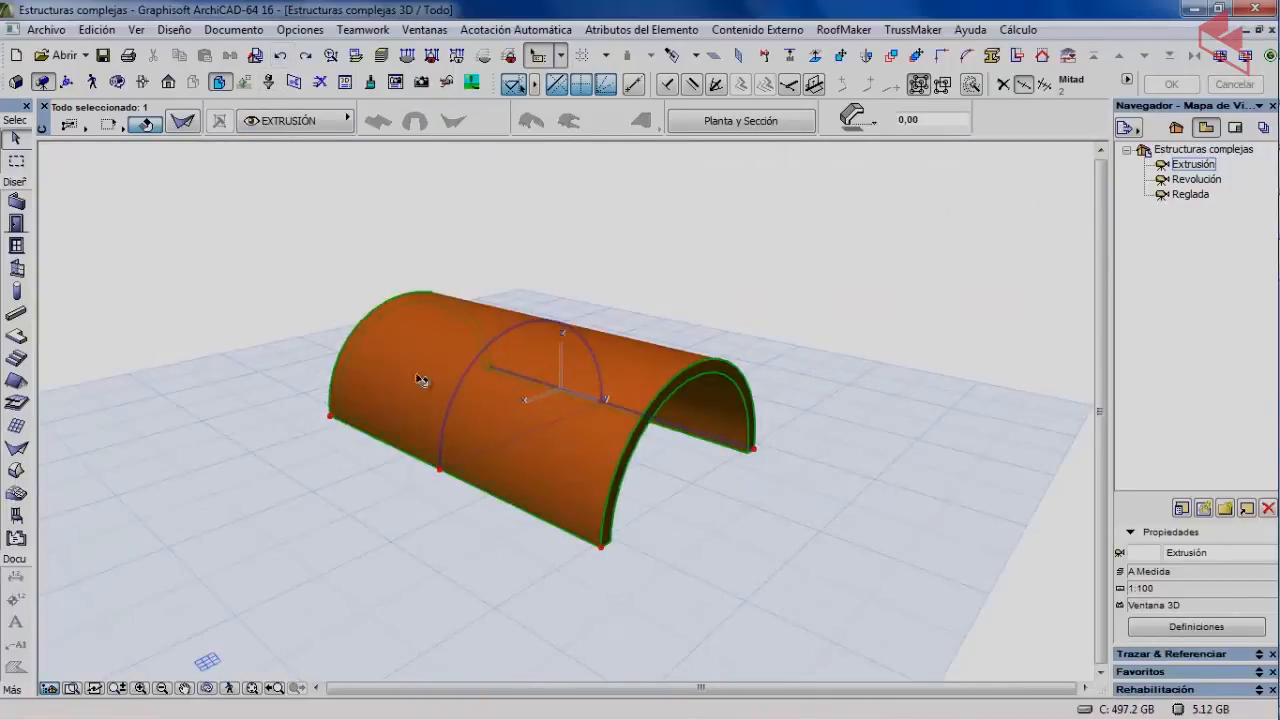
- Try to extend the shell's profile from its far base node with three straight segments down, outward and up, and undo the extension
left_click(757, 453)
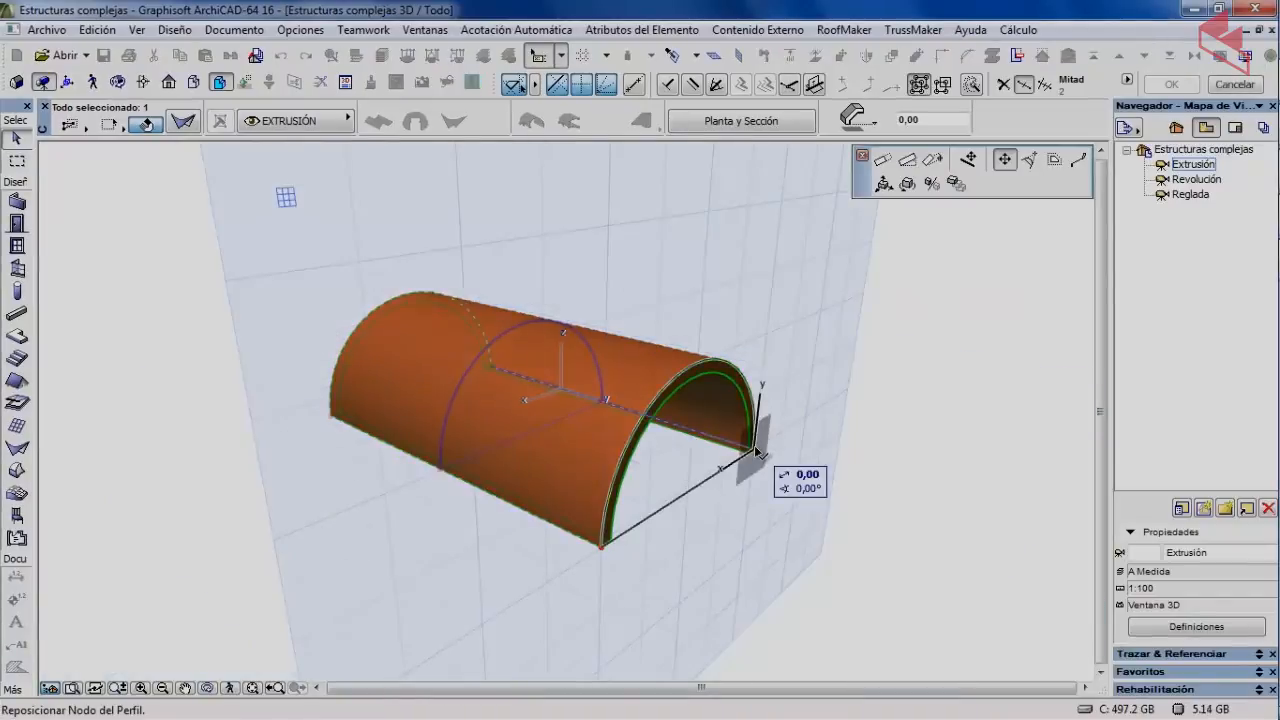
left_click(1079, 163)
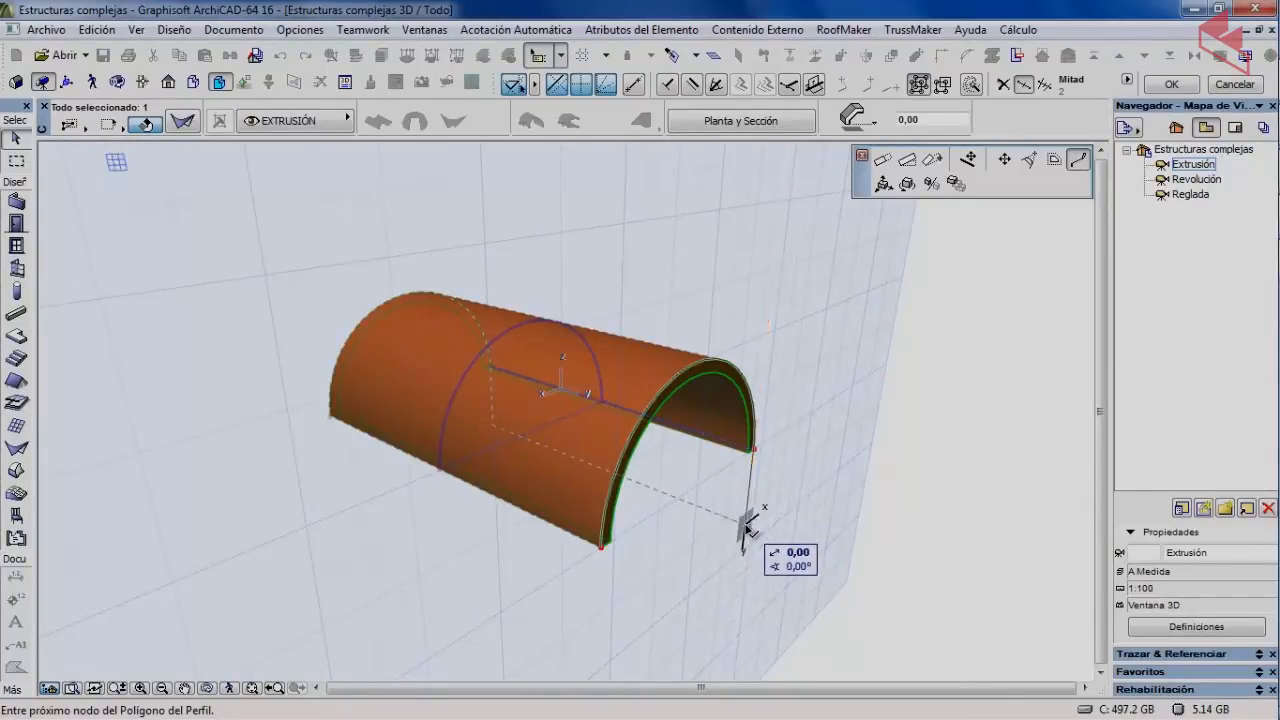
left_click(749, 523)
left_click(819, 466)
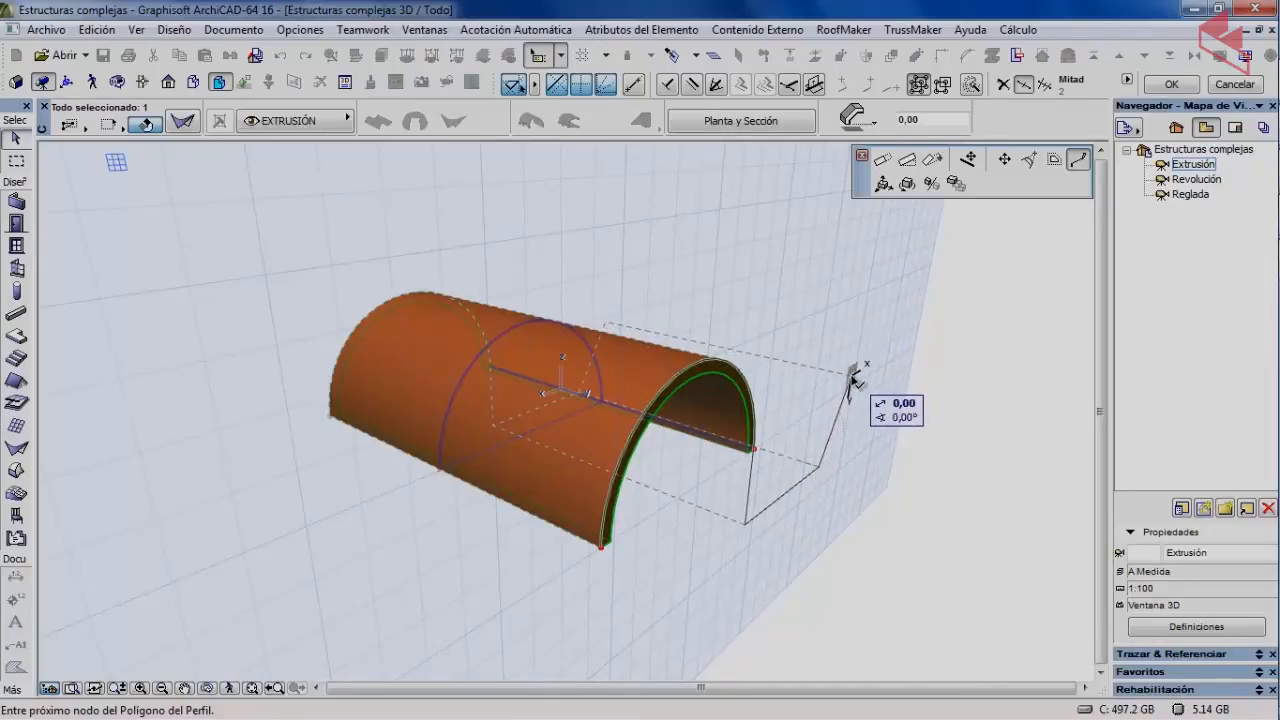
double_click(853, 377)
left_click(870, 266)
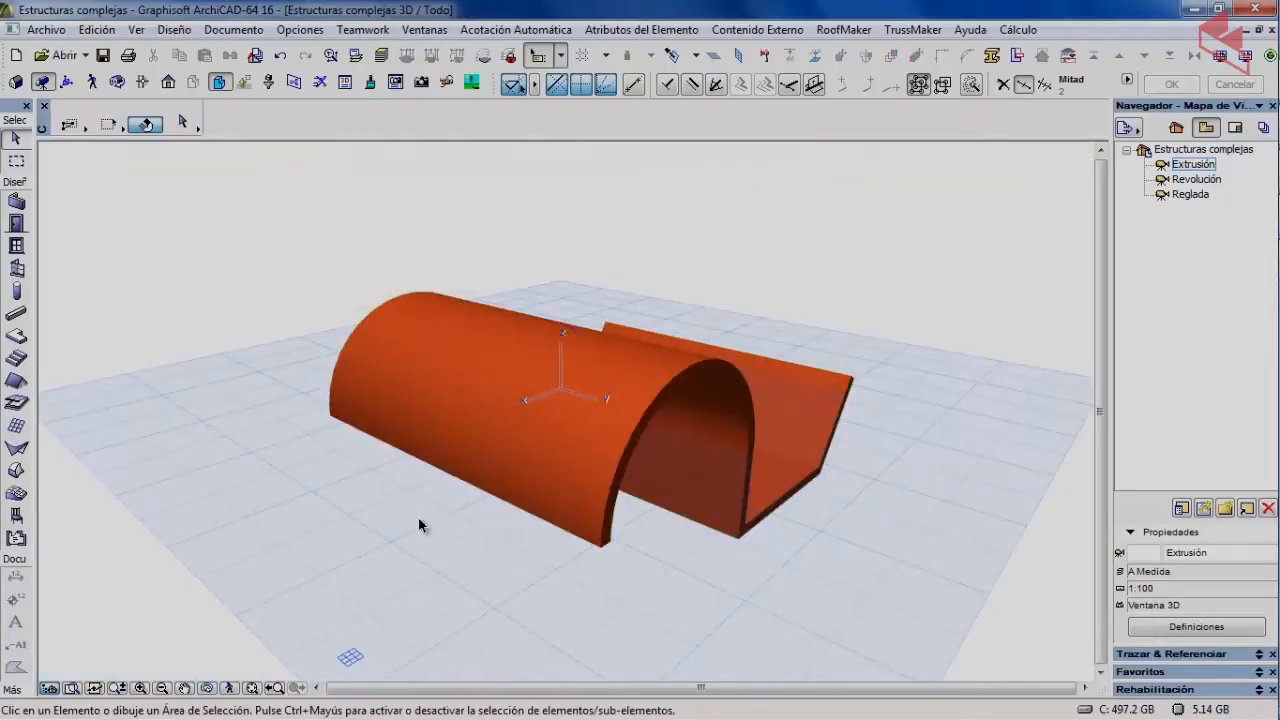
left_click(281, 57)
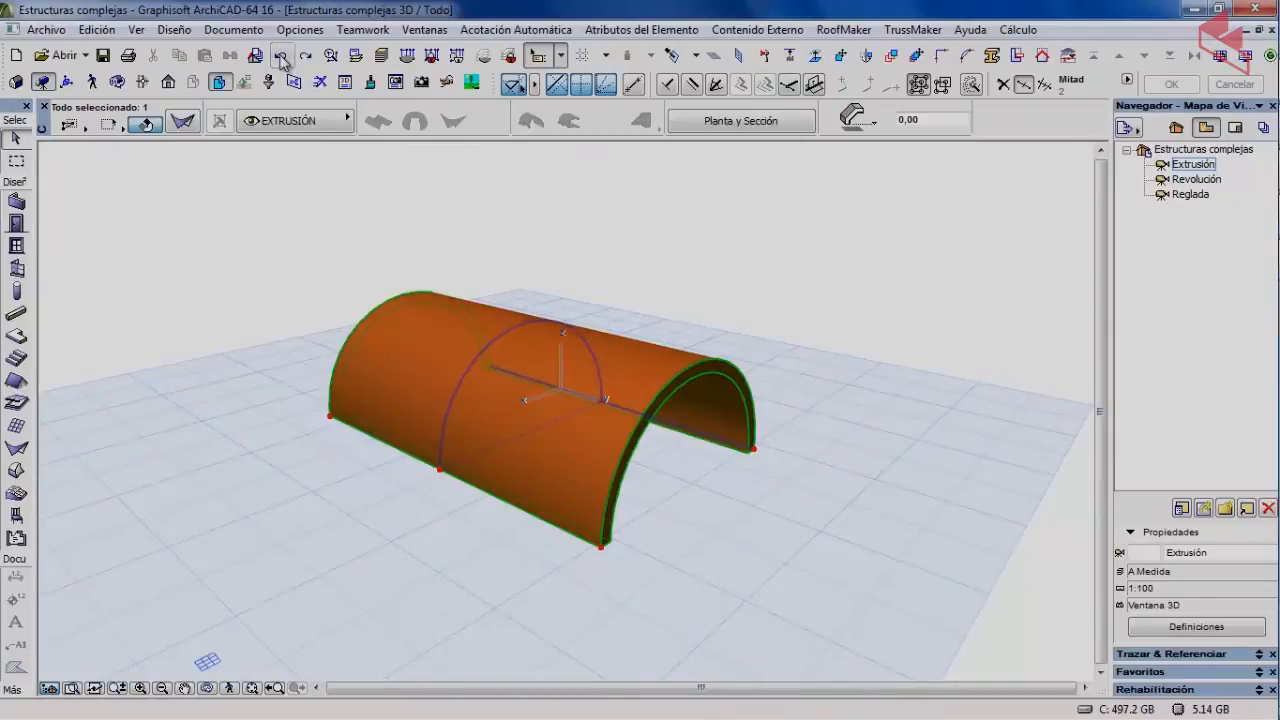
- Try to flatten the shell's arched profile into a straight one, and undo the change
left_click(754, 451)
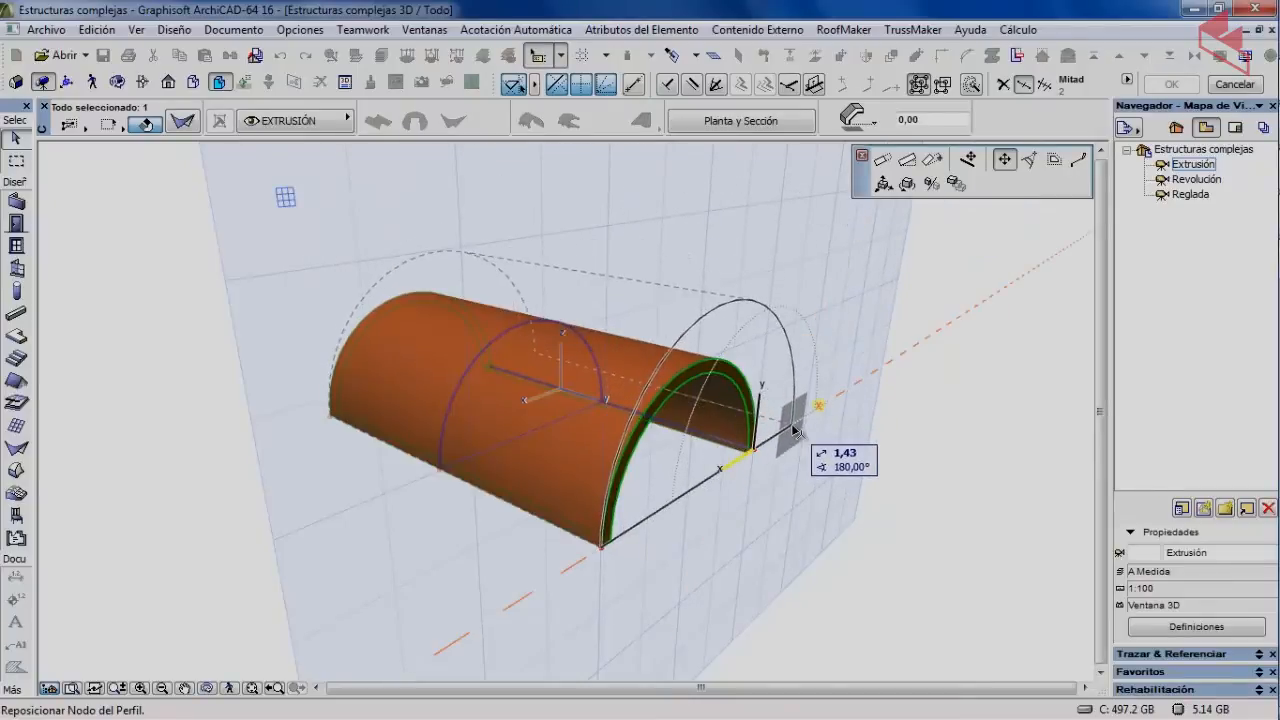
key("Escape")
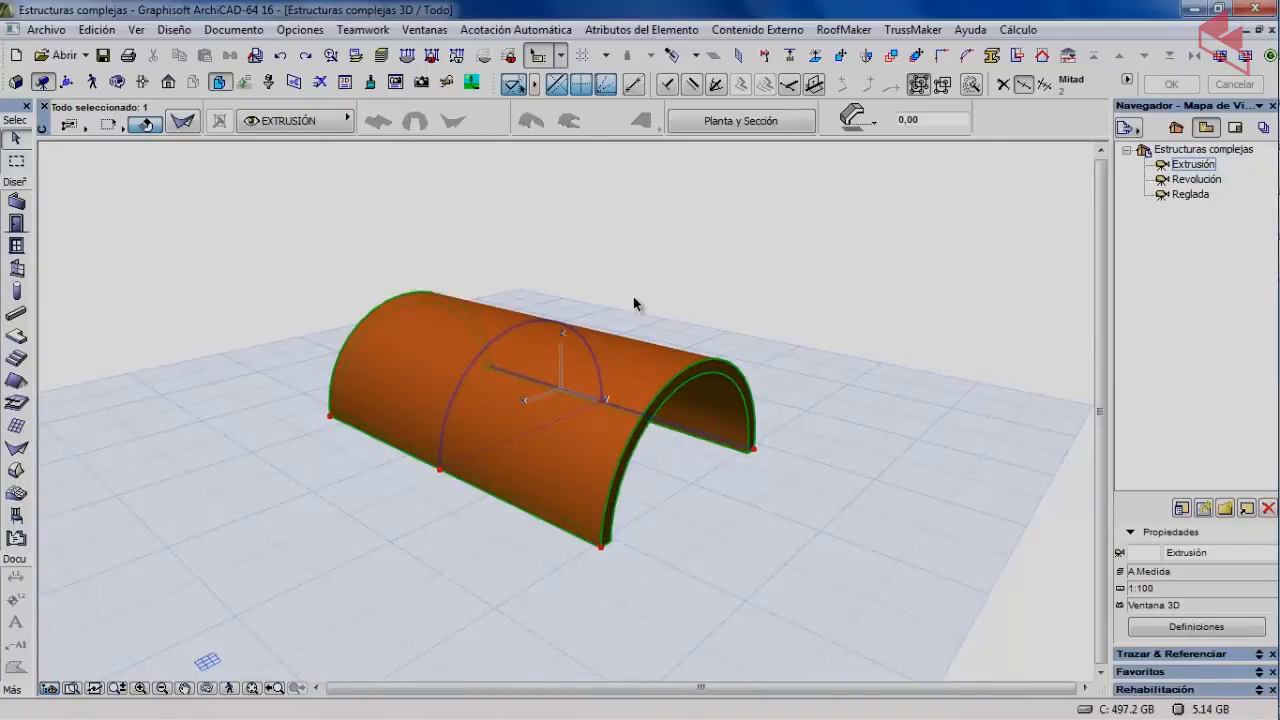
left_click(505, 344)
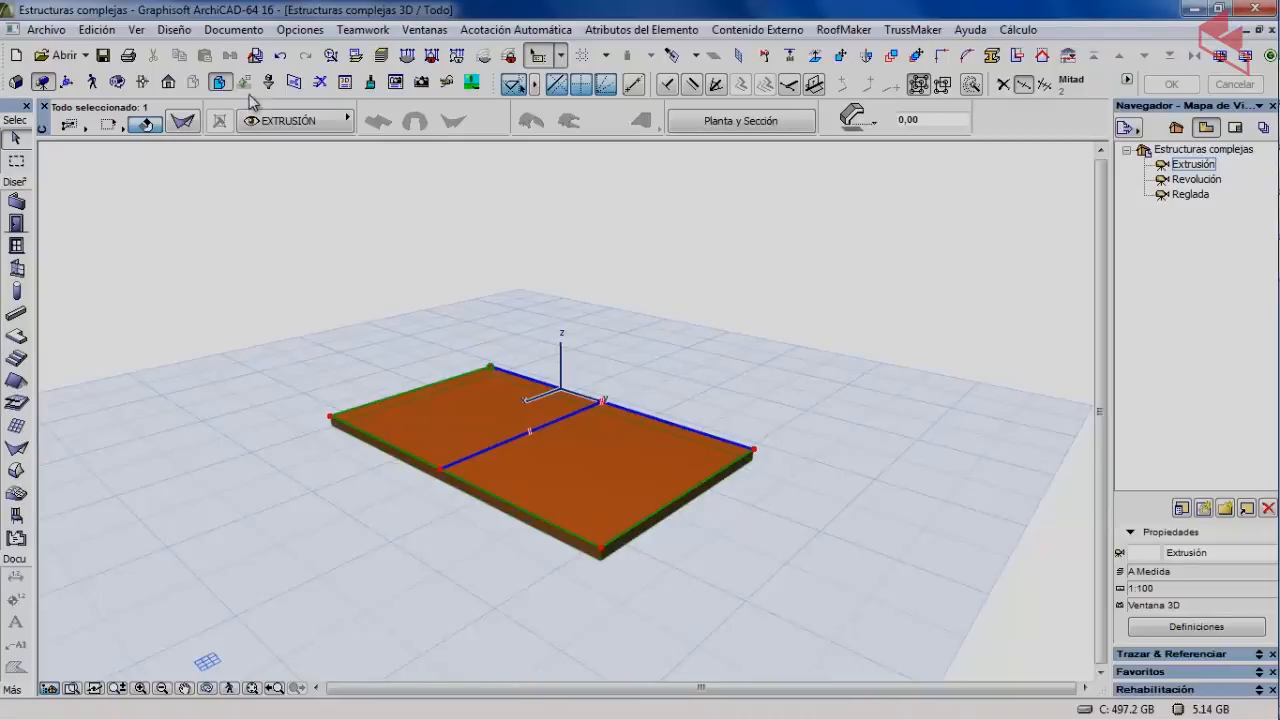
left_click(280, 55)
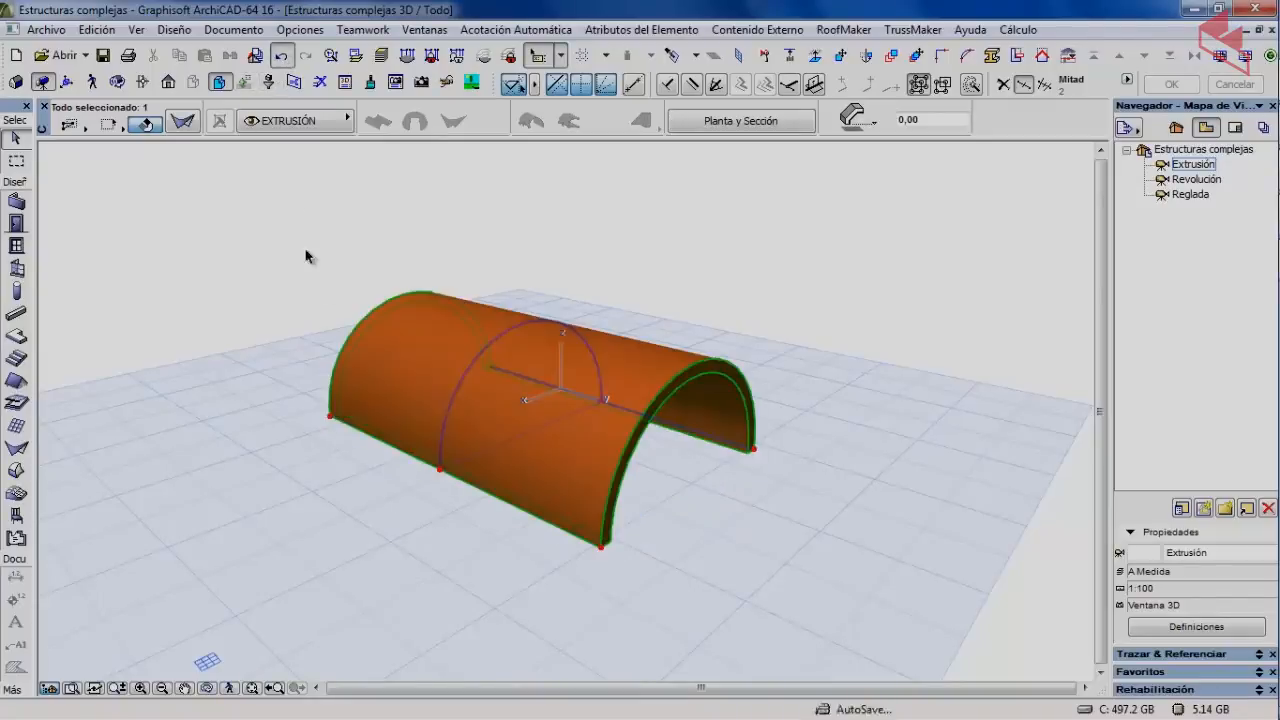
- Try to incline the shell's profile plane with a new distortion angle from the middle profile arc, and undo the distortion
left_click(512, 330)
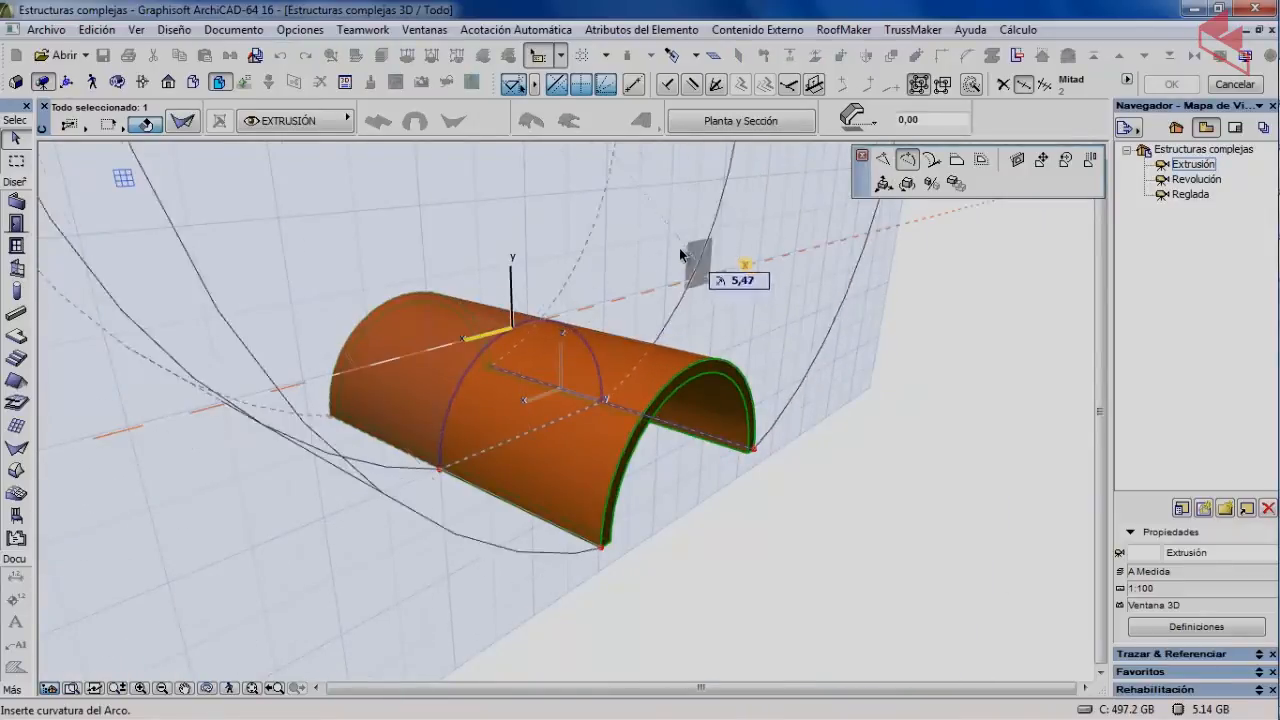
scroll(657, 237, "down", 2)
middle_click_drag(657, 236, 657, 357)
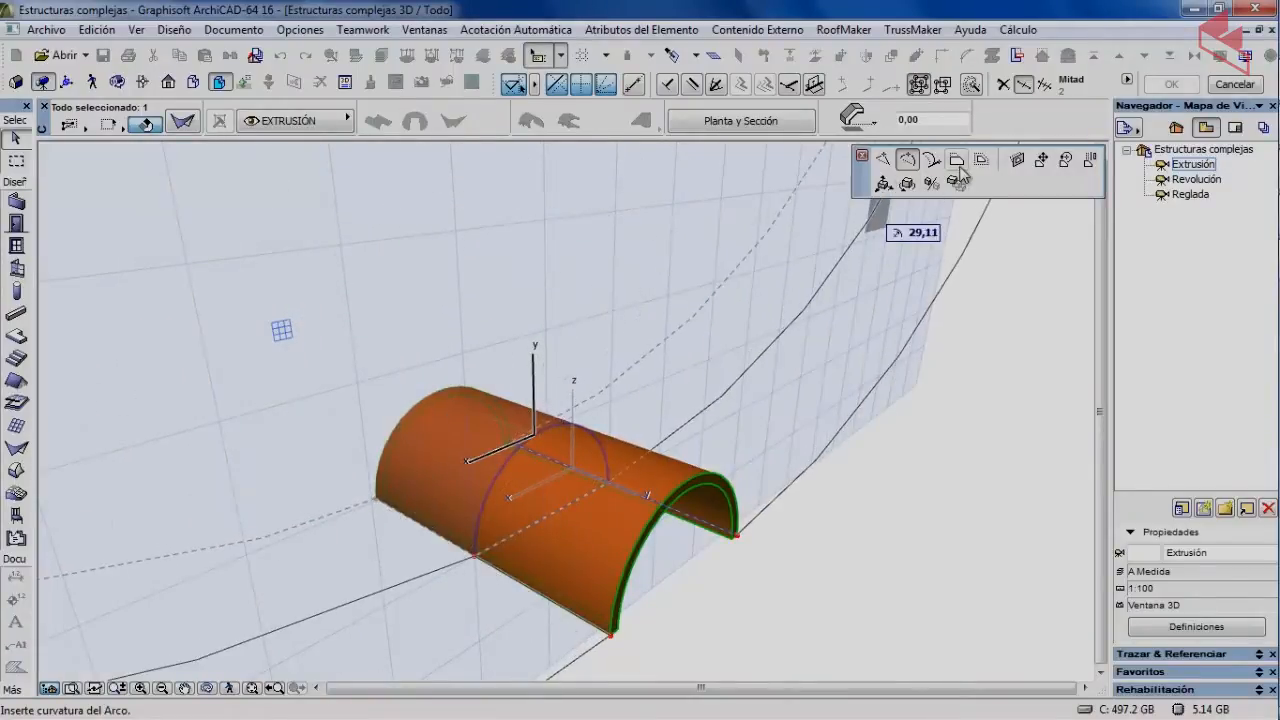
left_click(1018, 161)
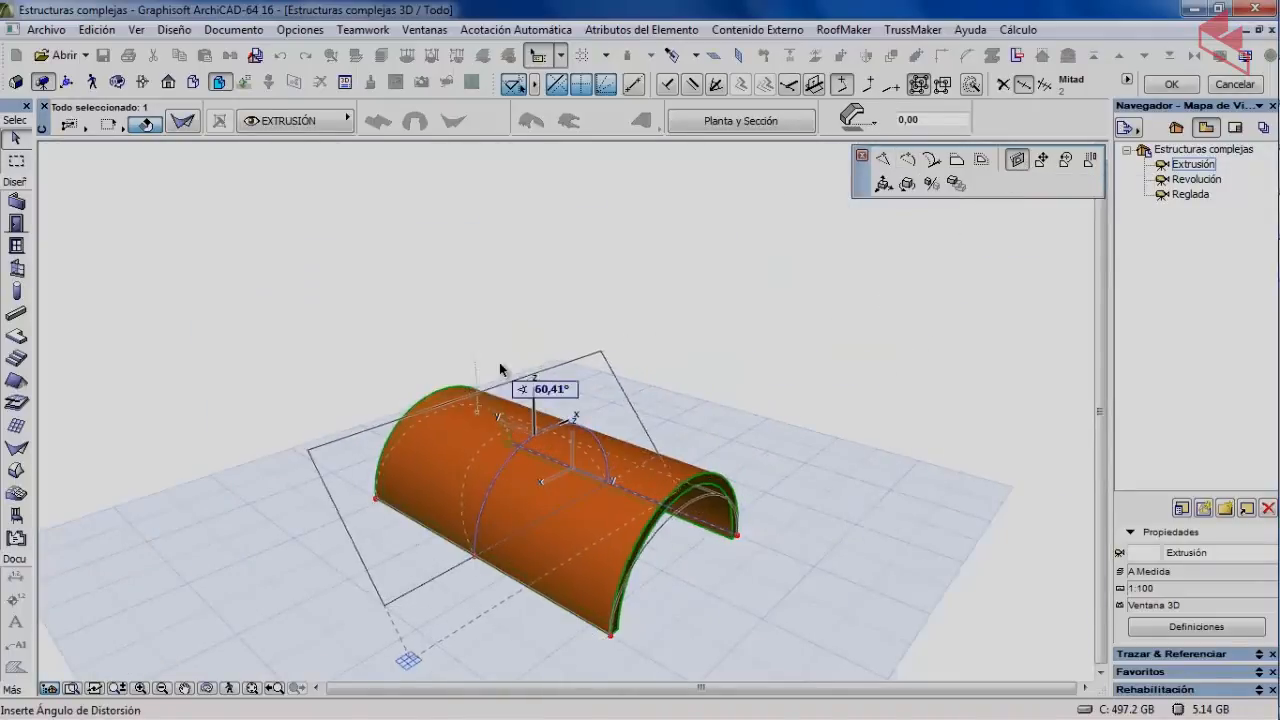
middle_click_drag(539, 407, 557, 348)
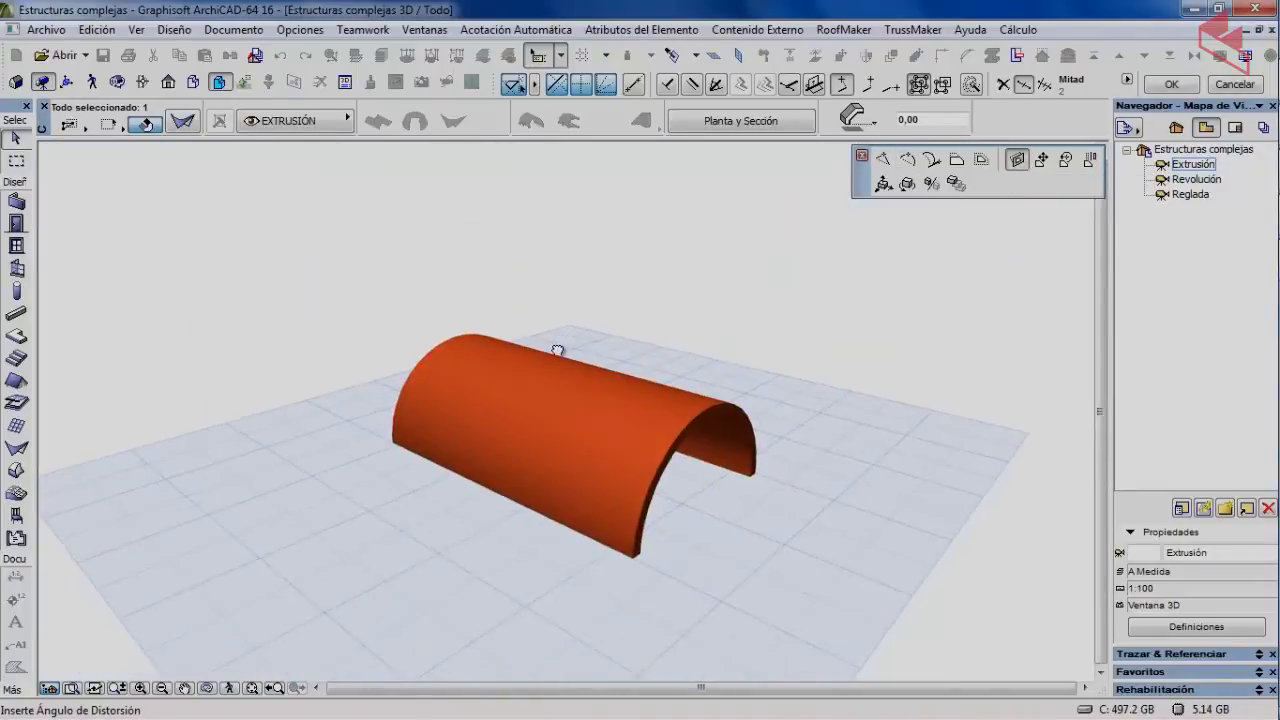
scroll(558, 348, "up", 2)
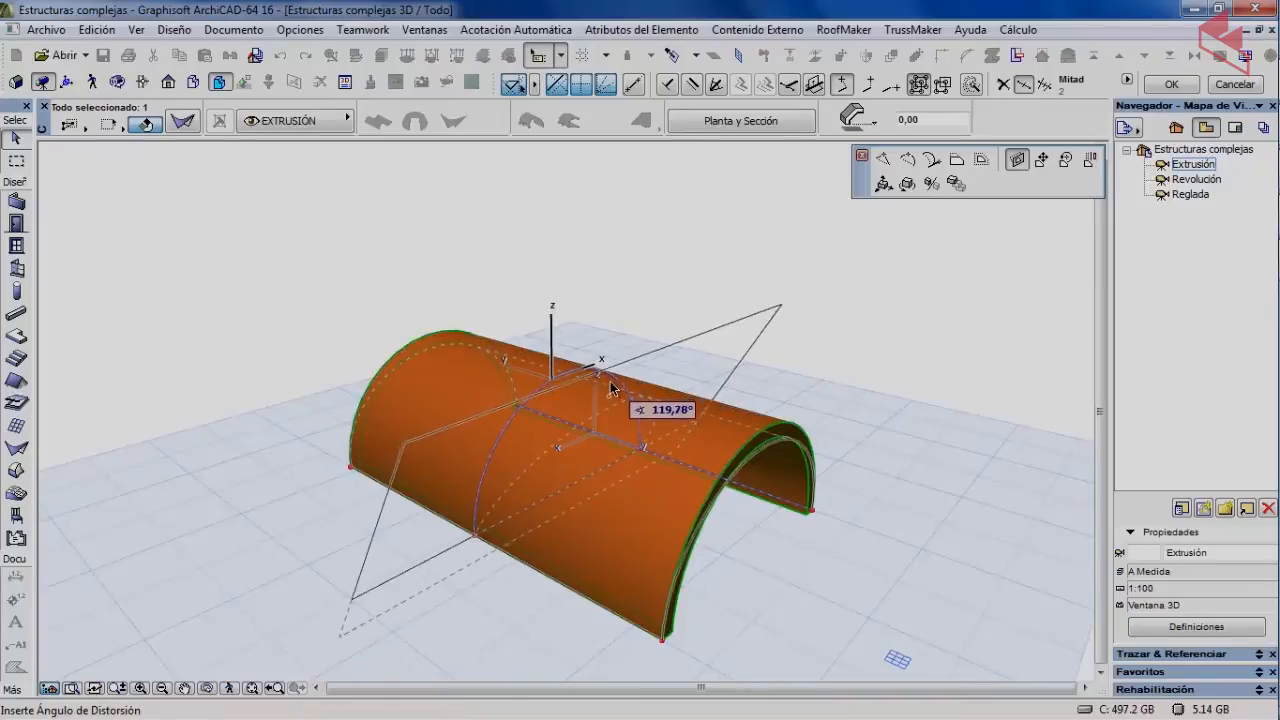
left_click(433, 266)
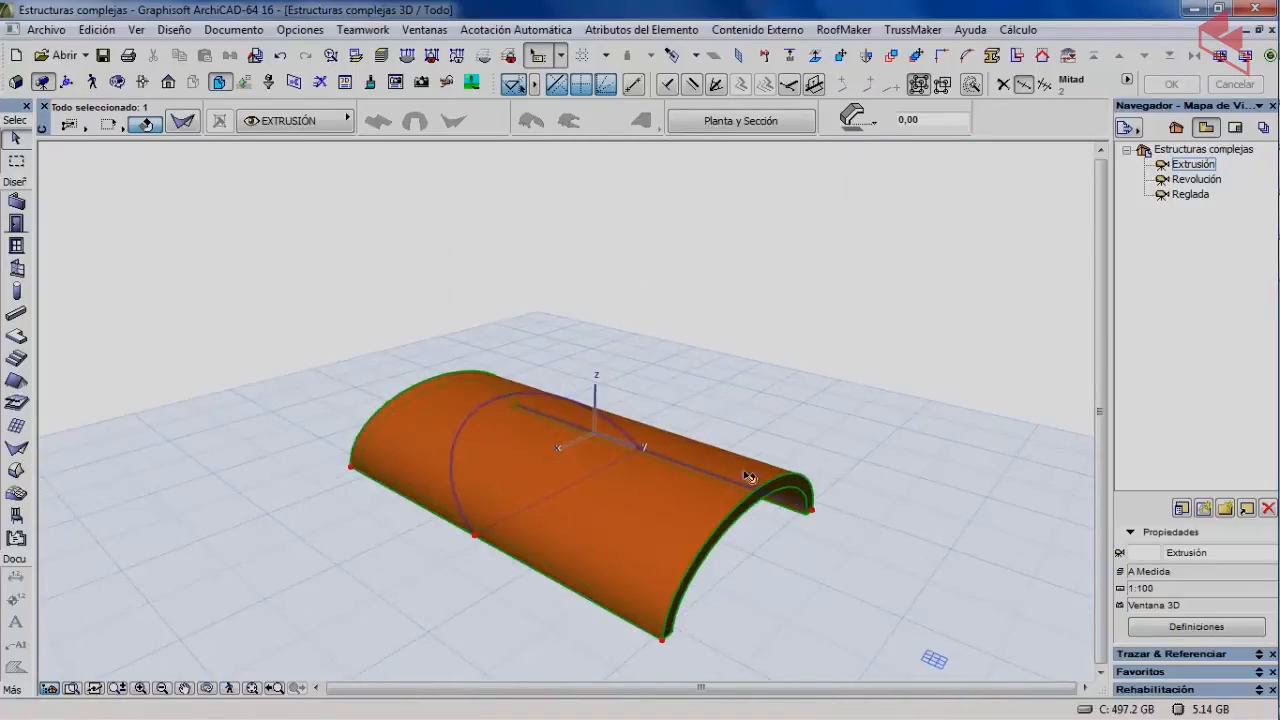
left_click(280, 55)
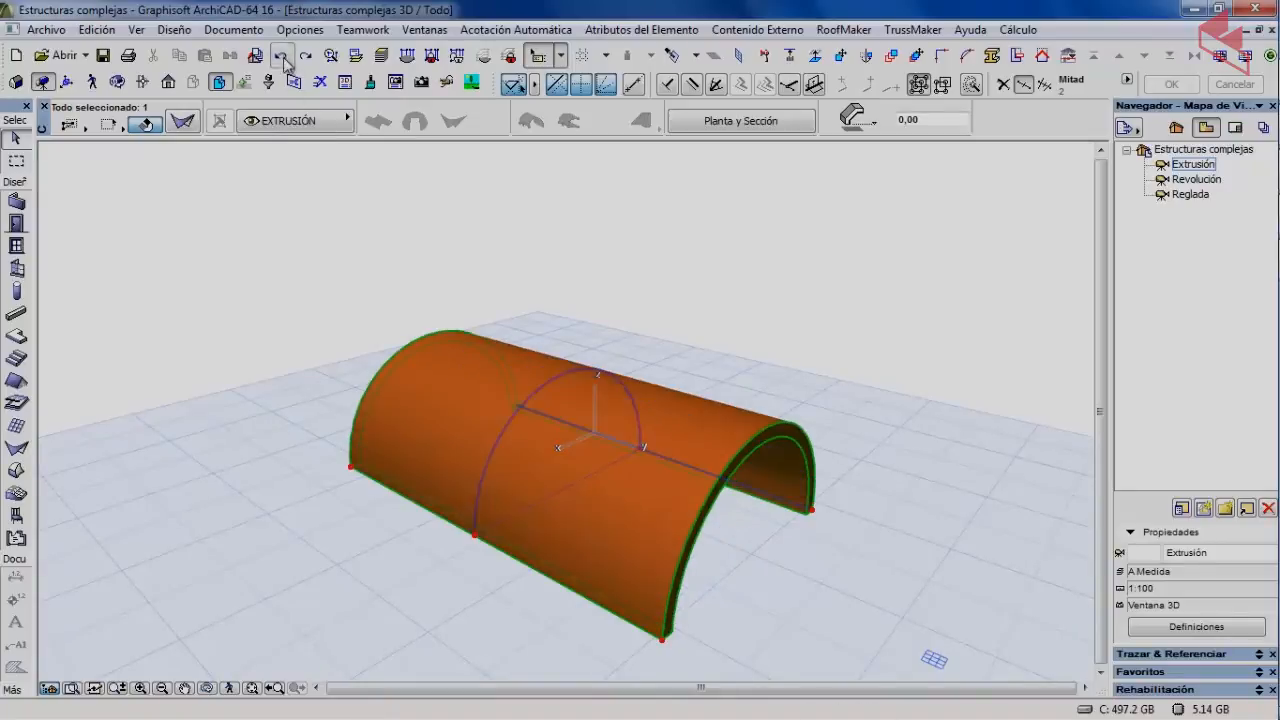
- Try to move the reselected shell from its middle profile arc within the profile plane, and cancel the move
left_click(704, 332)
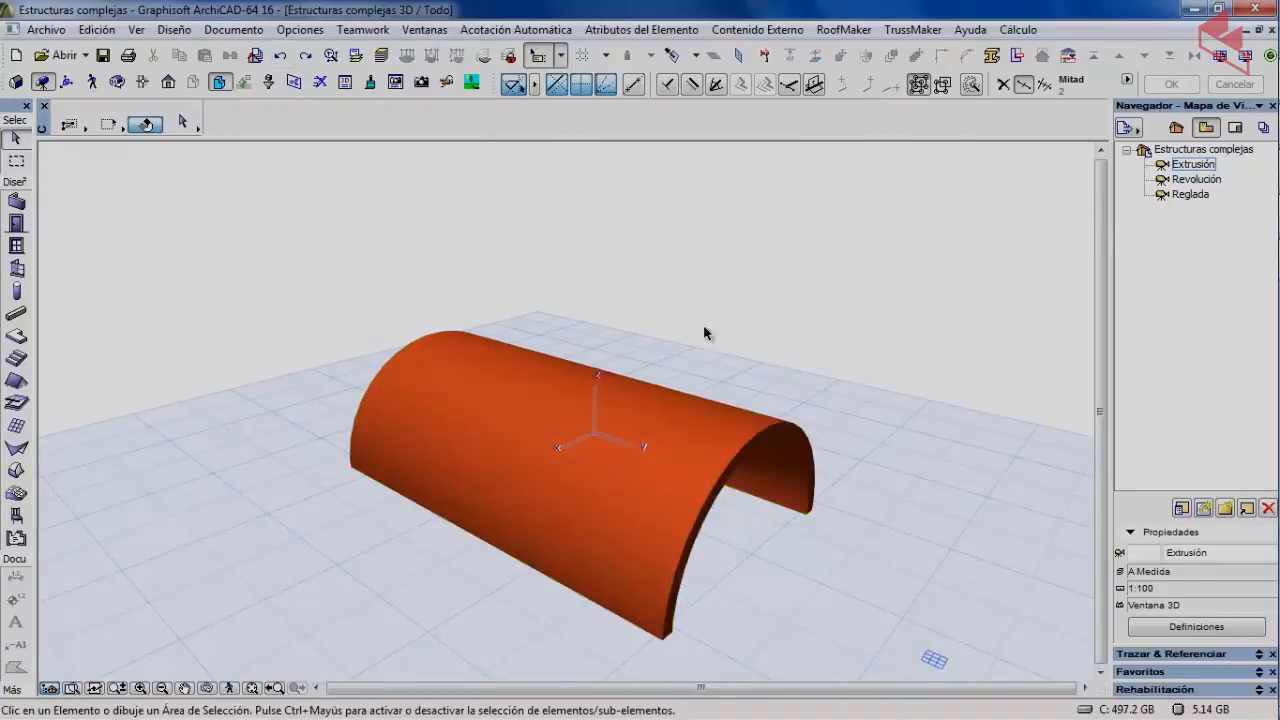
left_click(635, 454)
left_click(548, 384)
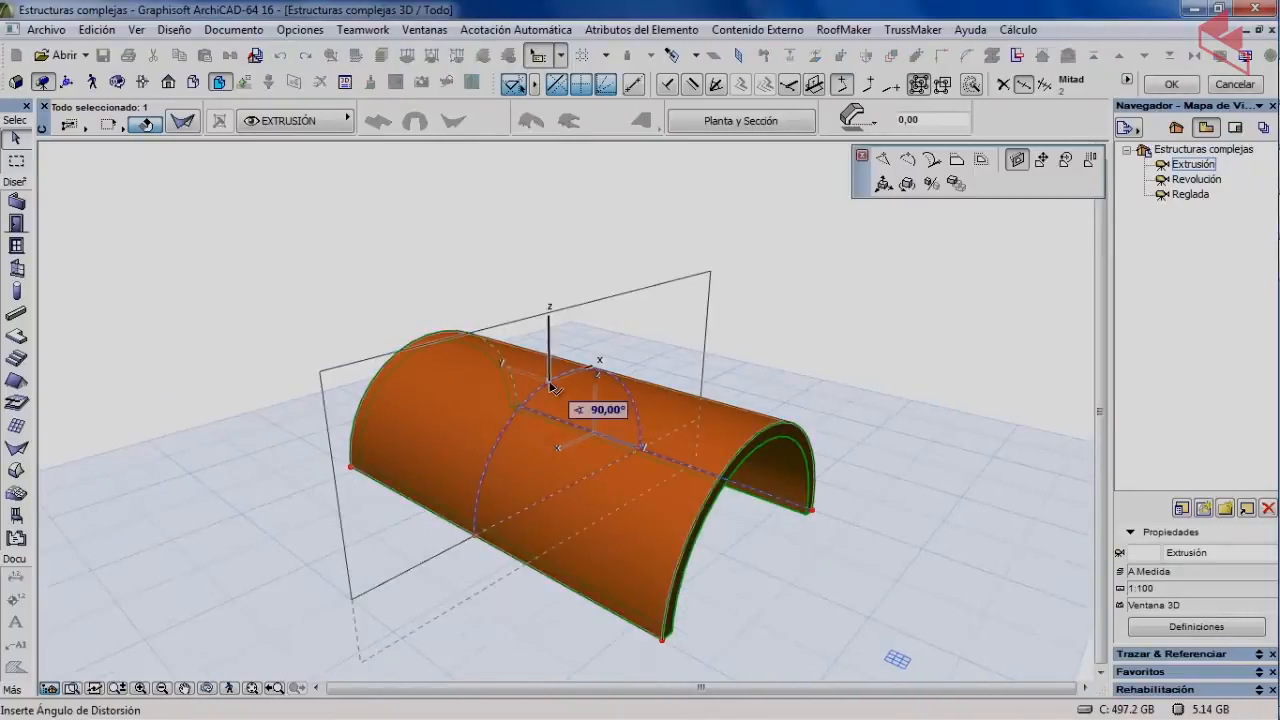
left_click(1042, 168)
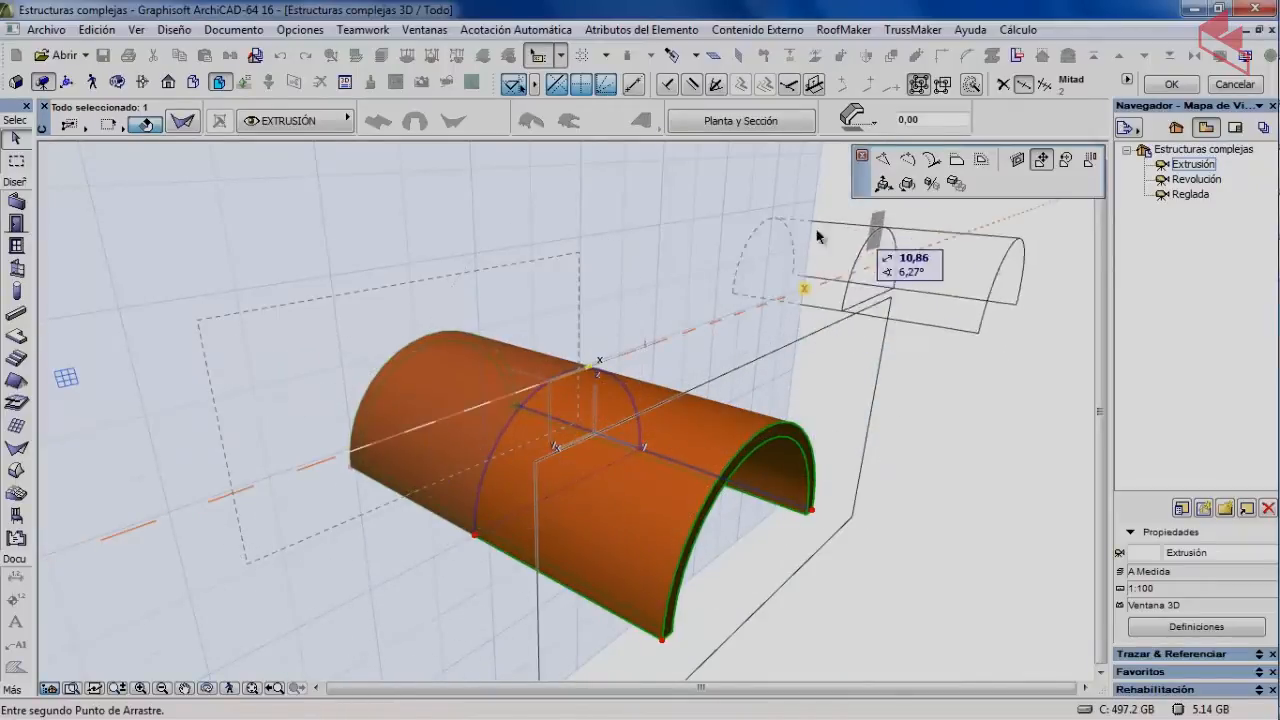
key("Escape")
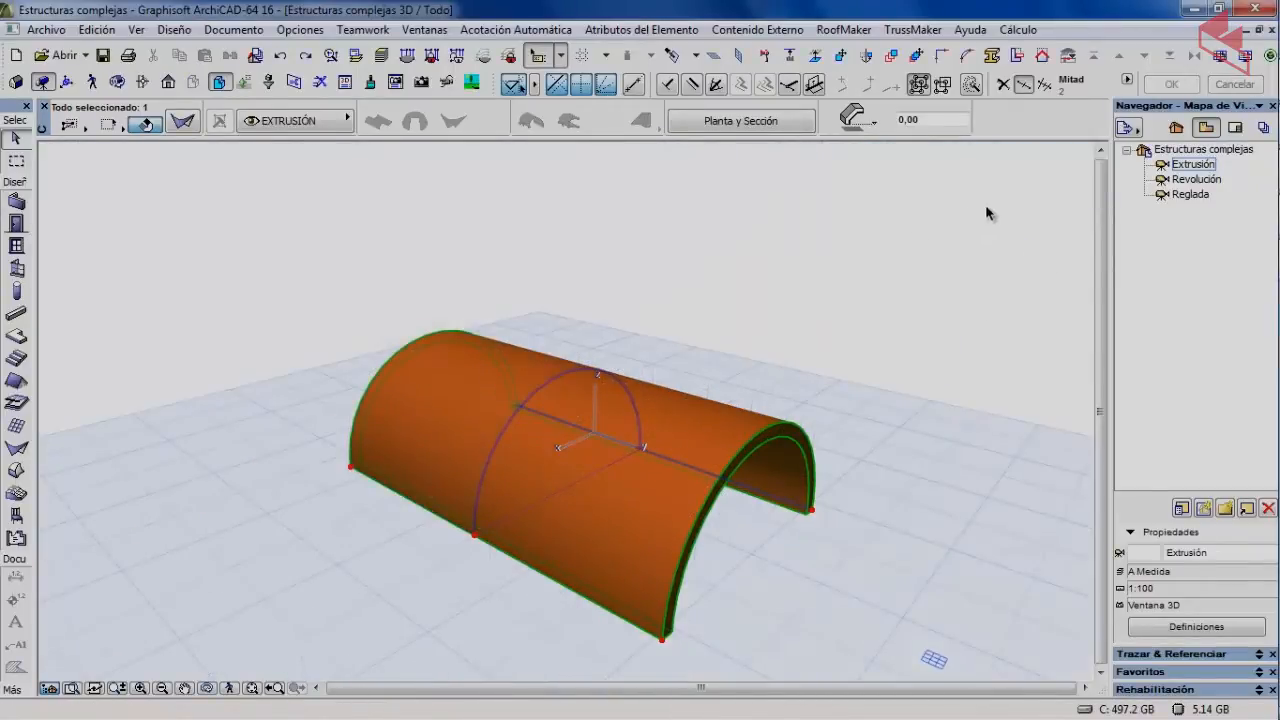
- Try to incline the shell's front and back ends with new end angles, and undo both changes
left_click(752, 450)
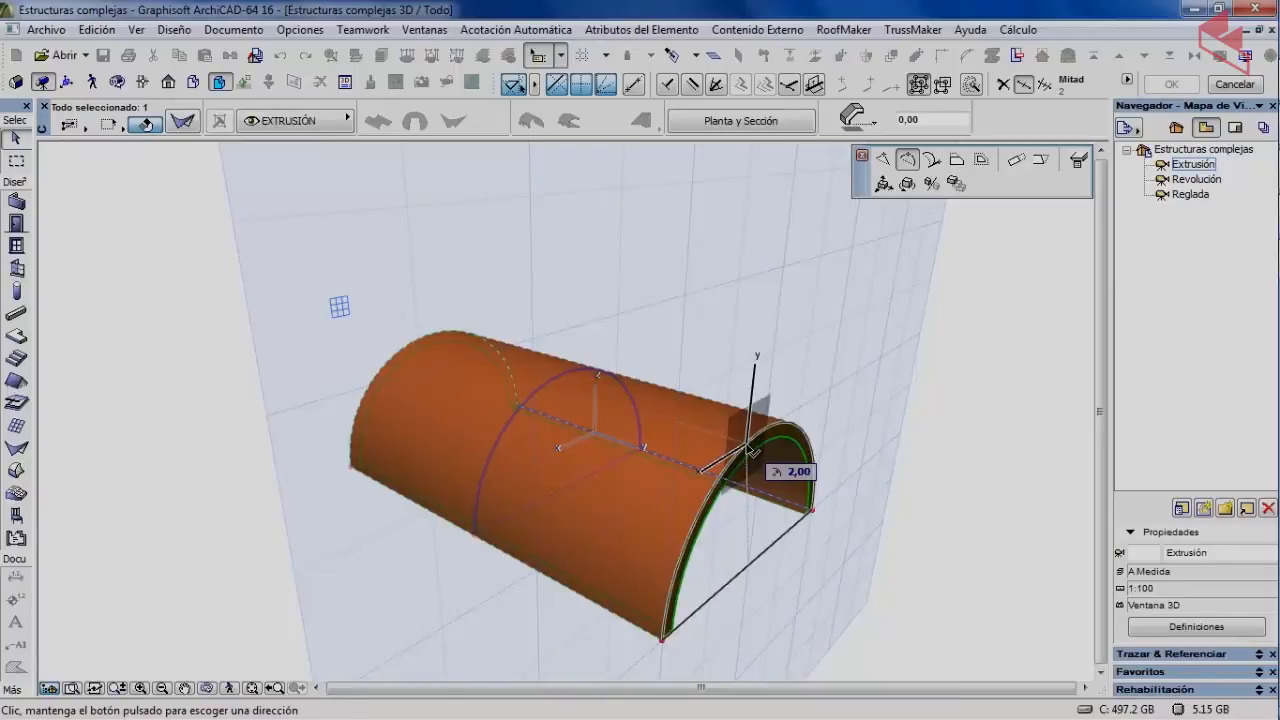
left_click(752, 450)
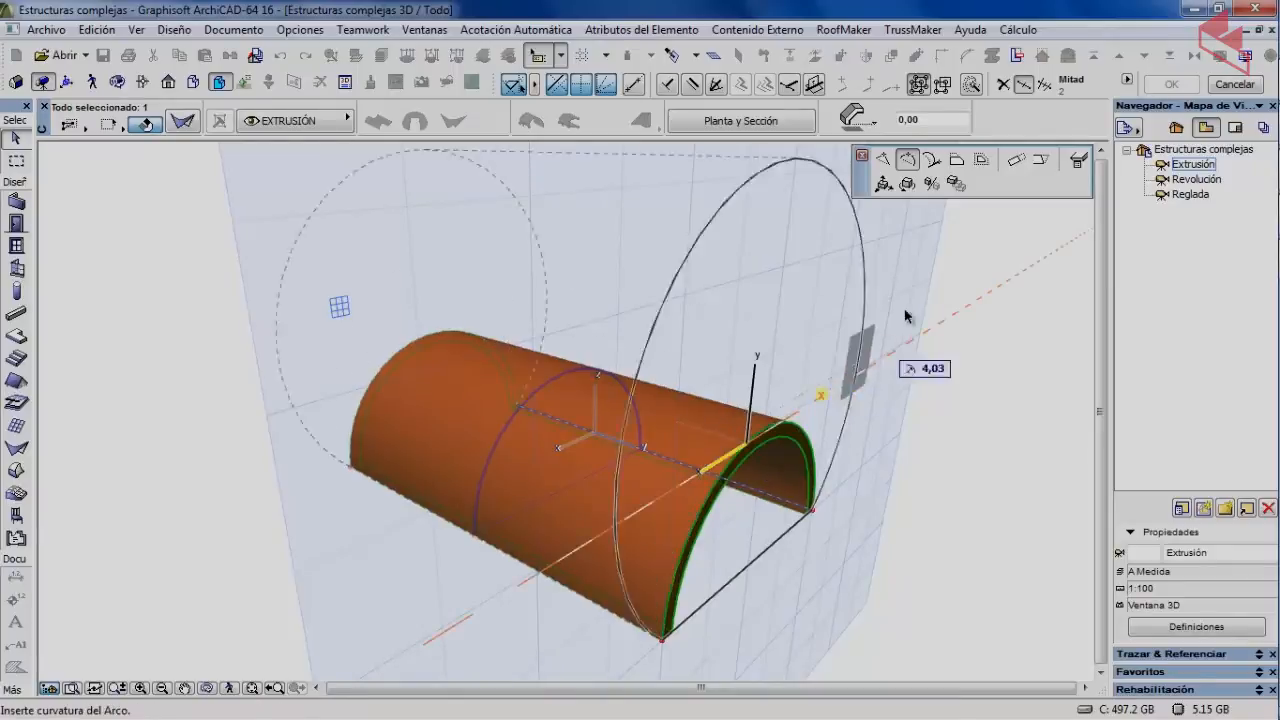
left_click(1041, 162)
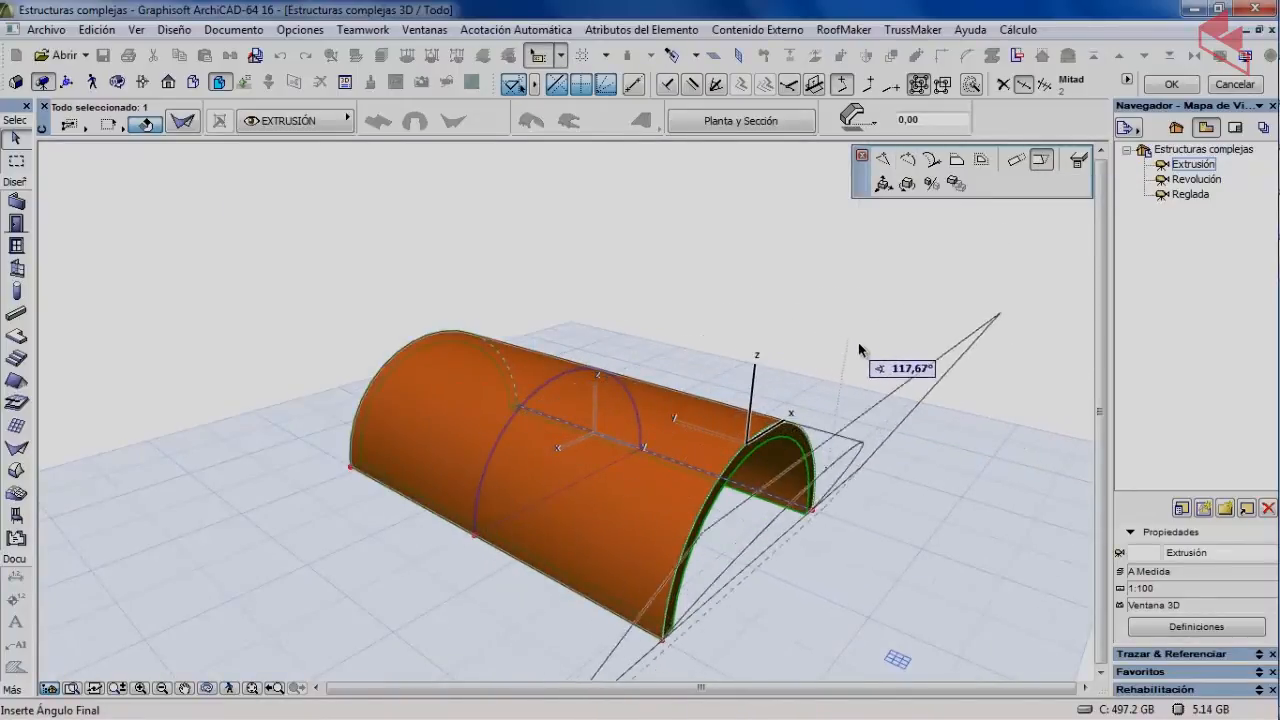
left_click(882, 352)
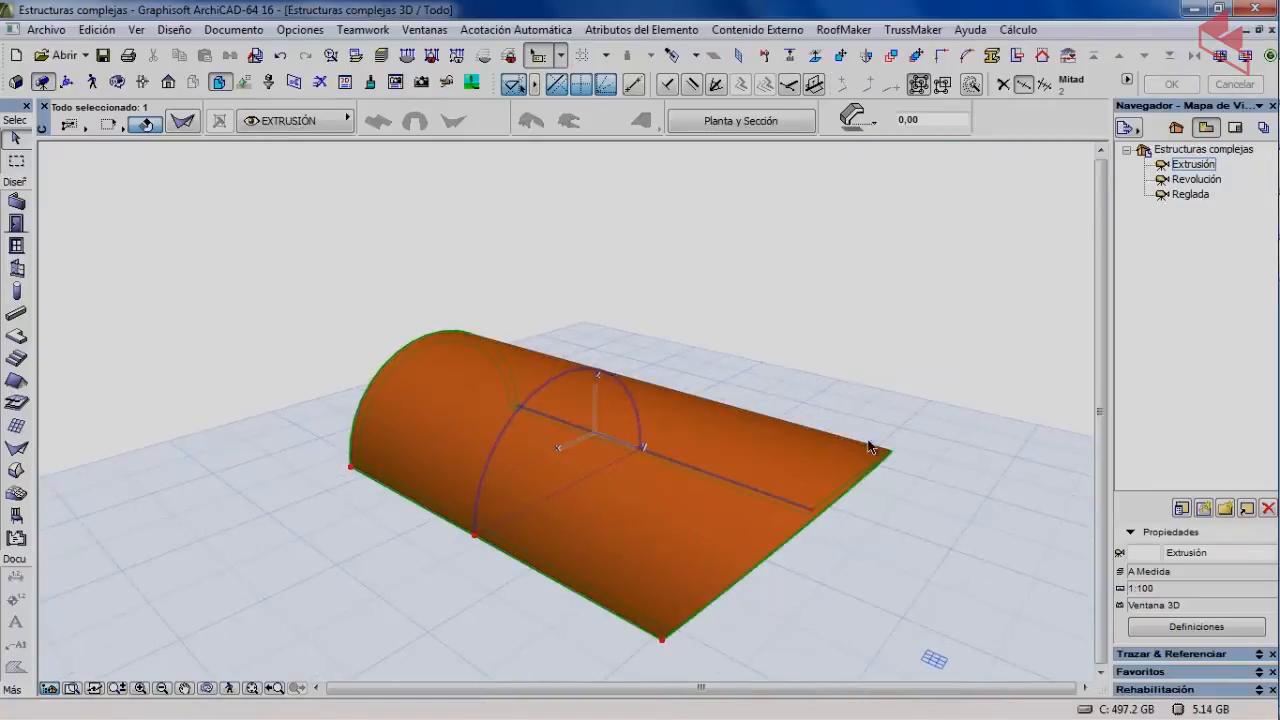
left_click(412, 345)
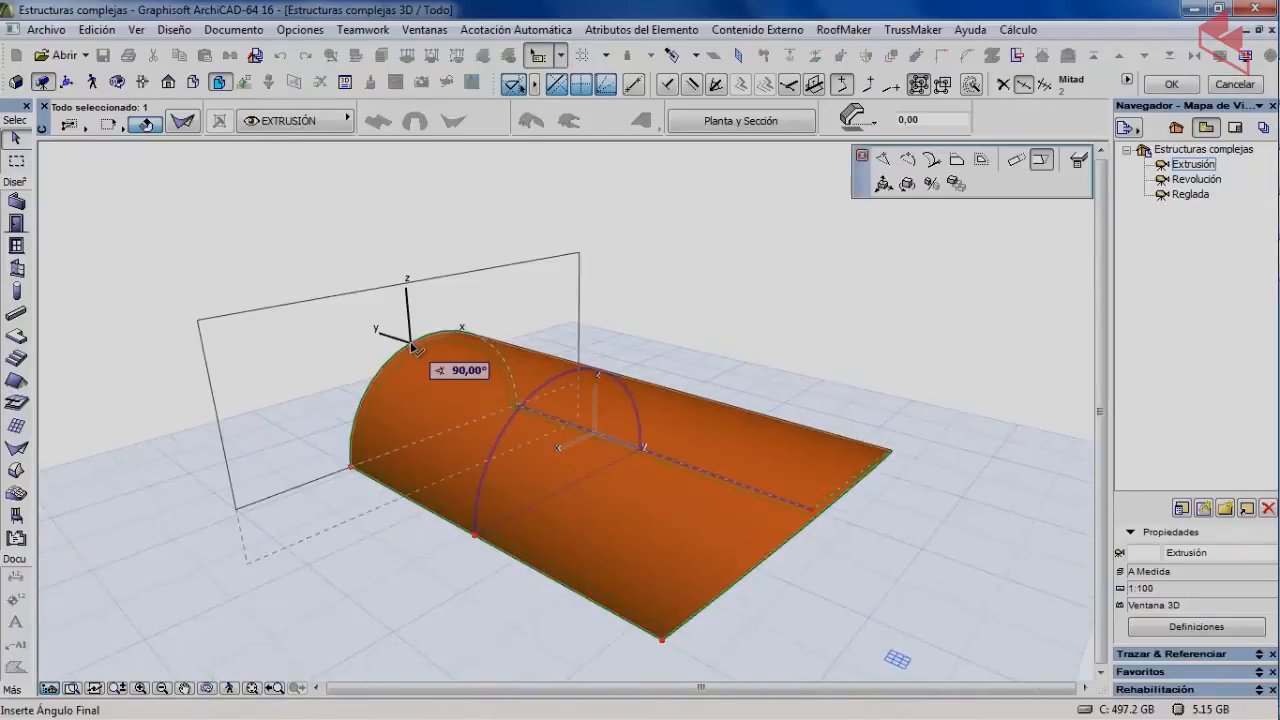
left_click(437, 360)
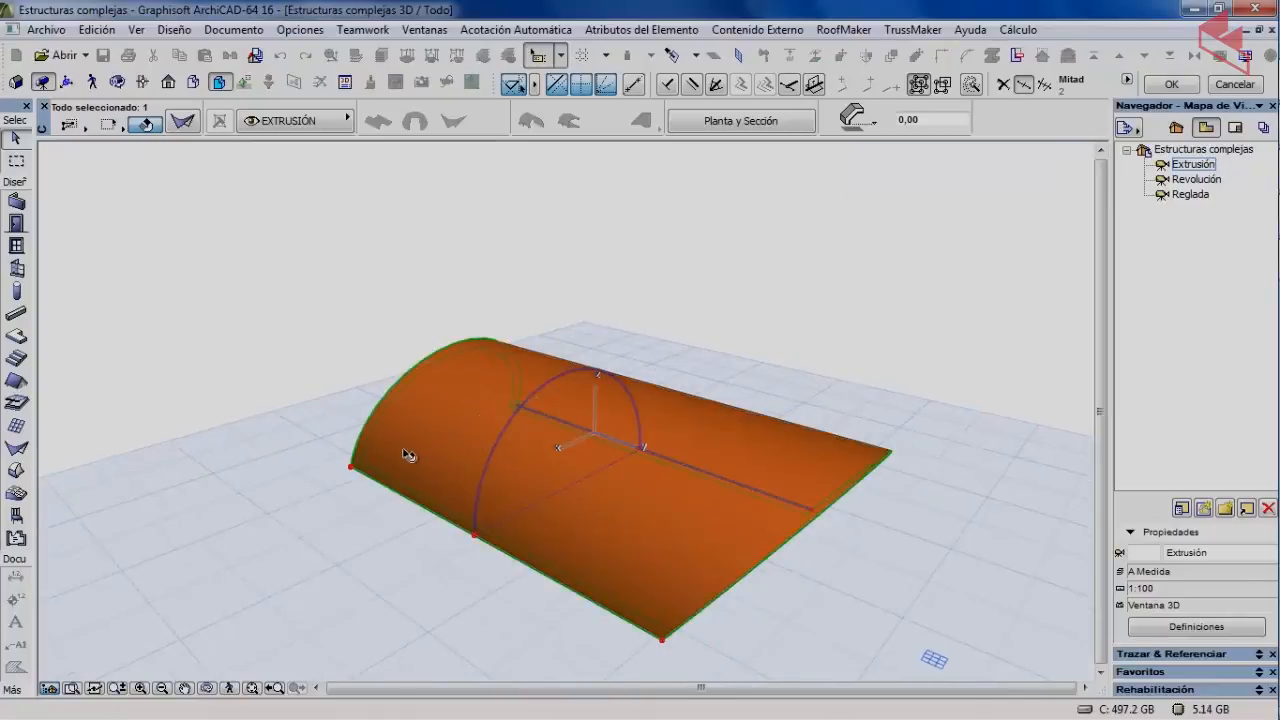
left_click(280, 57)
left_click(280, 57)
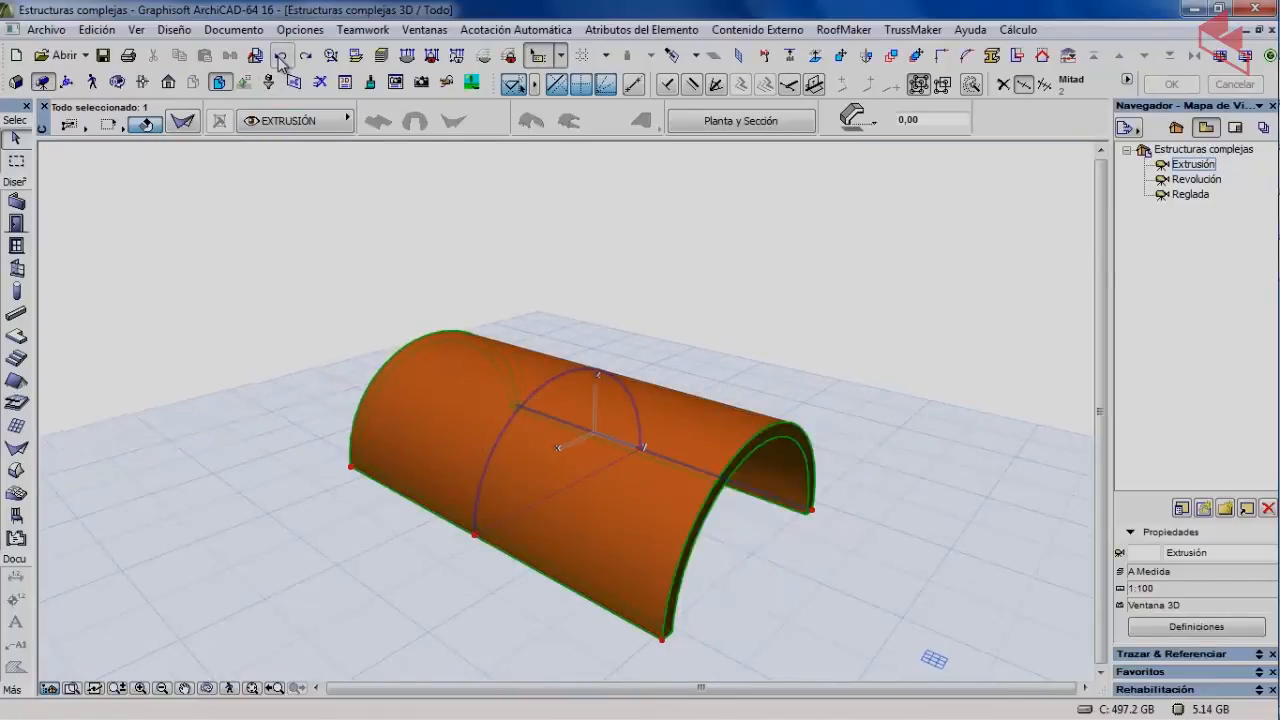
- Reselect the shell and examine the editing options, including Rotar Libremente, at its base node, front end arc and middle profile arc
left_click(697, 323)
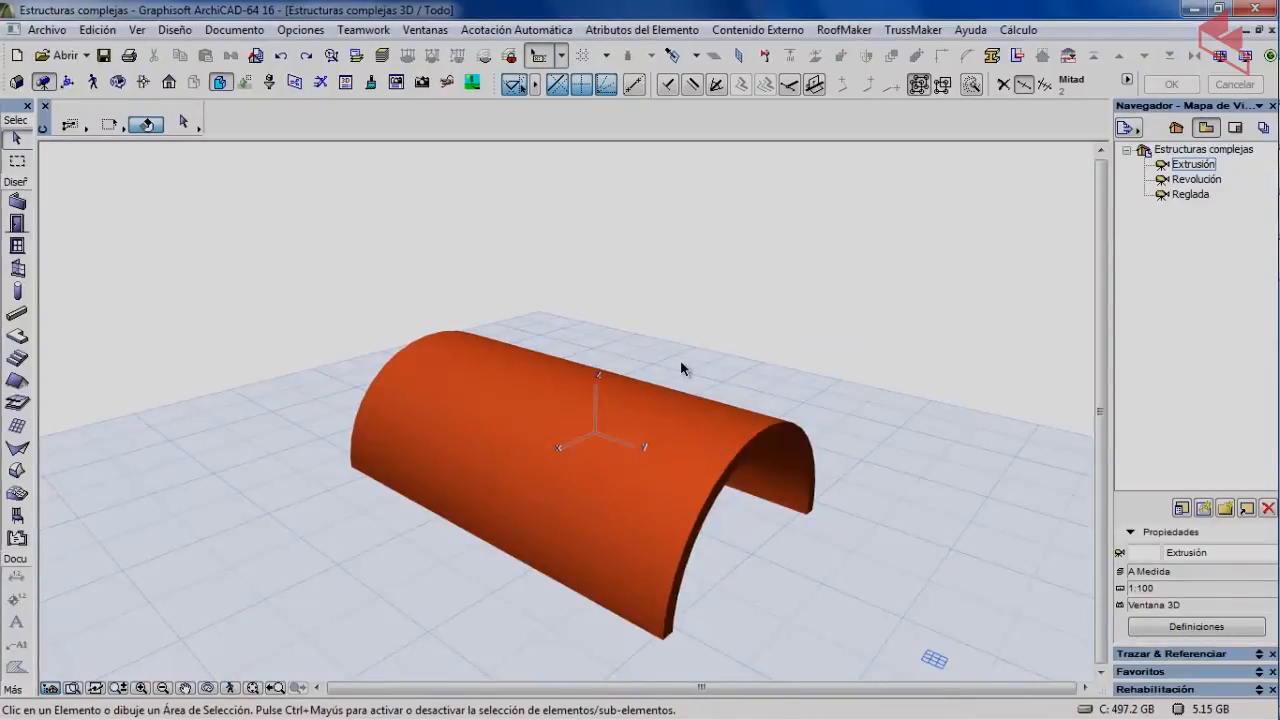
left_click(672, 472)
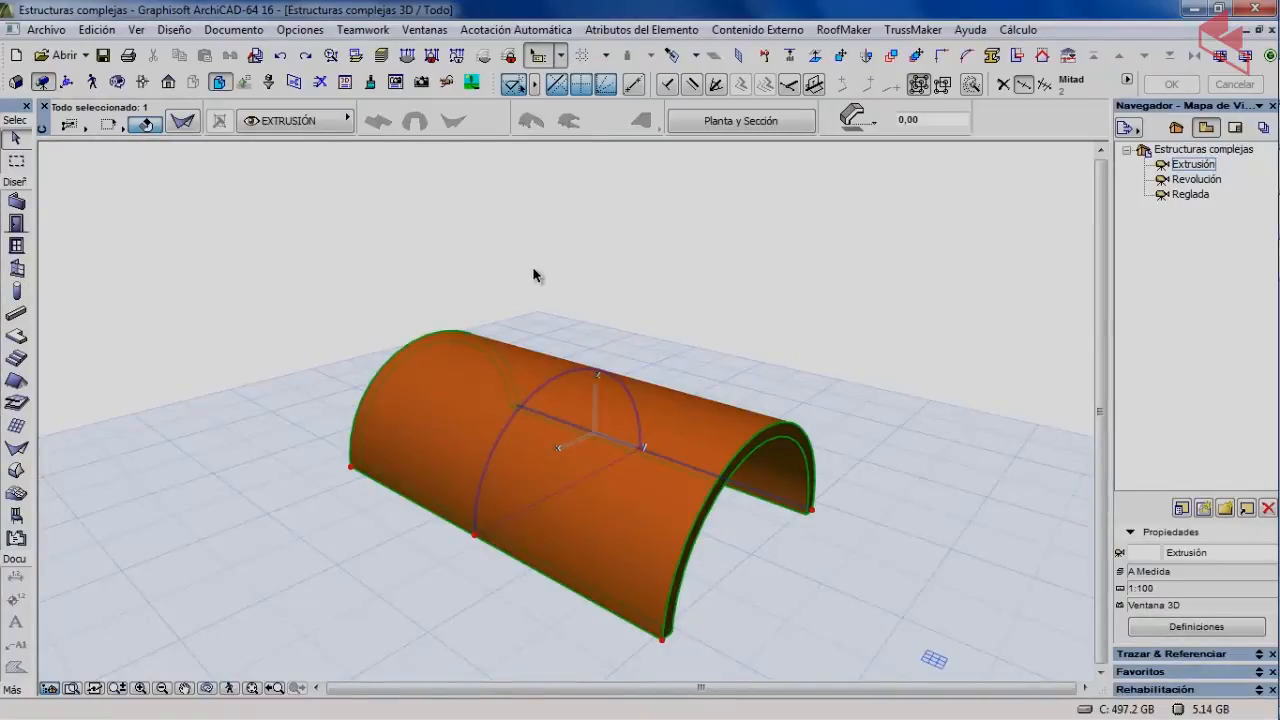
left_click(814, 513)
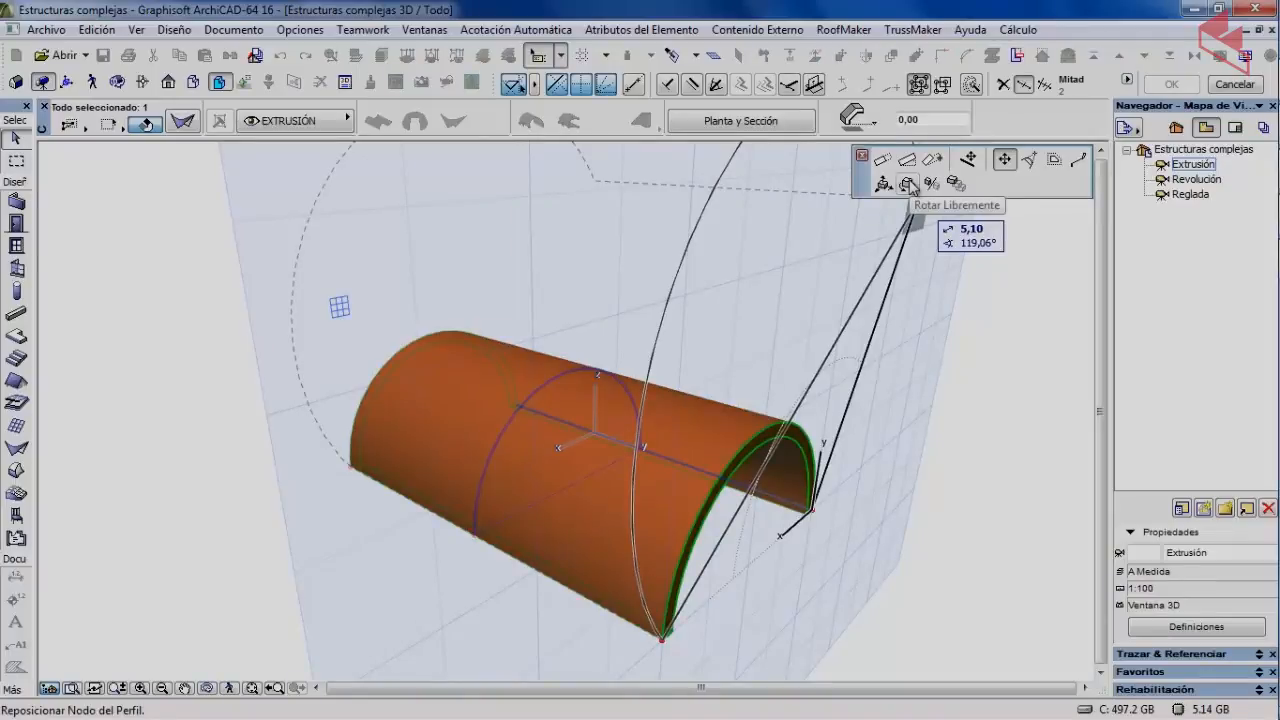
key("Escape")
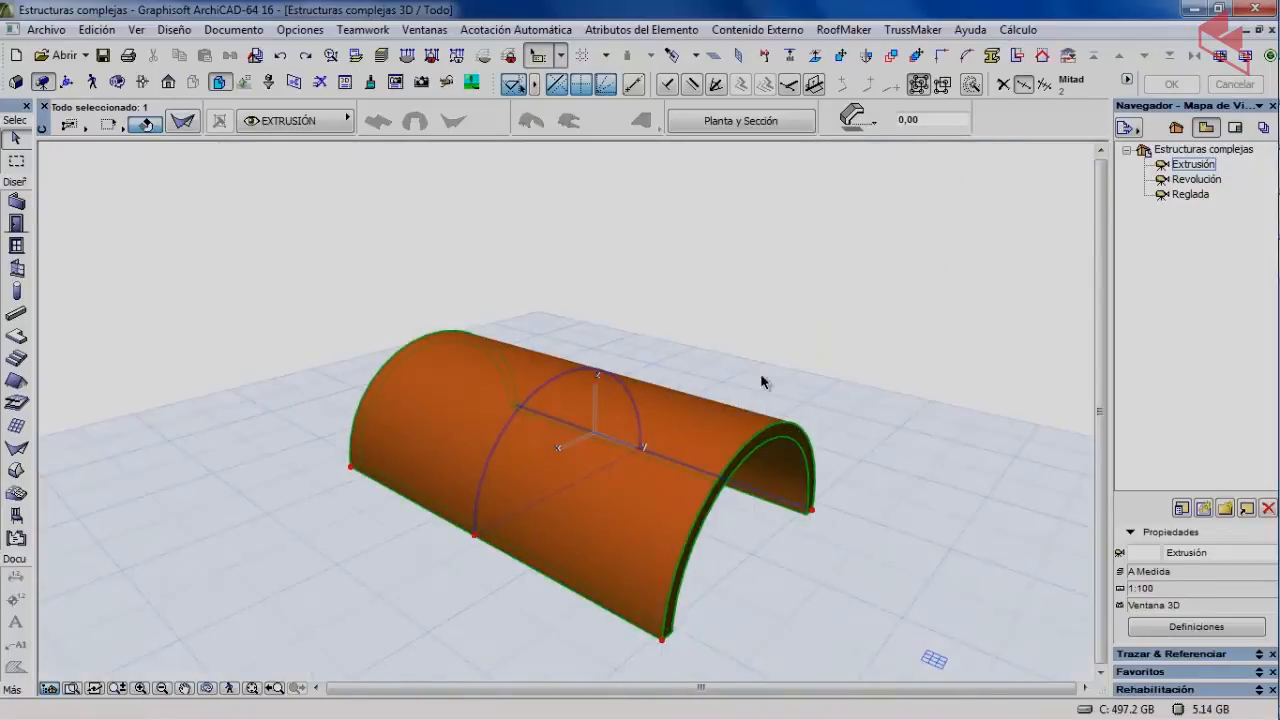
left_click(735, 462)
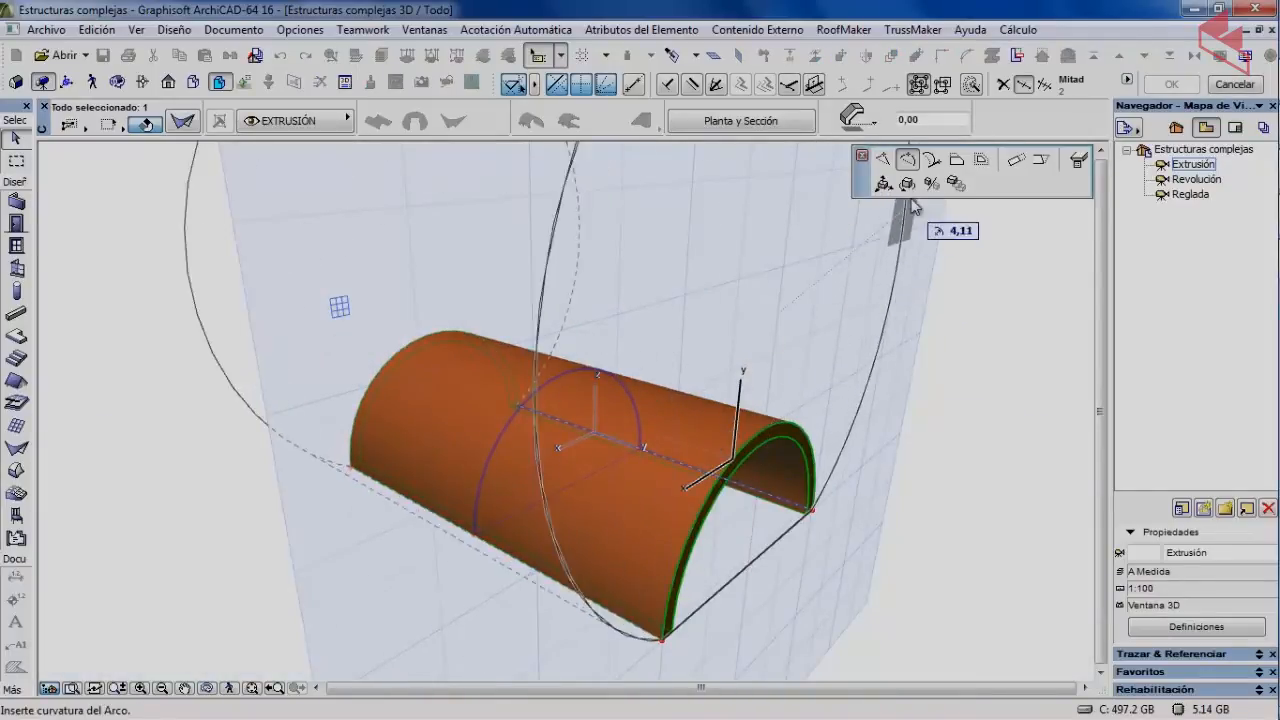
key("Escape")
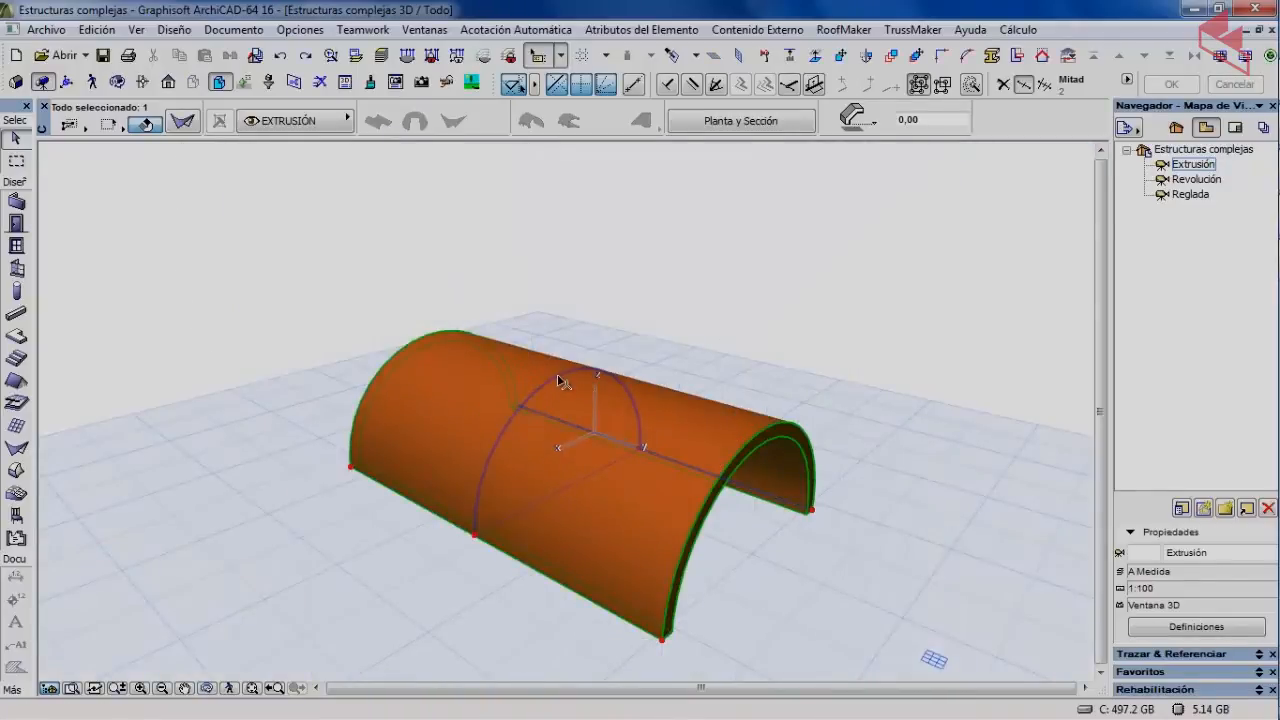
left_click(558, 376)
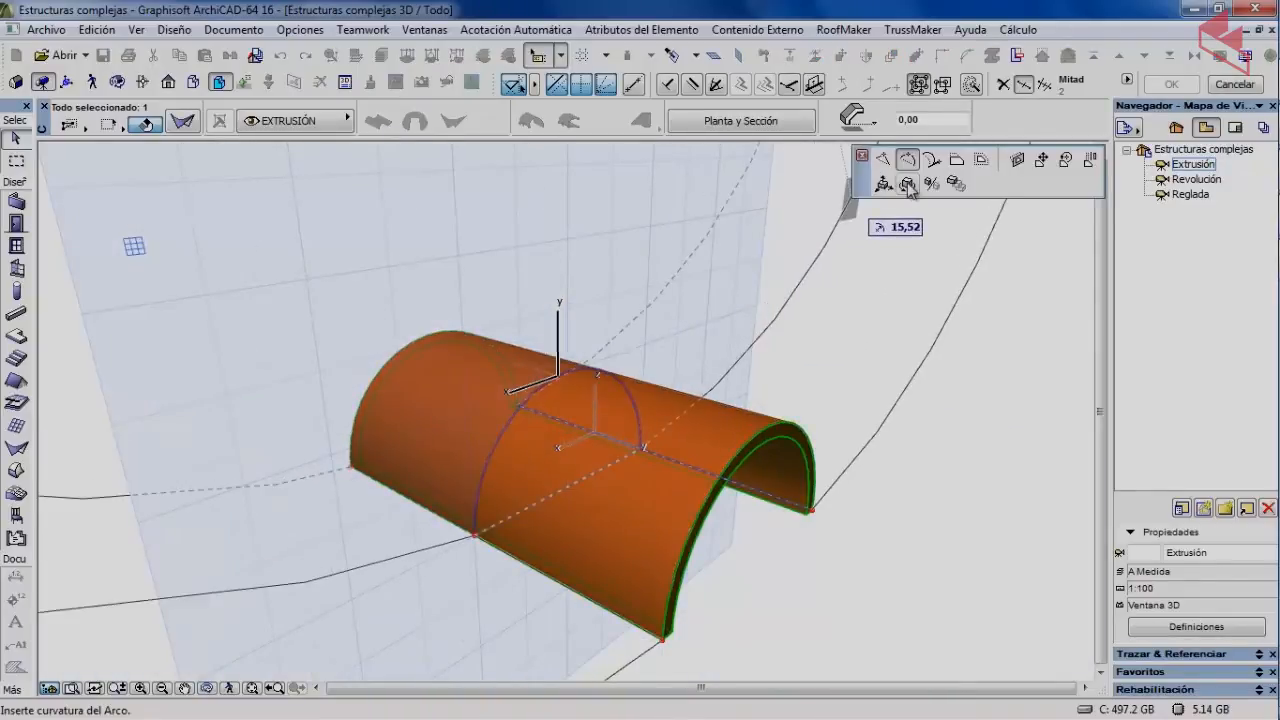
key("Escape")
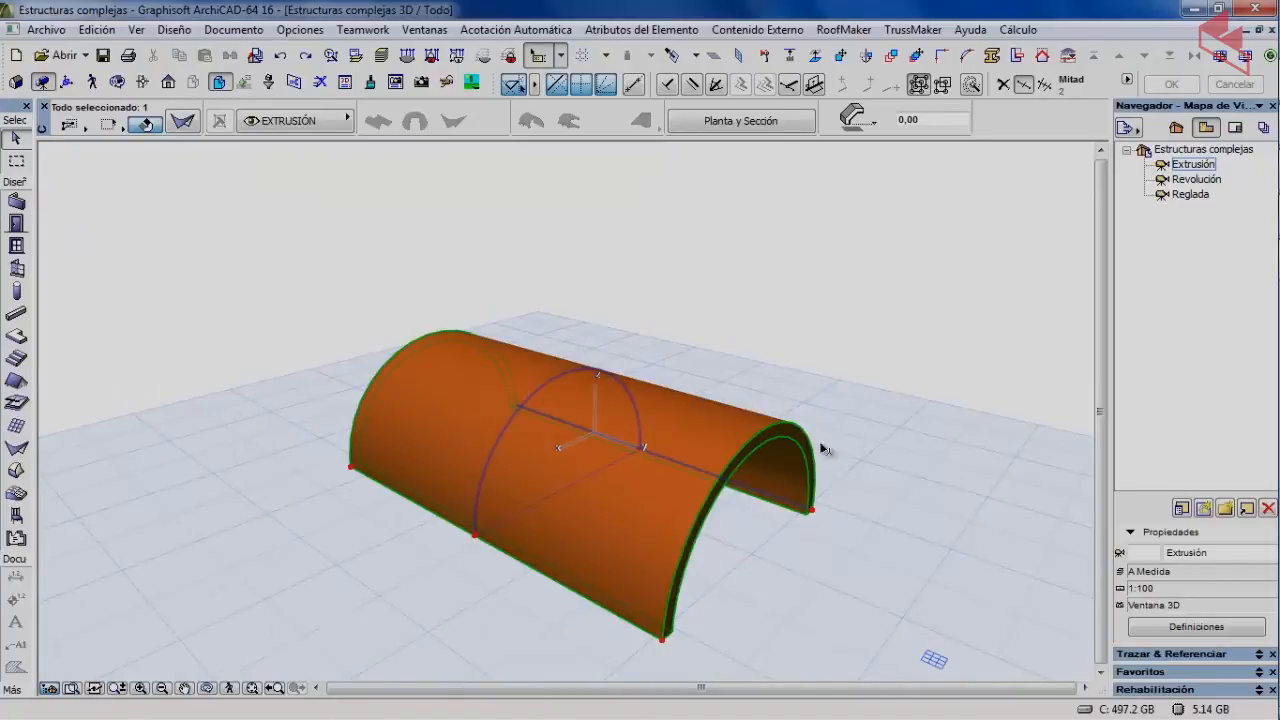
- Start rotating the shell freely from its front end arc and examine the Plano de edición options
left_click(764, 434)
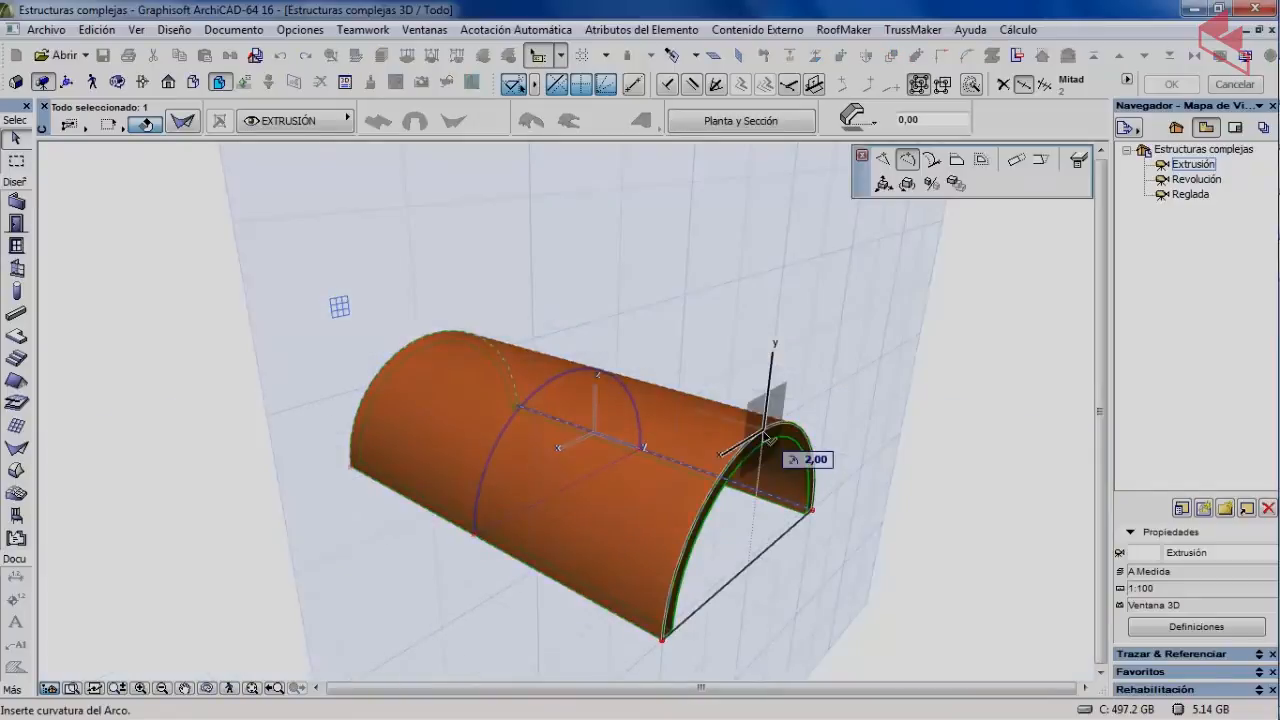
left_click(908, 184)
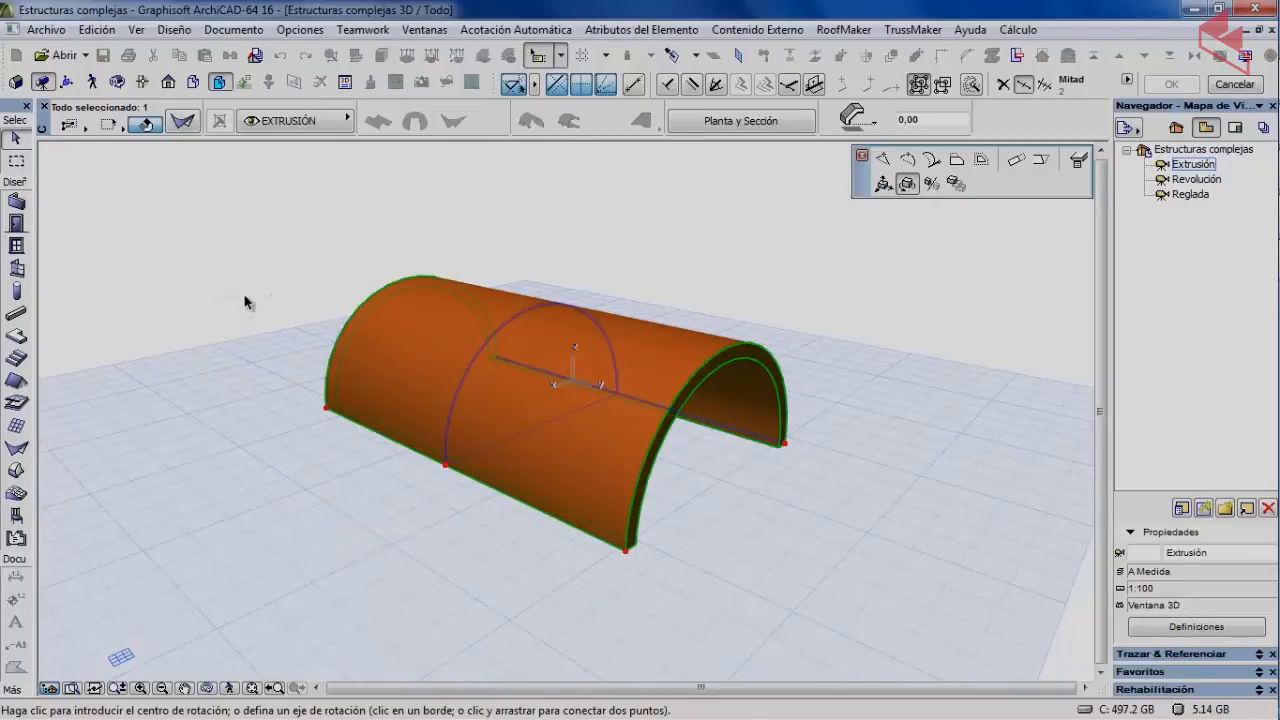
right_click(222, 389)
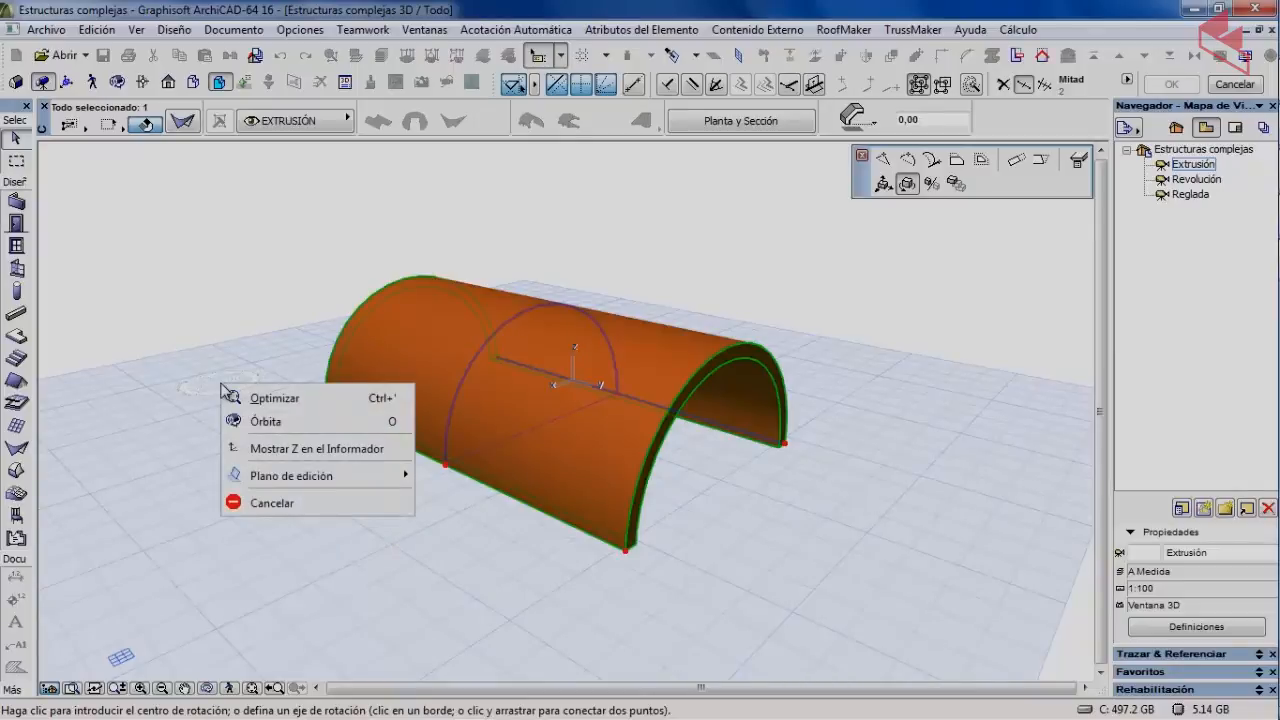
mouse_move(290, 478)
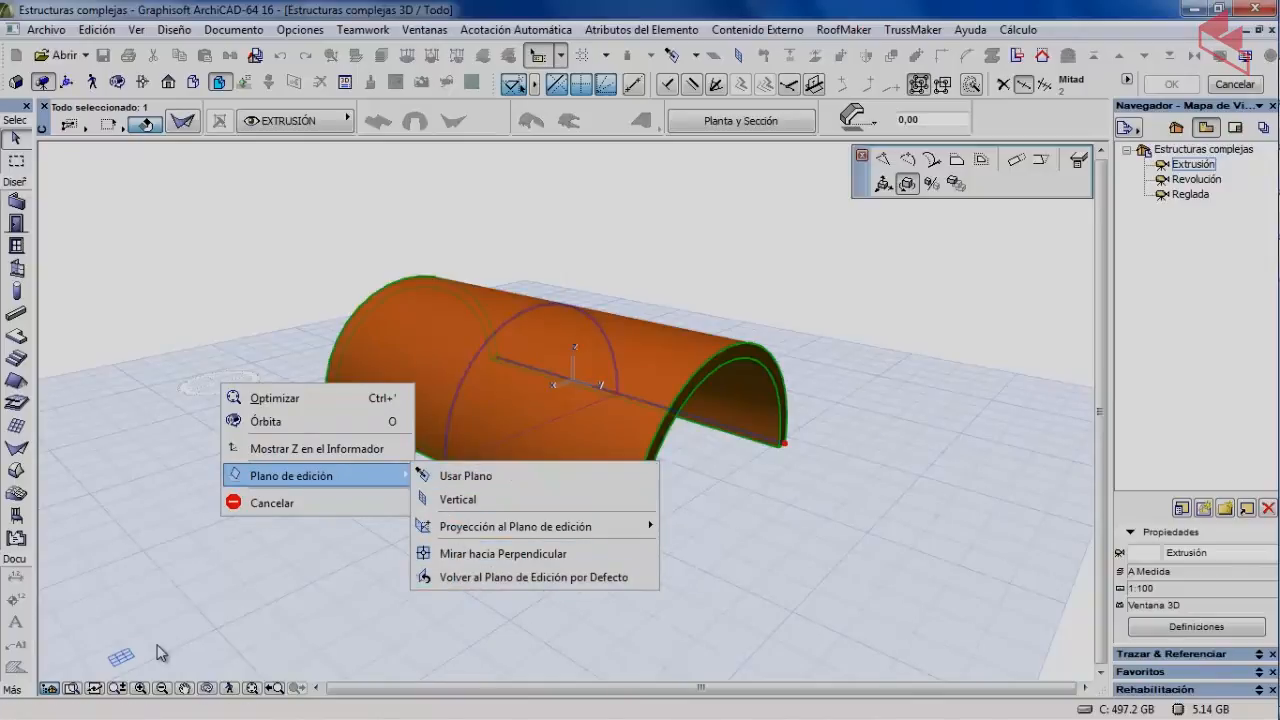
left_click(178, 613)
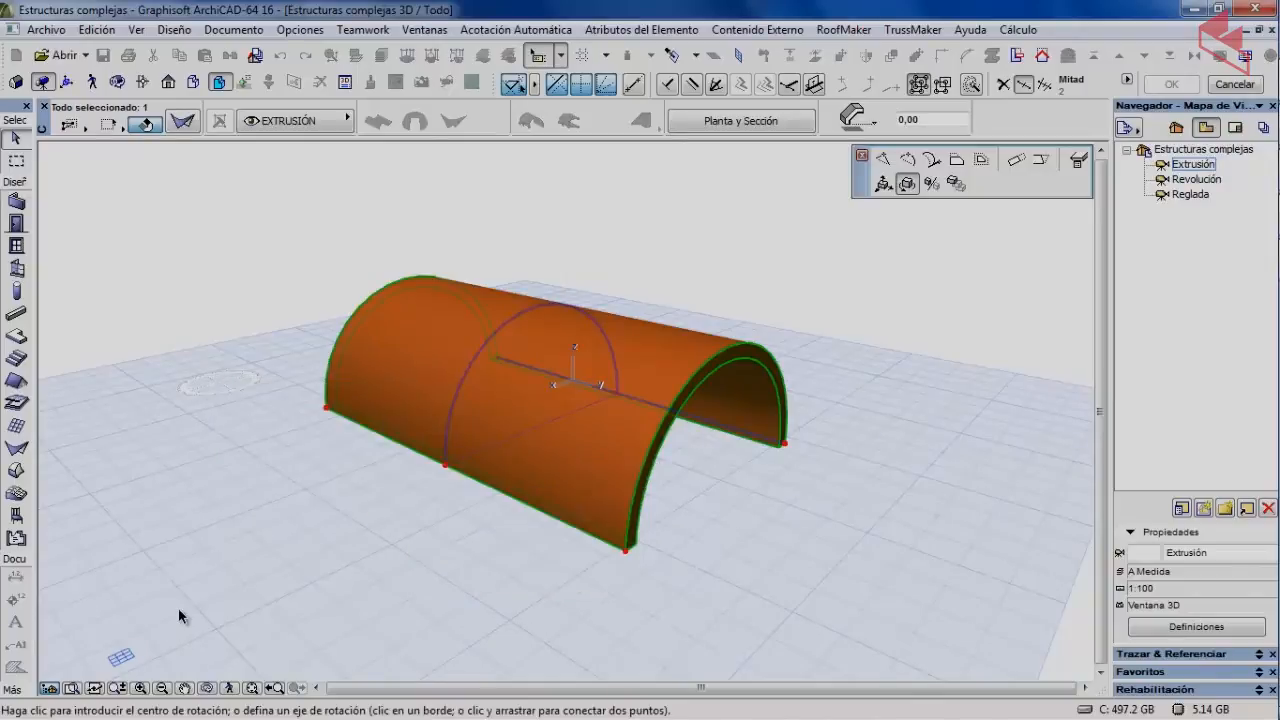
- Set a vertical editing plane along the shell's near base edge with Usar Plano, through its two end nodes and a point above
left_click(121, 657)
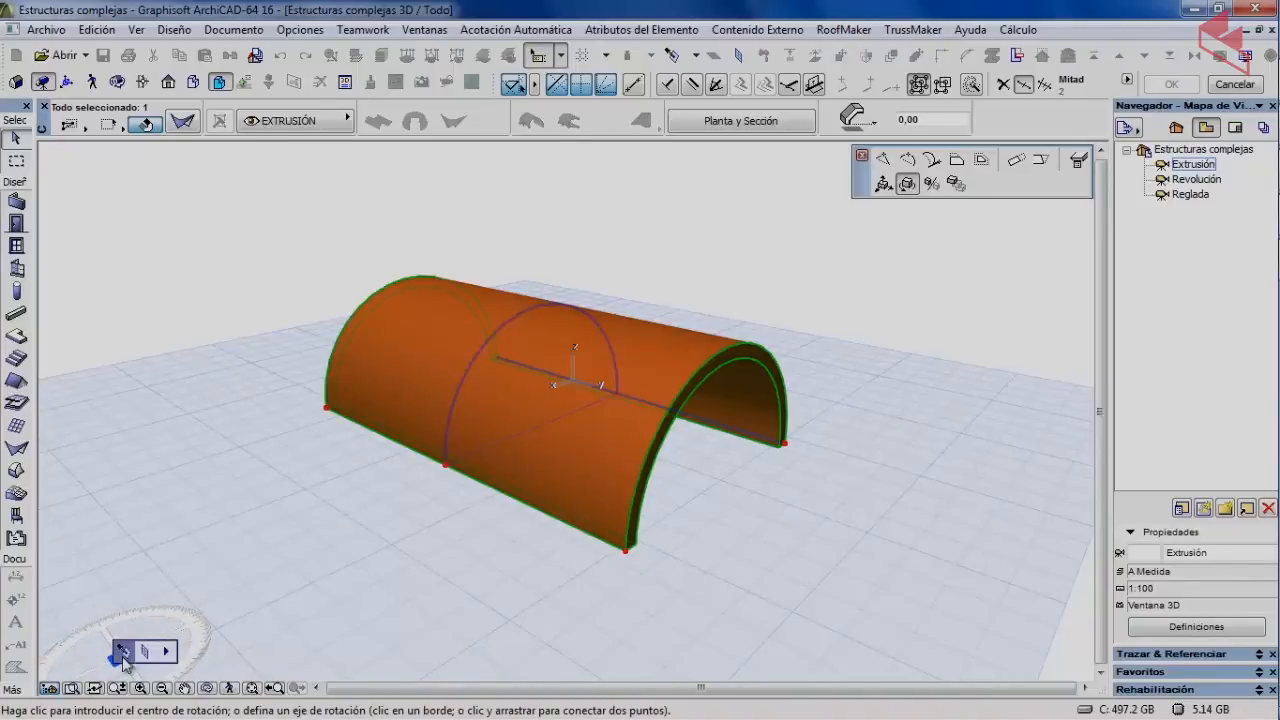
left_click(170, 652)
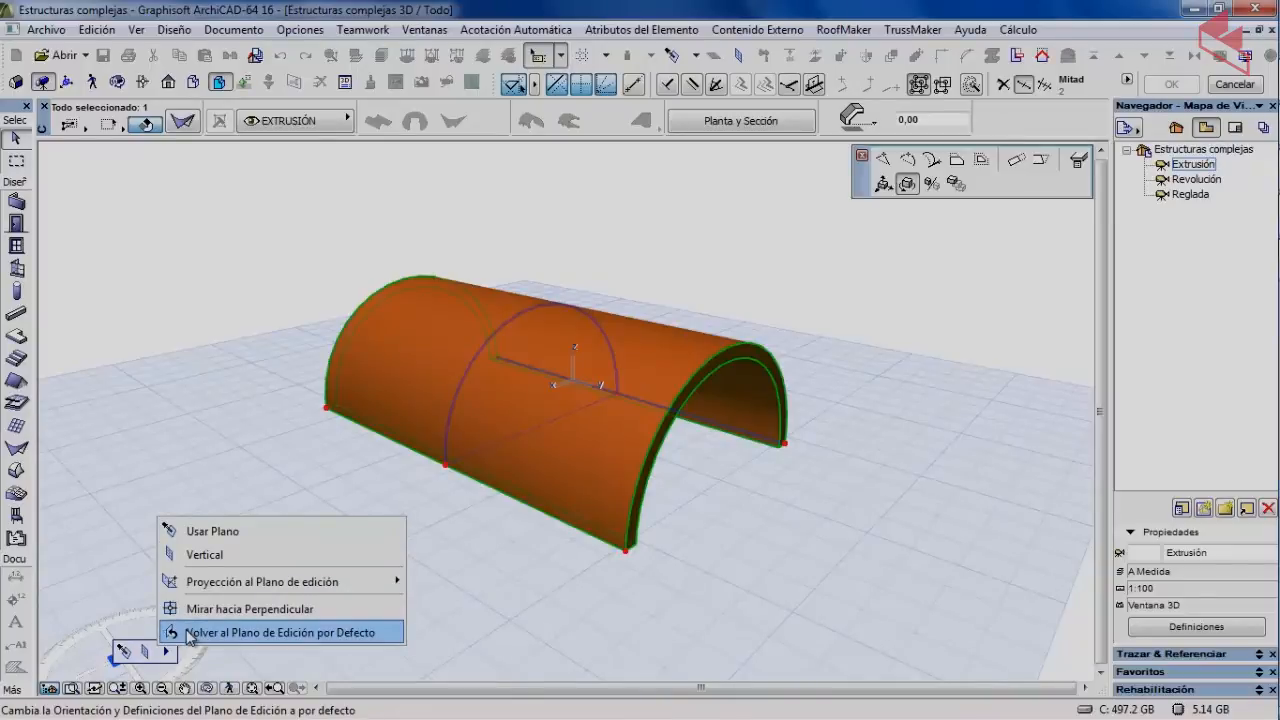
left_click(216, 533)
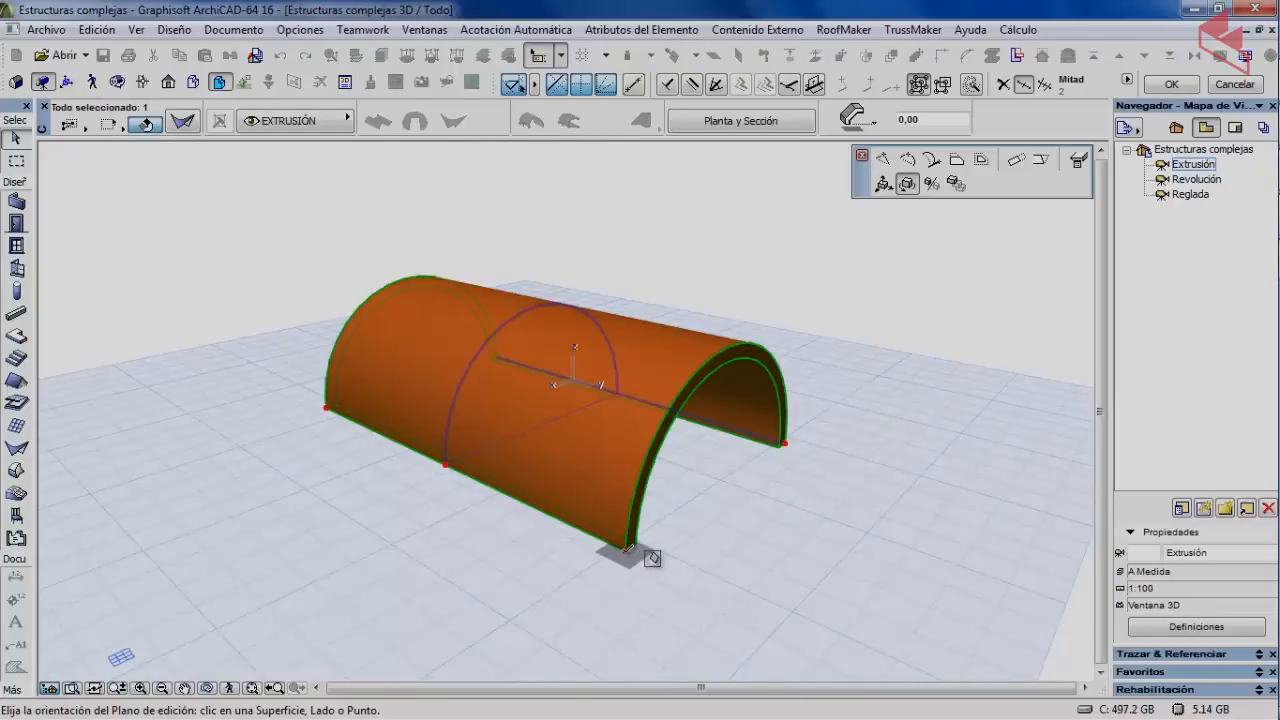
left_click(627, 548)
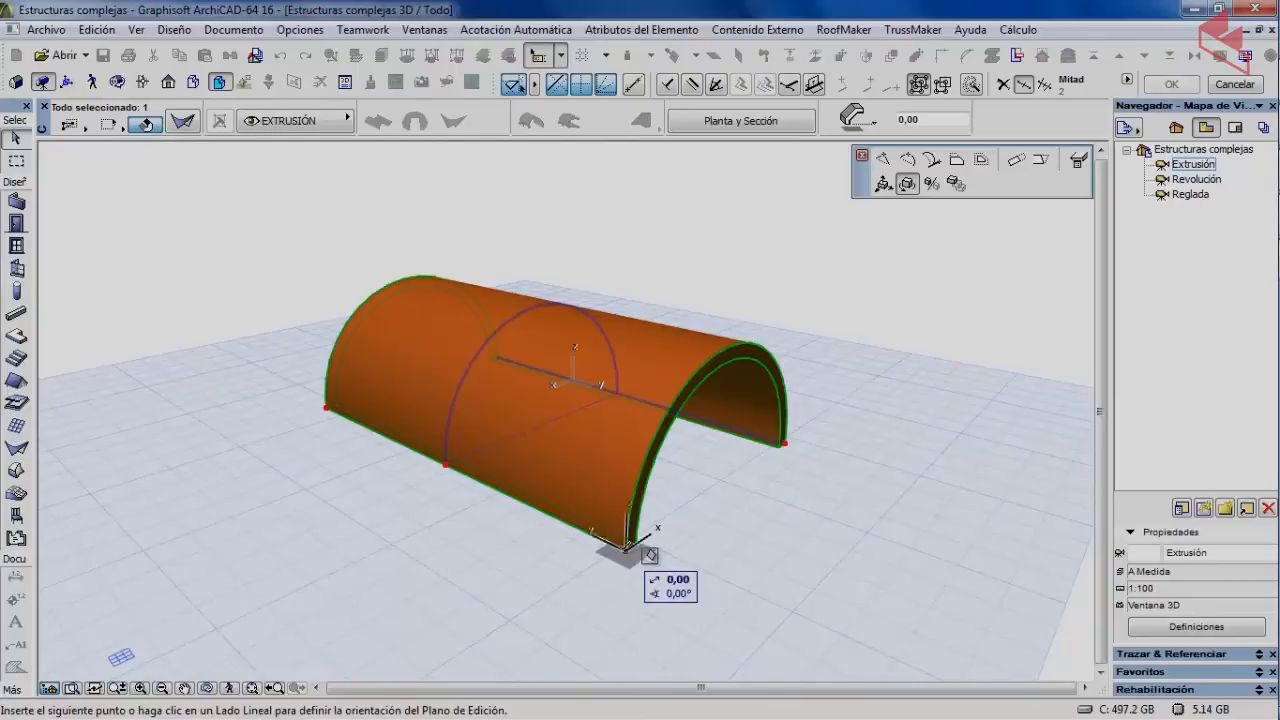
left_click(328, 408)
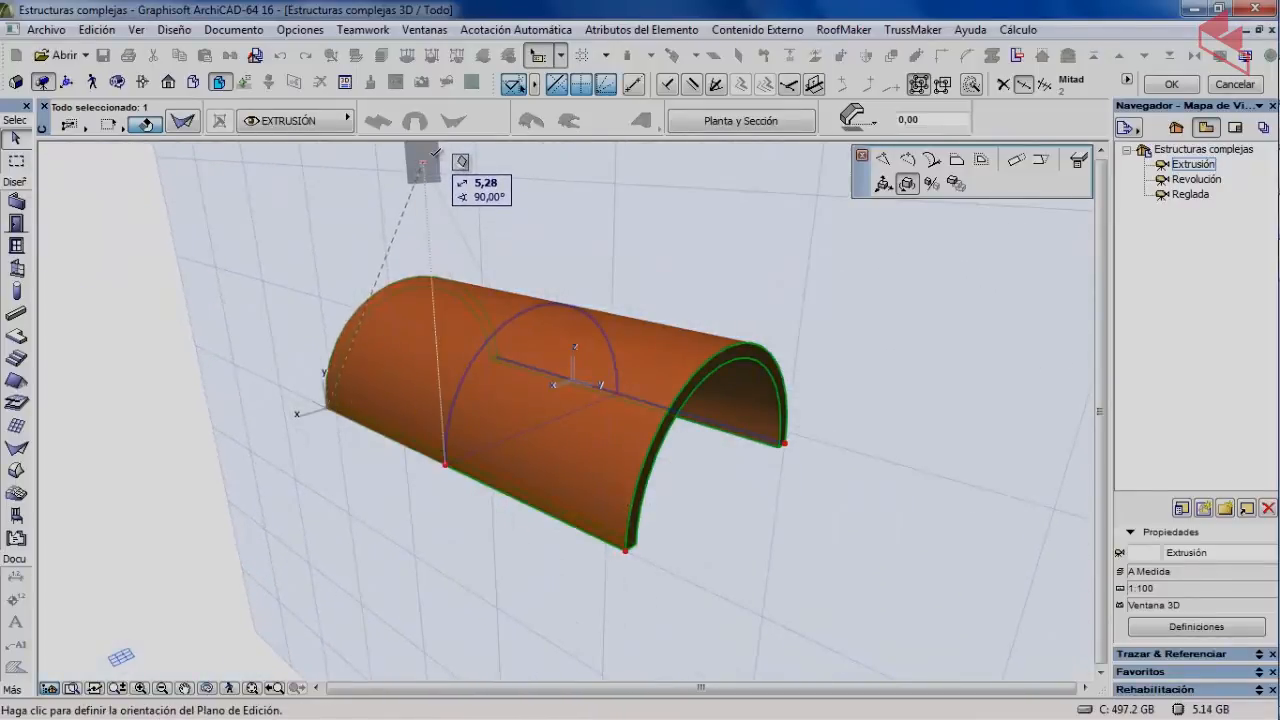
left_click(435, 150)
key("ctrl+e")
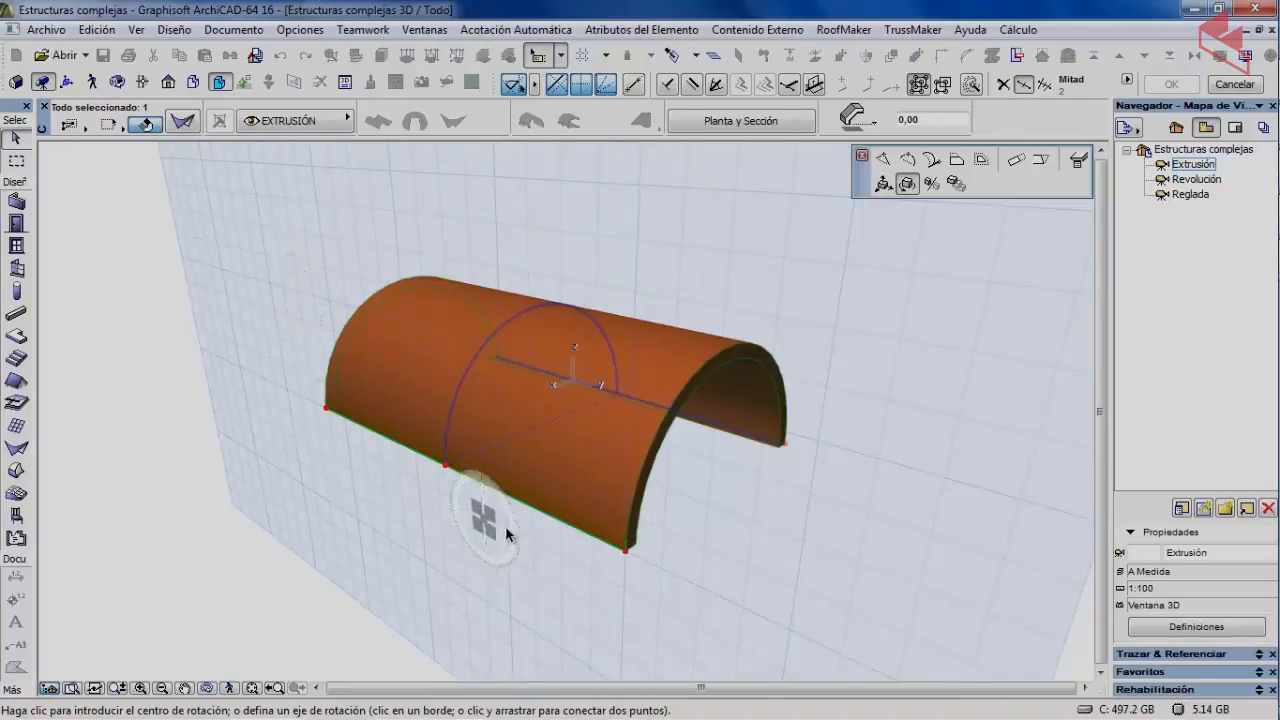
- Try to rotate the shell -90° about its front base node, from the rear base node to upright, and undo the rotation
left_click(625, 550)
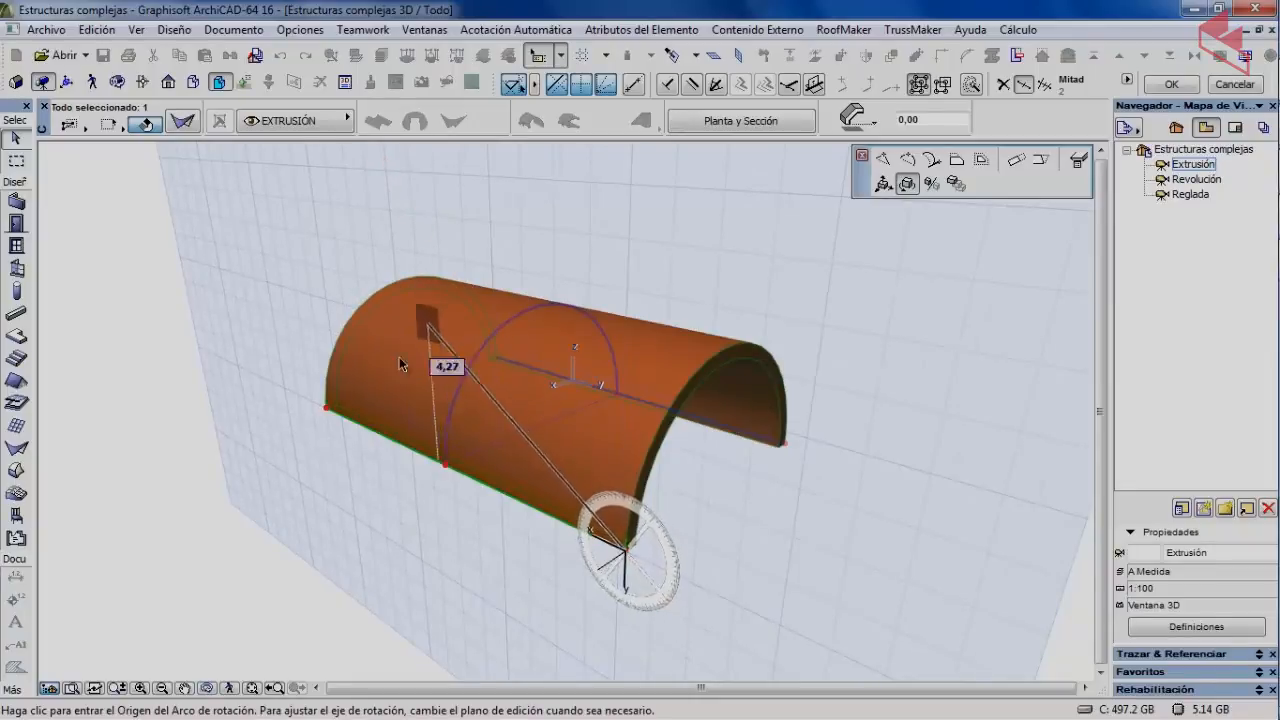
left_click(326, 409)
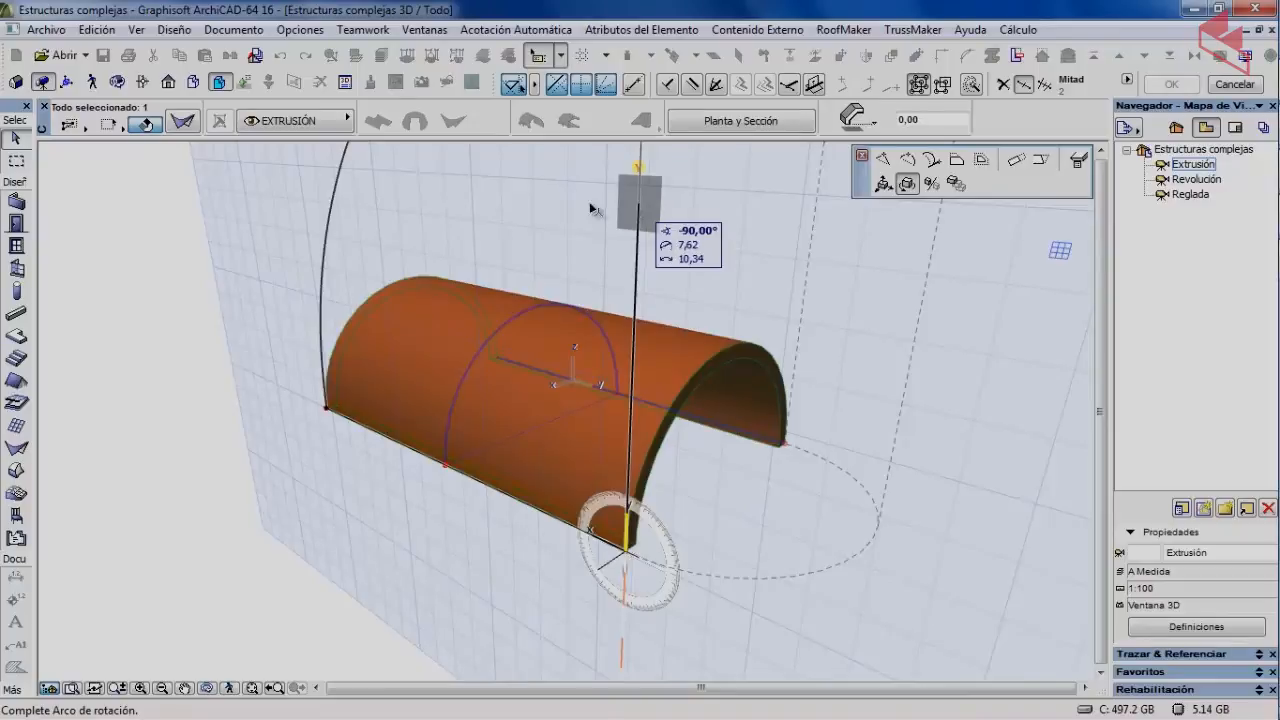
left_click(645, 195)
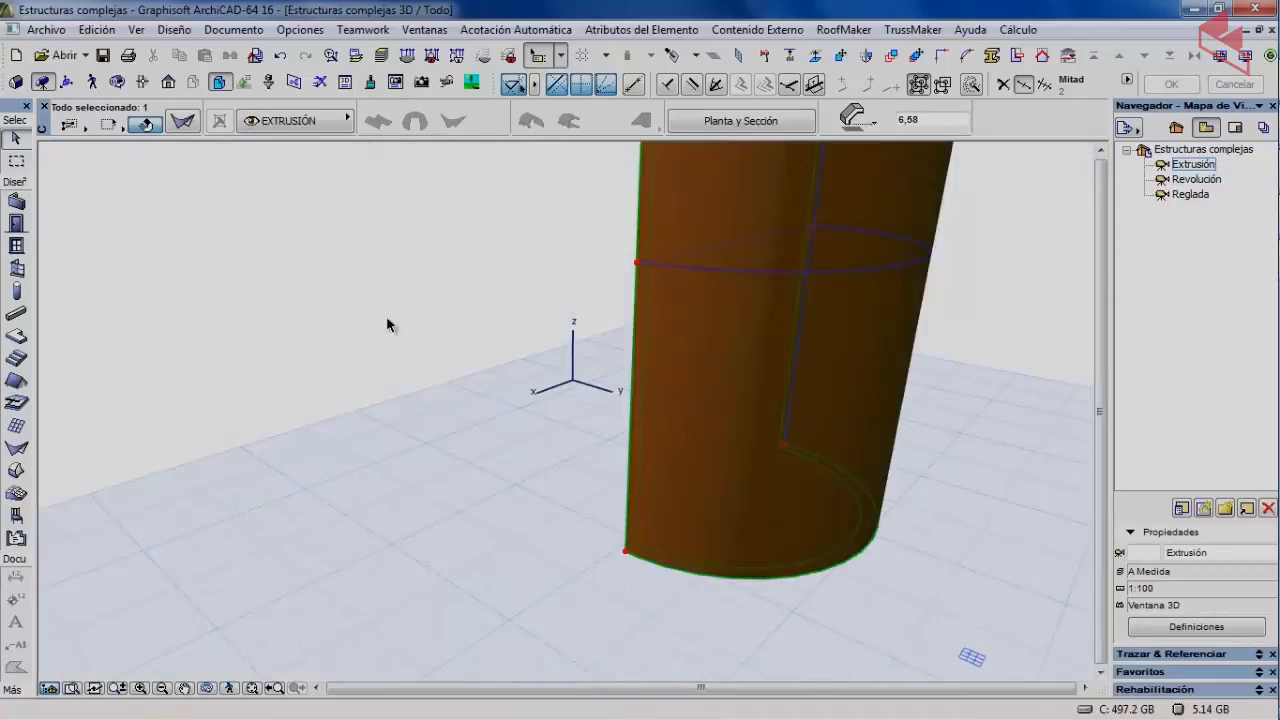
scroll(372, 320, "down", 4)
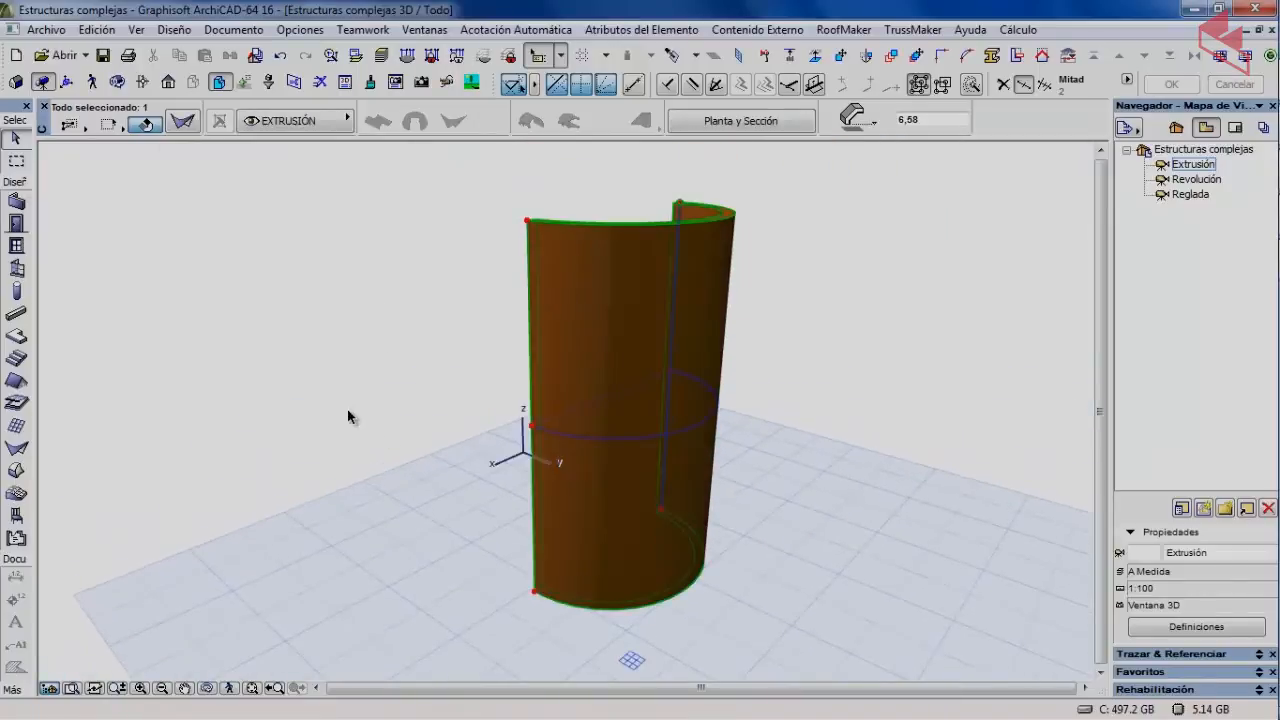
left_click(312, 370)
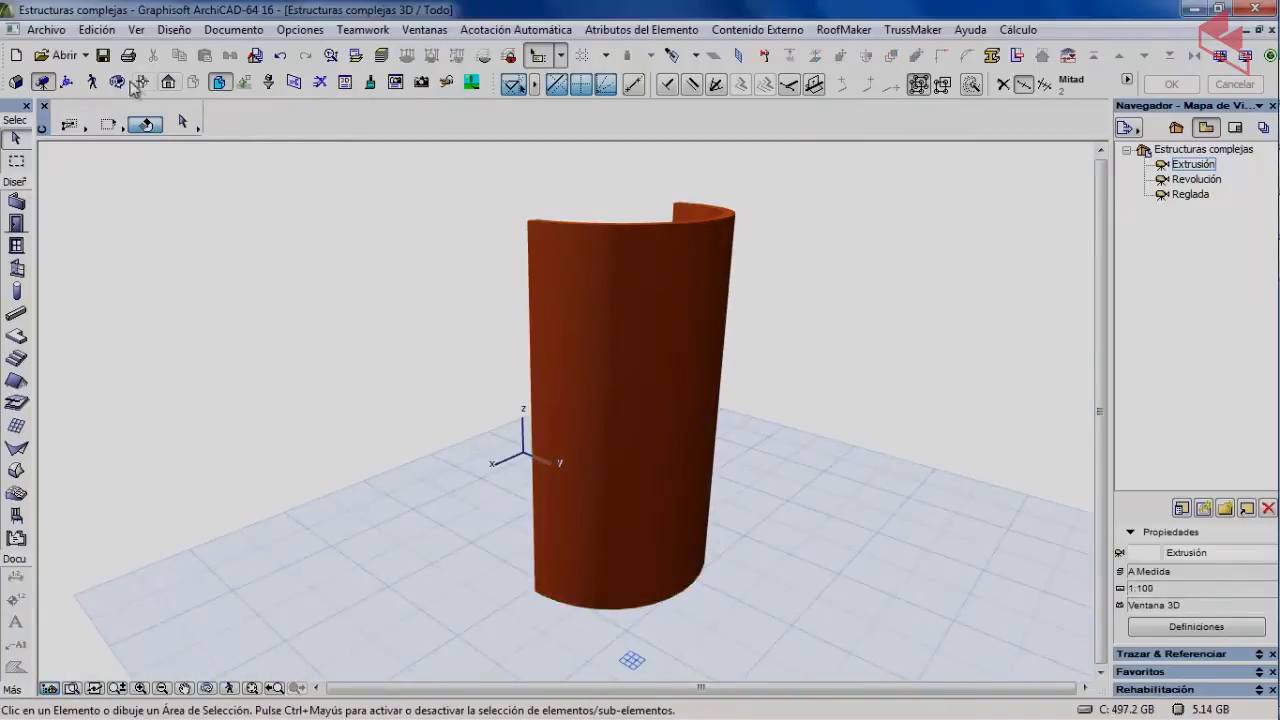
middle_click_drag(391, 440, 294, 426, "shift")
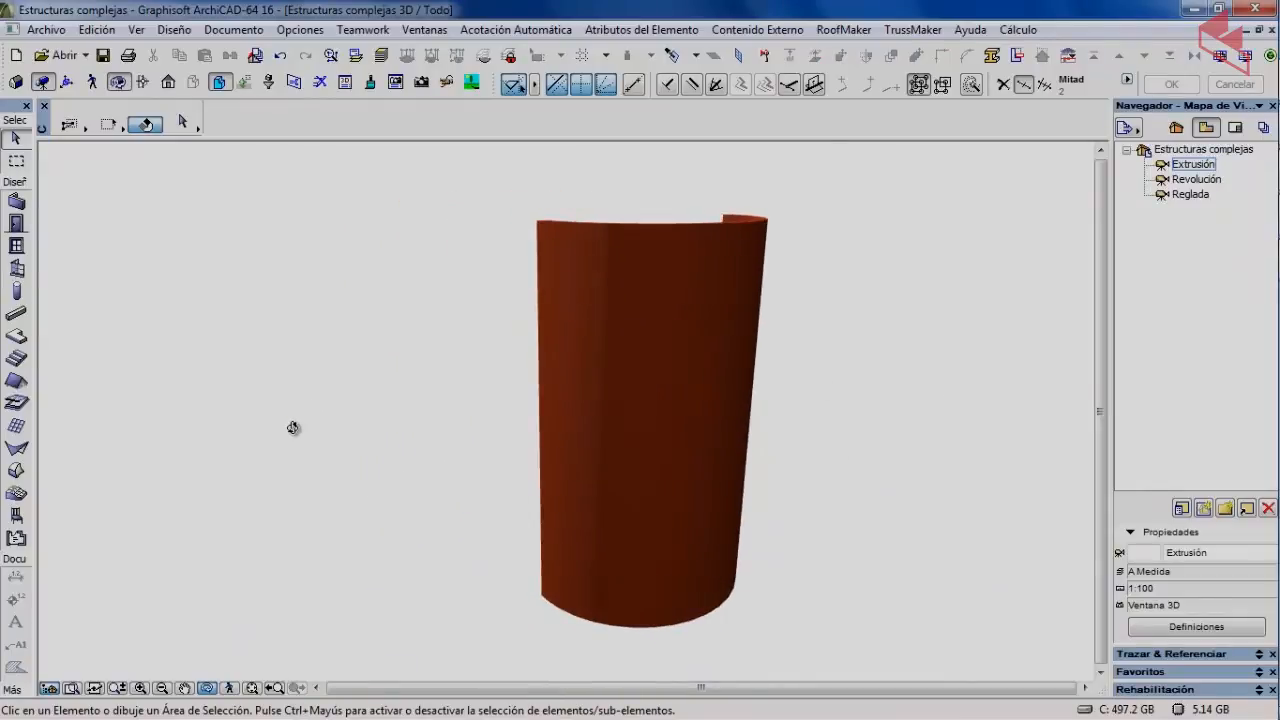
middle_click_drag(286, 368, 277, 364, "shift")
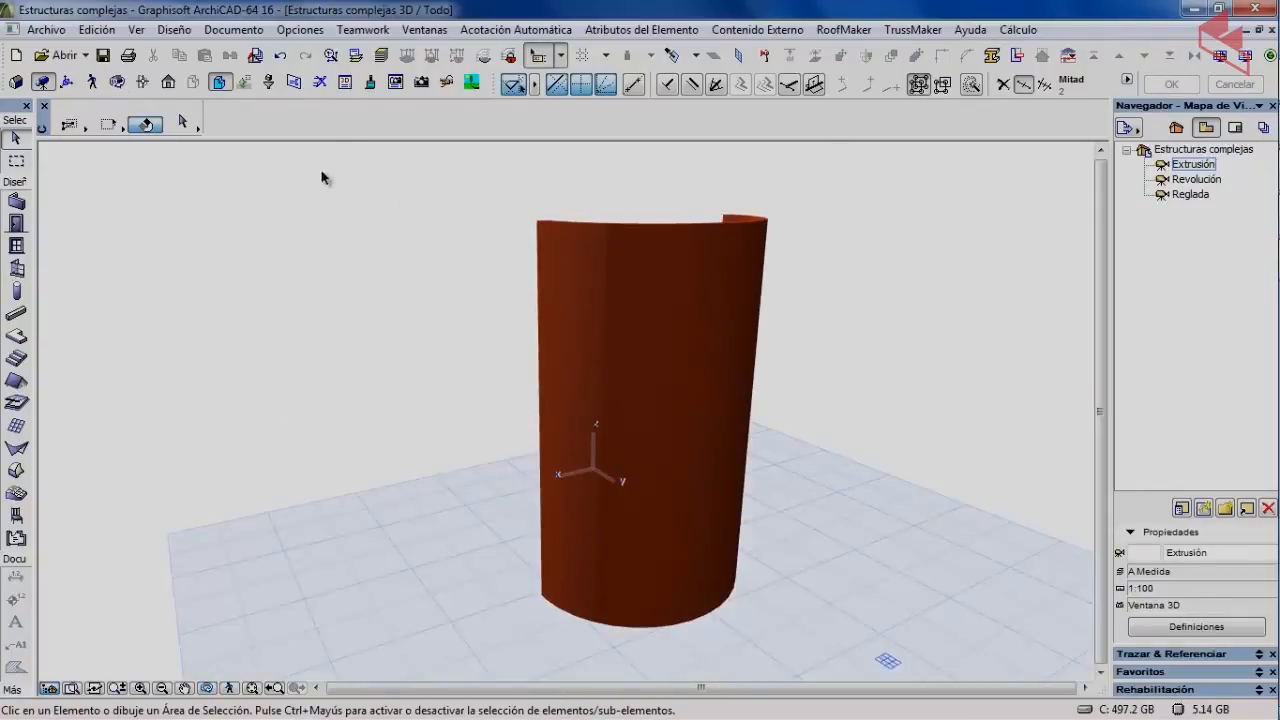
left_click(280, 55)
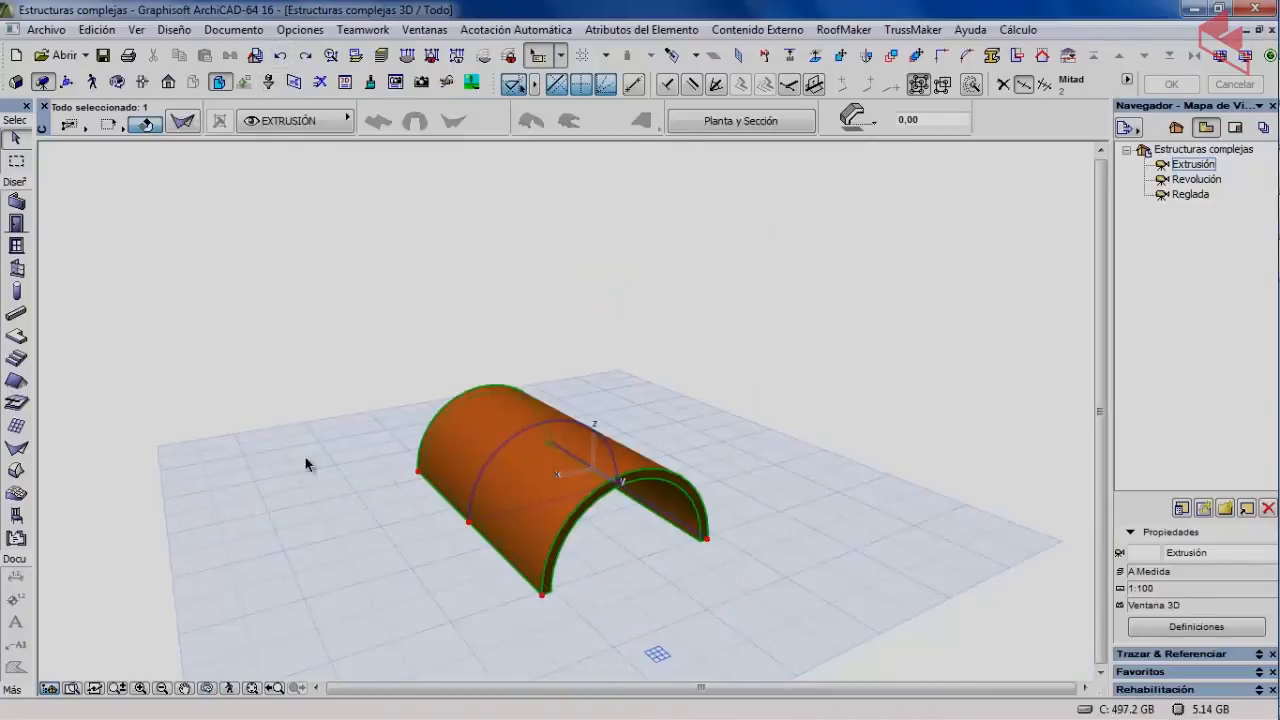
left_click(287, 373)
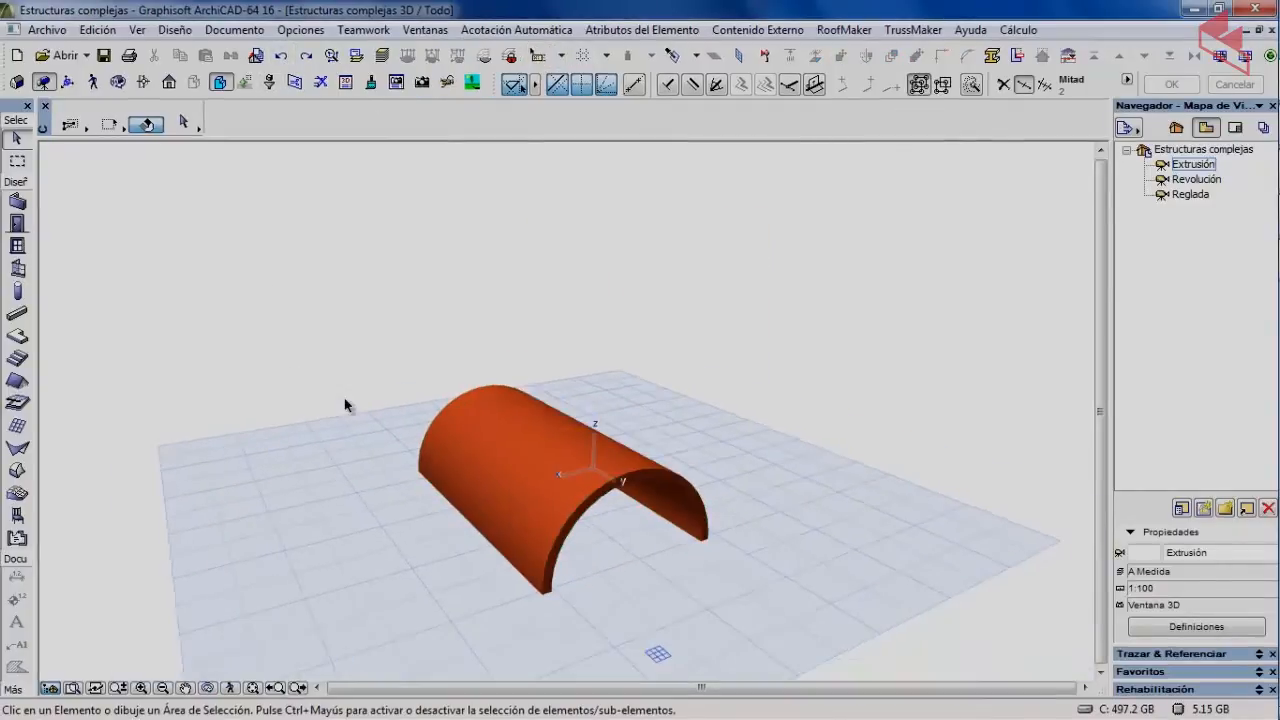
- Reselect the shell and set the side material to Pintura-15 in the custom edge settings of its front end arc
left_click(530, 453)
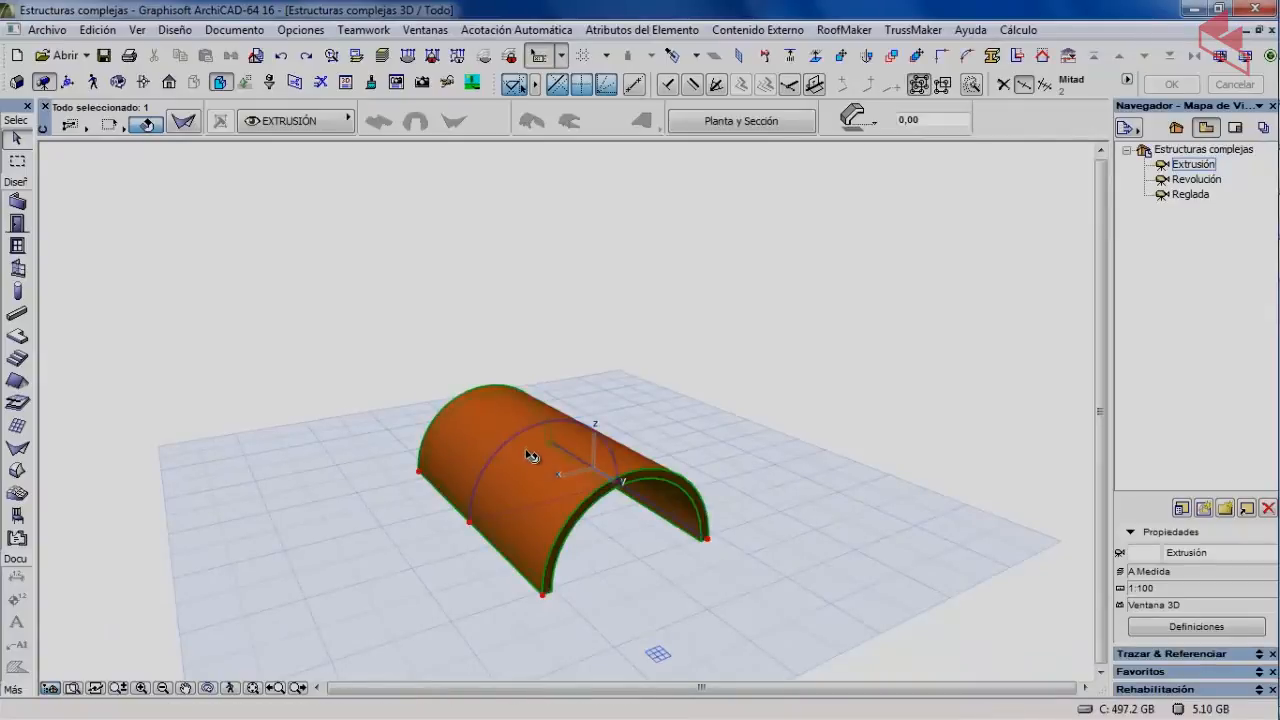
left_click(659, 473)
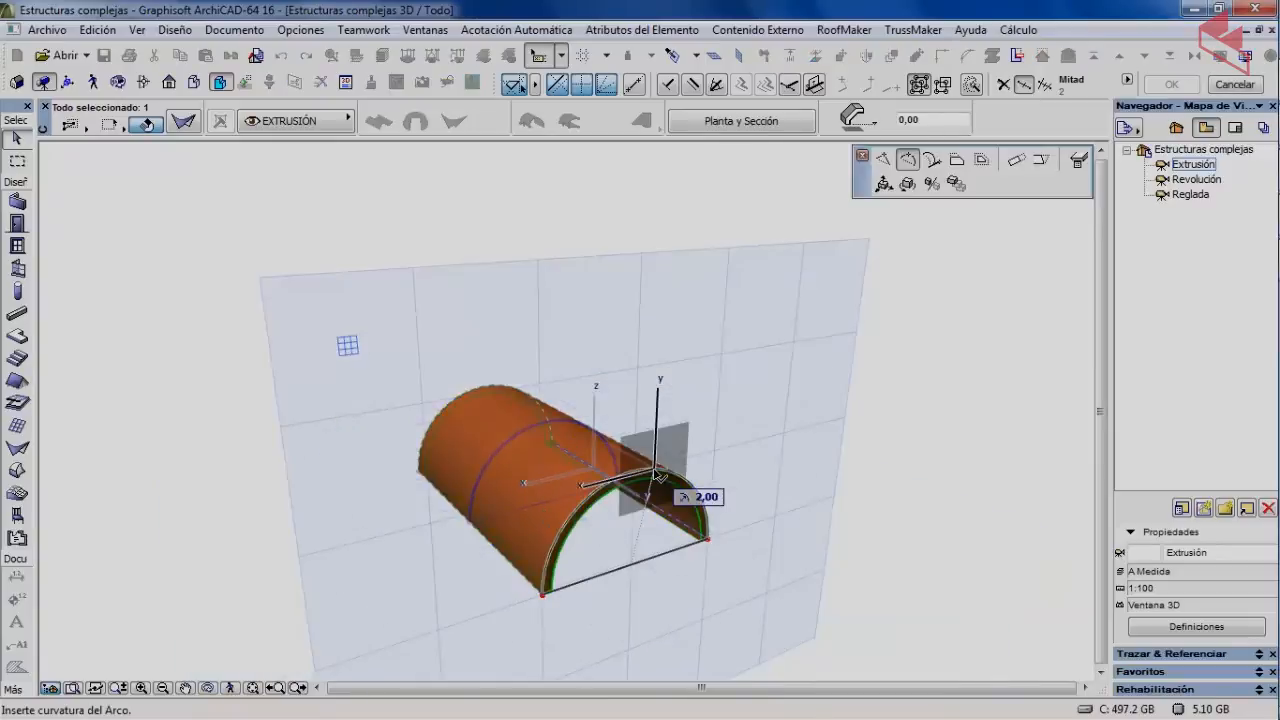
left_click(1079, 162)
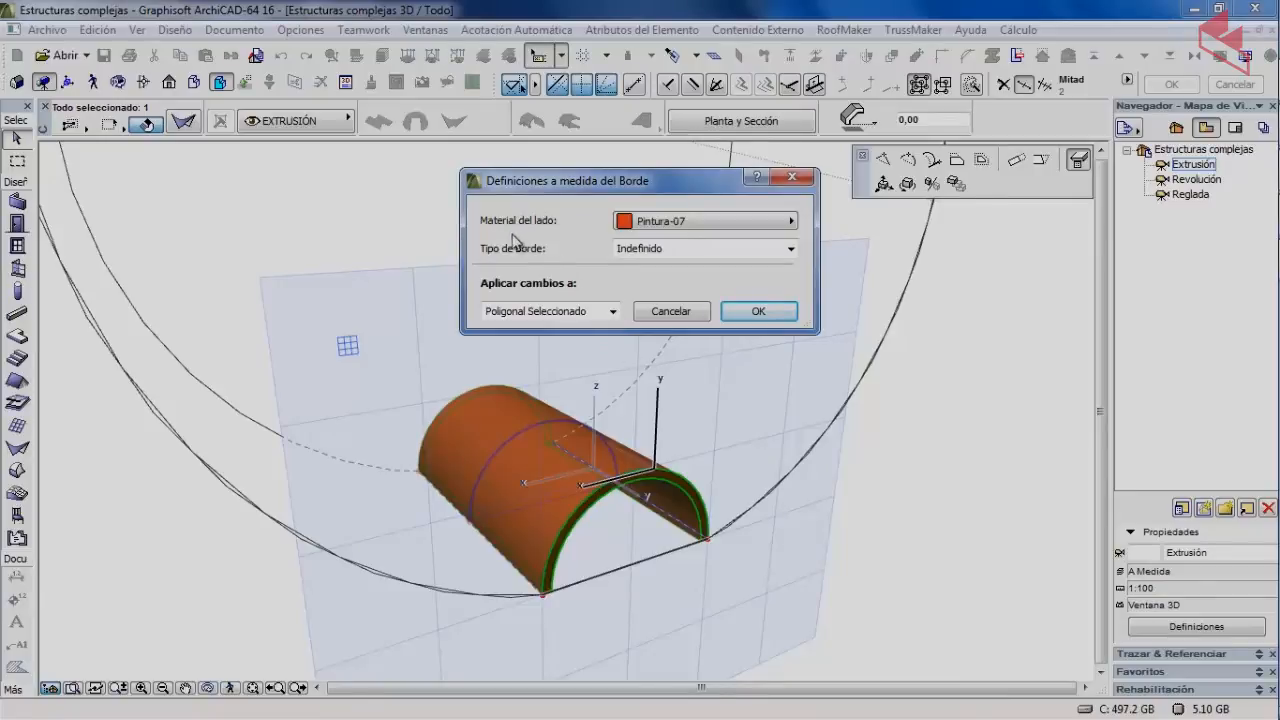
left_click(690, 220)
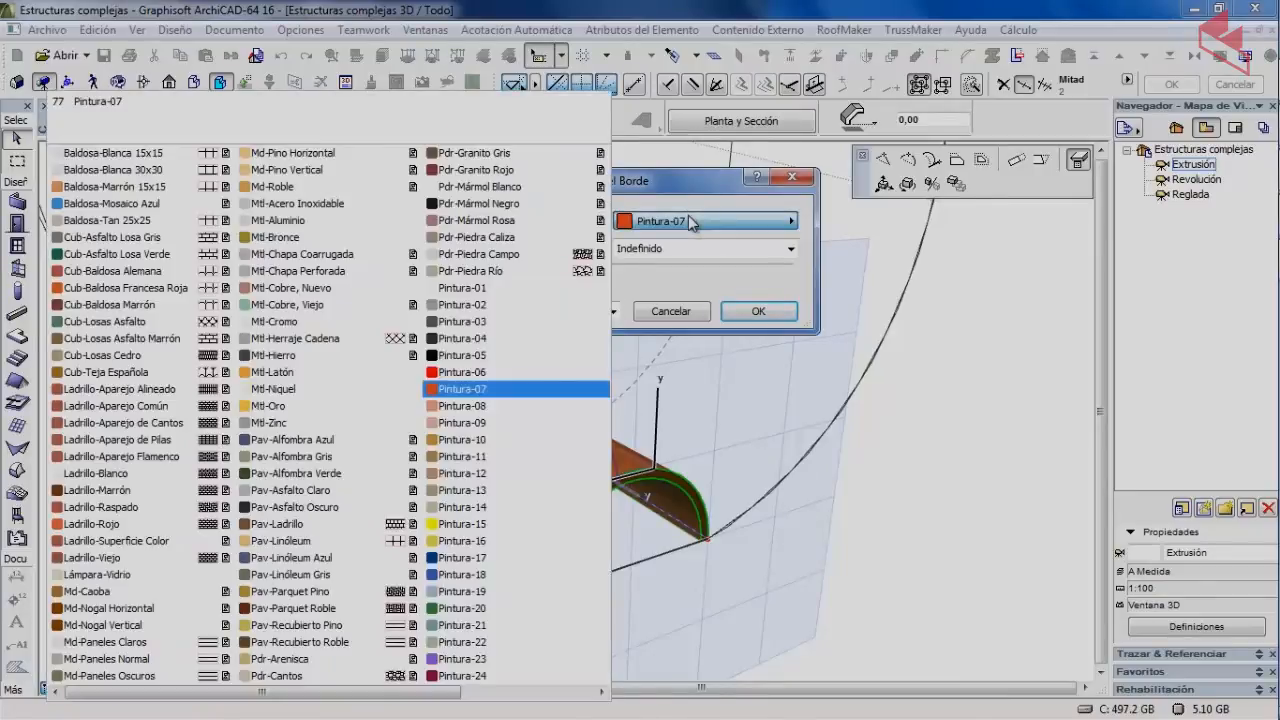
left_click(476, 525)
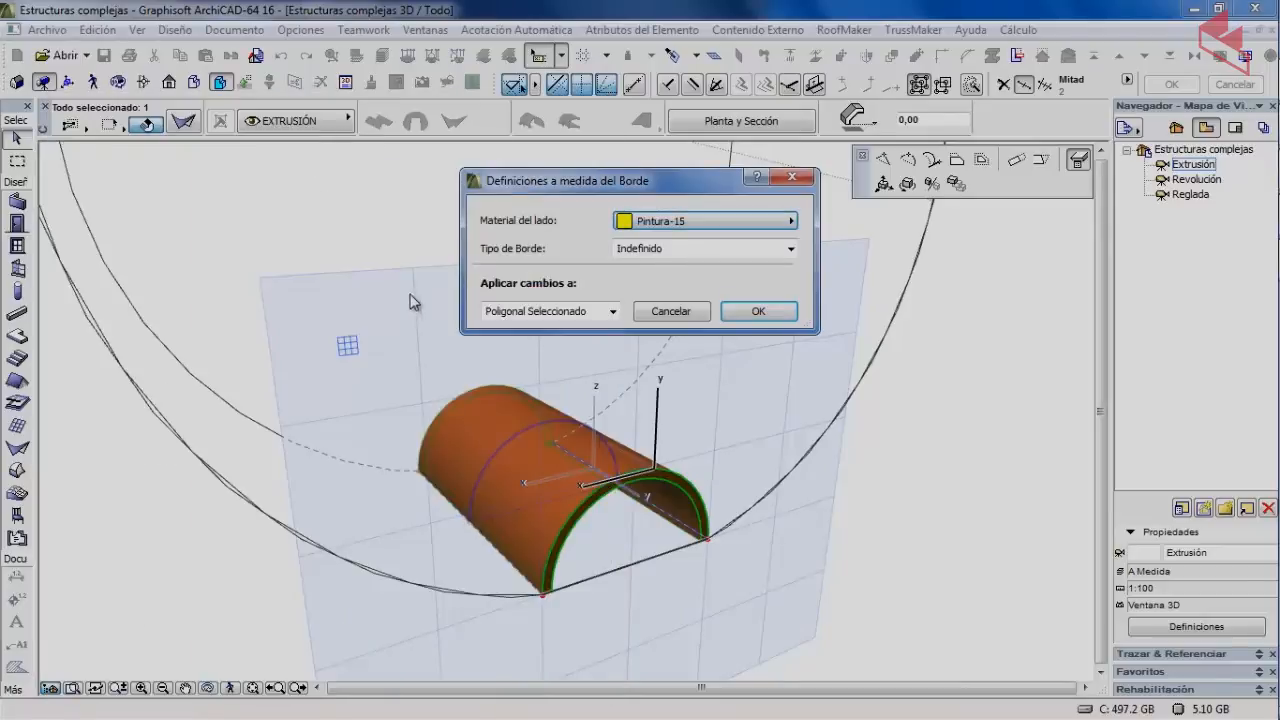
- Look through the edge types, keep Indefinido, and apply the custom edge settings to Todos los bordes
left_click(650, 250)
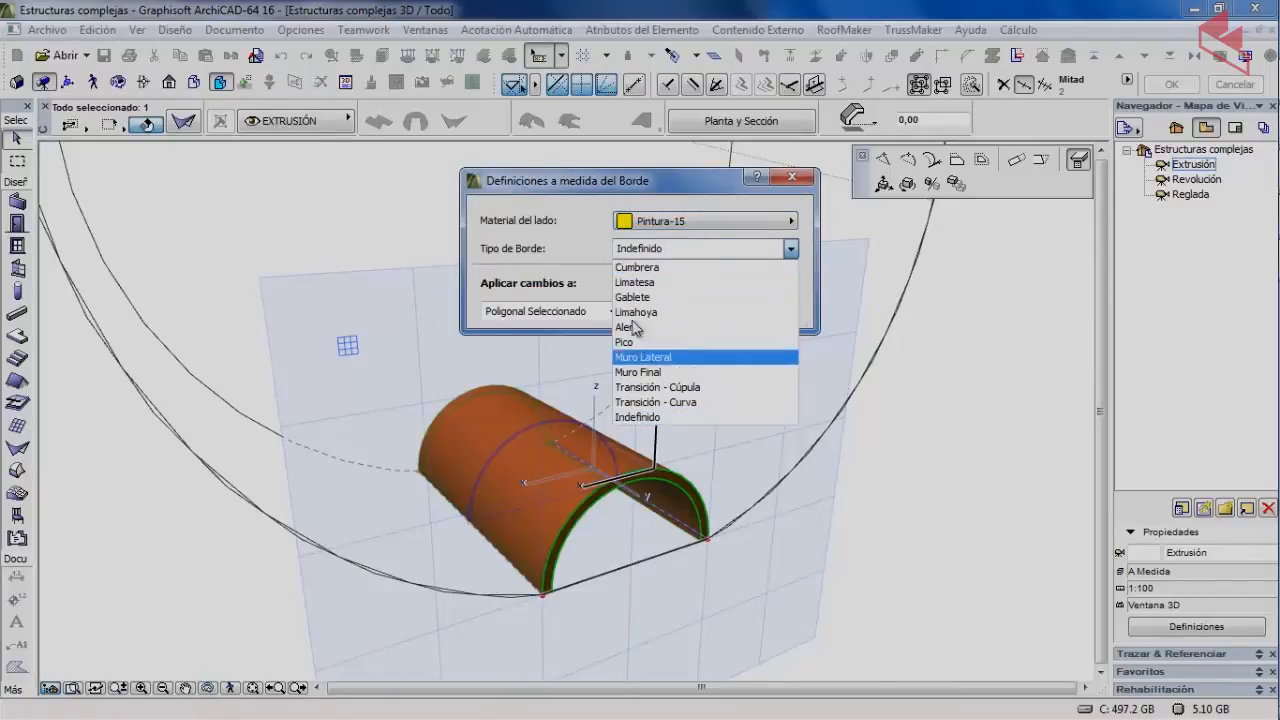
left_click(527, 320)
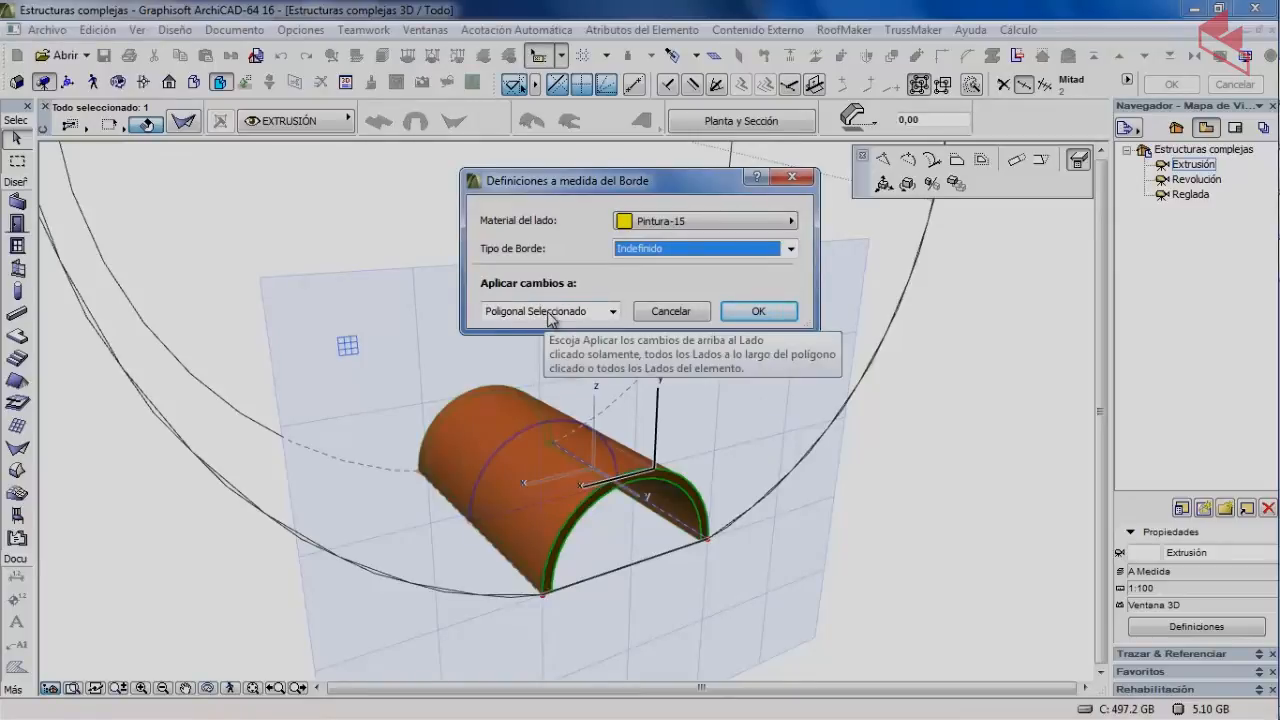
left_click(549, 312)
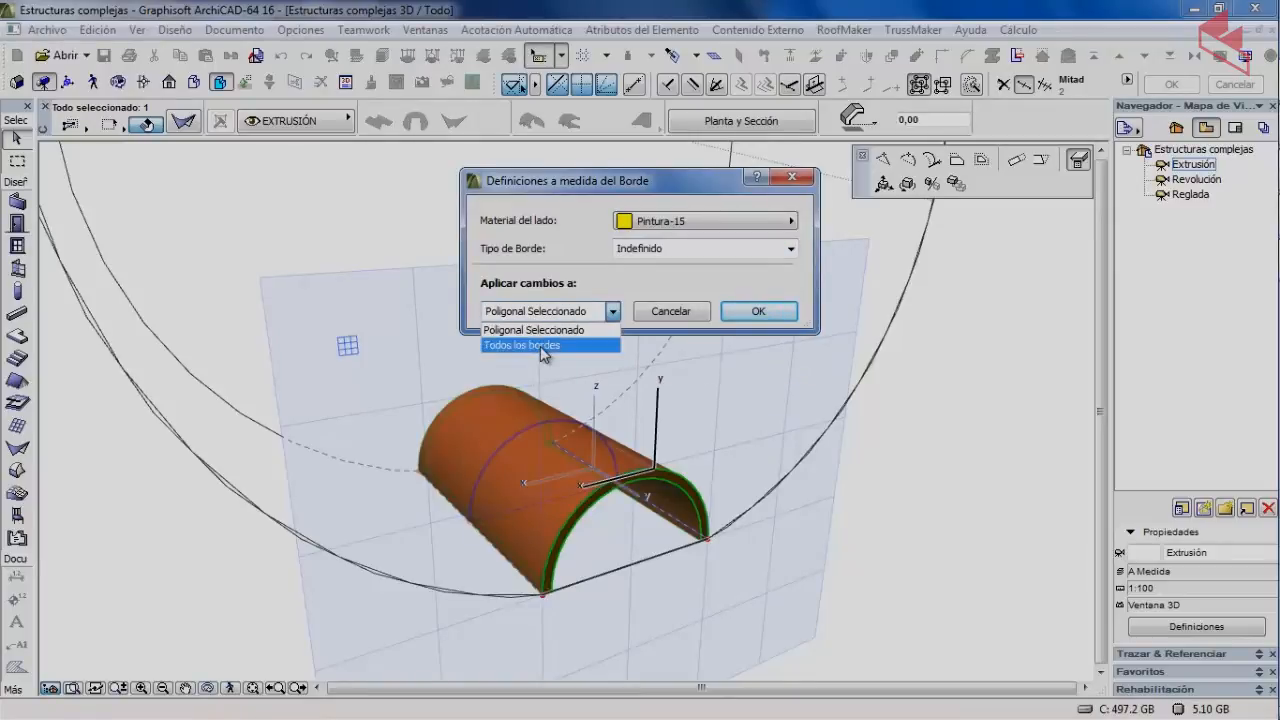
left_click(540, 346)
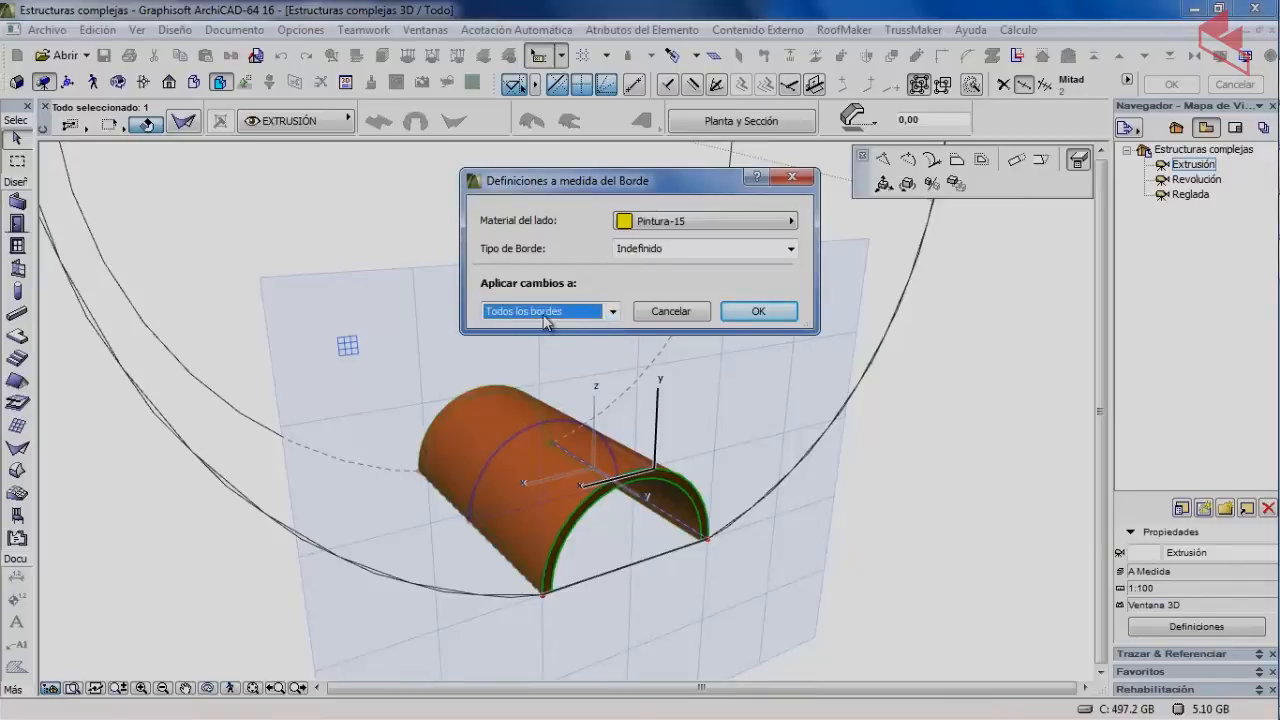
left_click(768, 311)
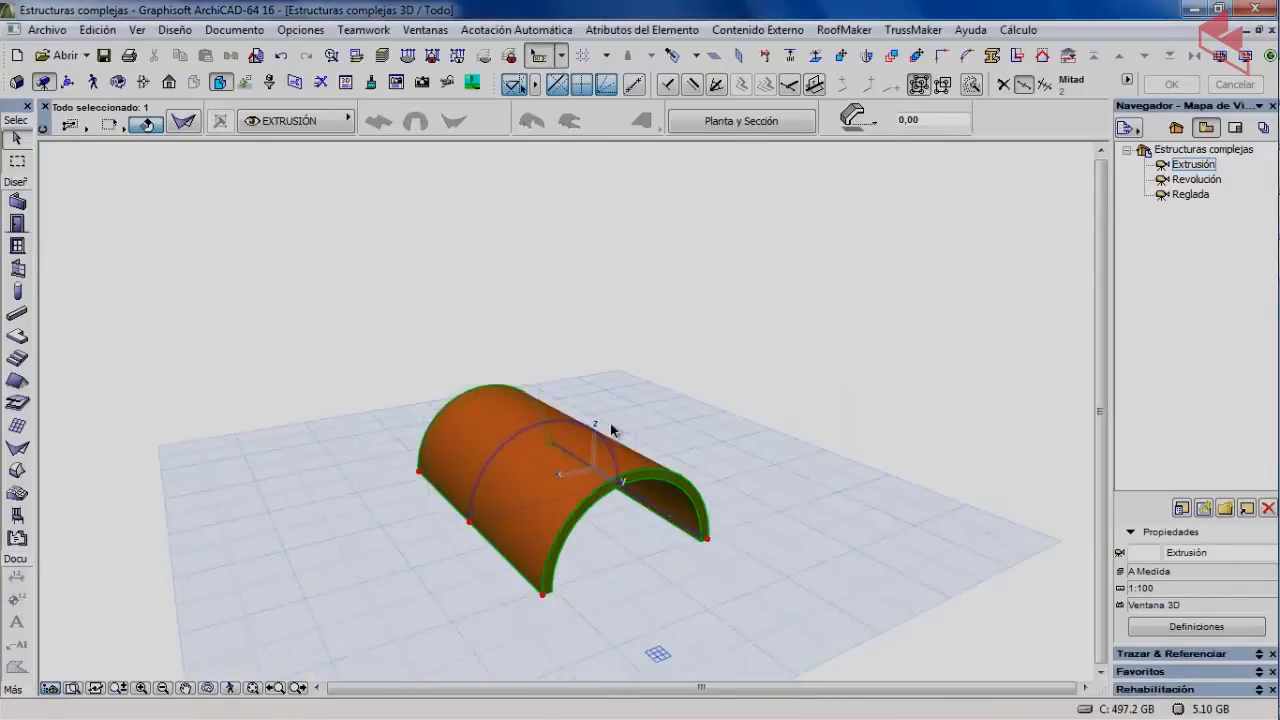
left_click(119, 84)
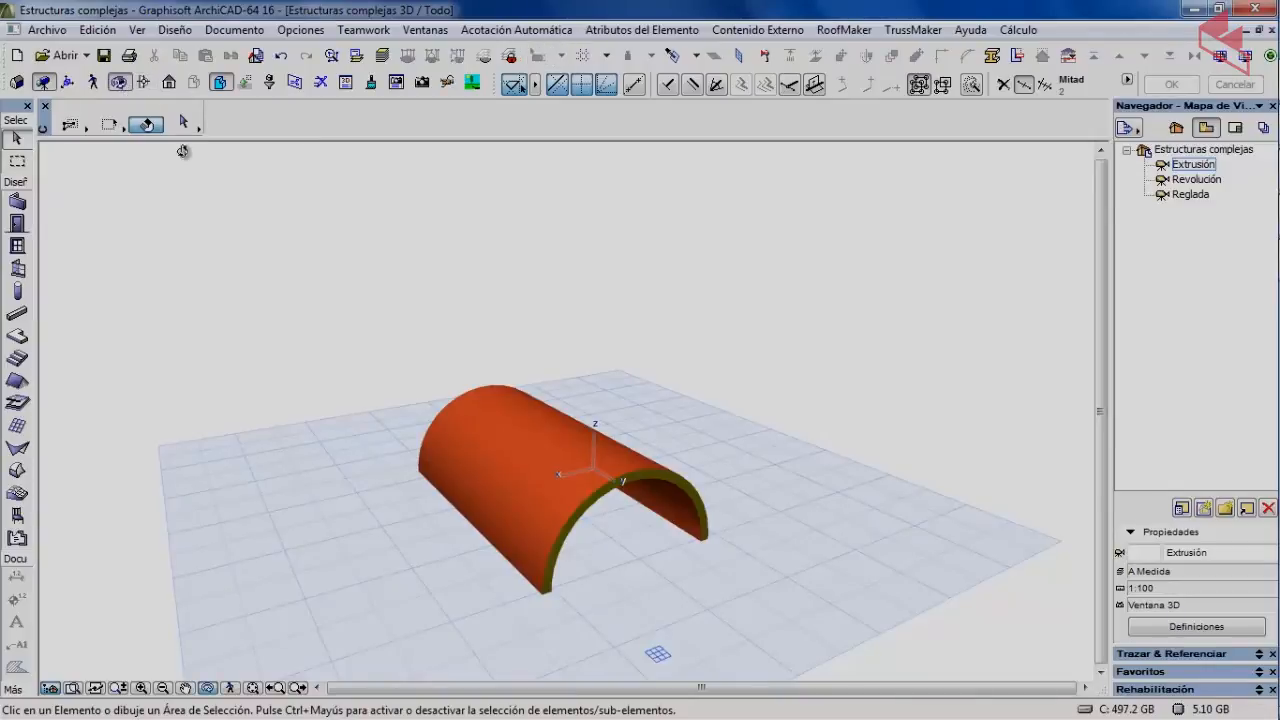
left_click_drag(480, 528, 503, 551)
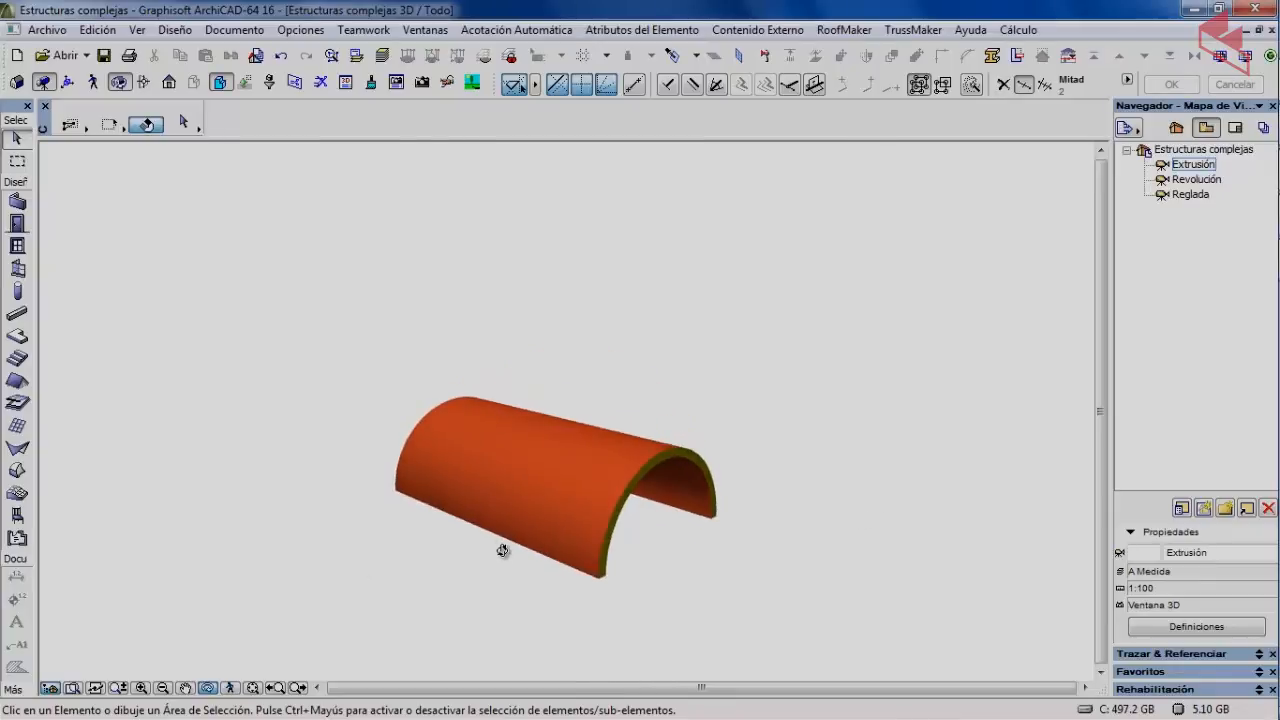
left_click_drag(492, 472, 495, 464)
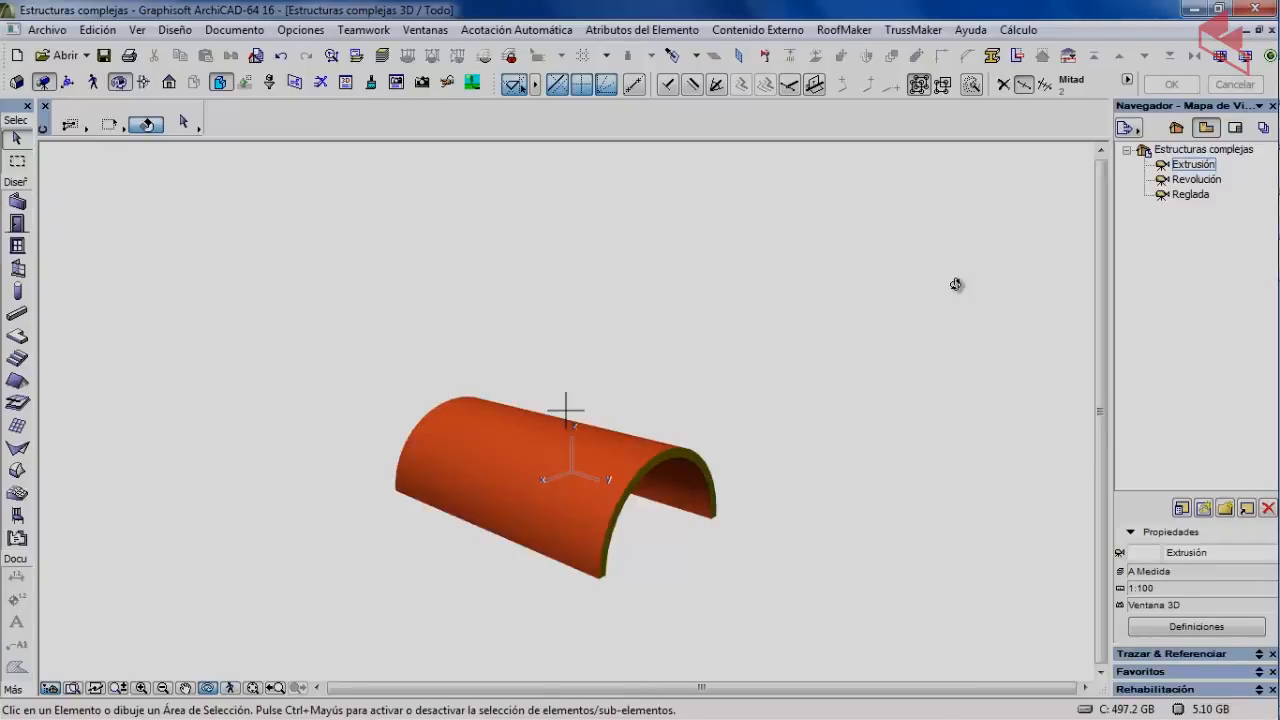
- Open the saved 3D view Revolución and select the revolved shell
left_click(1203, 180)
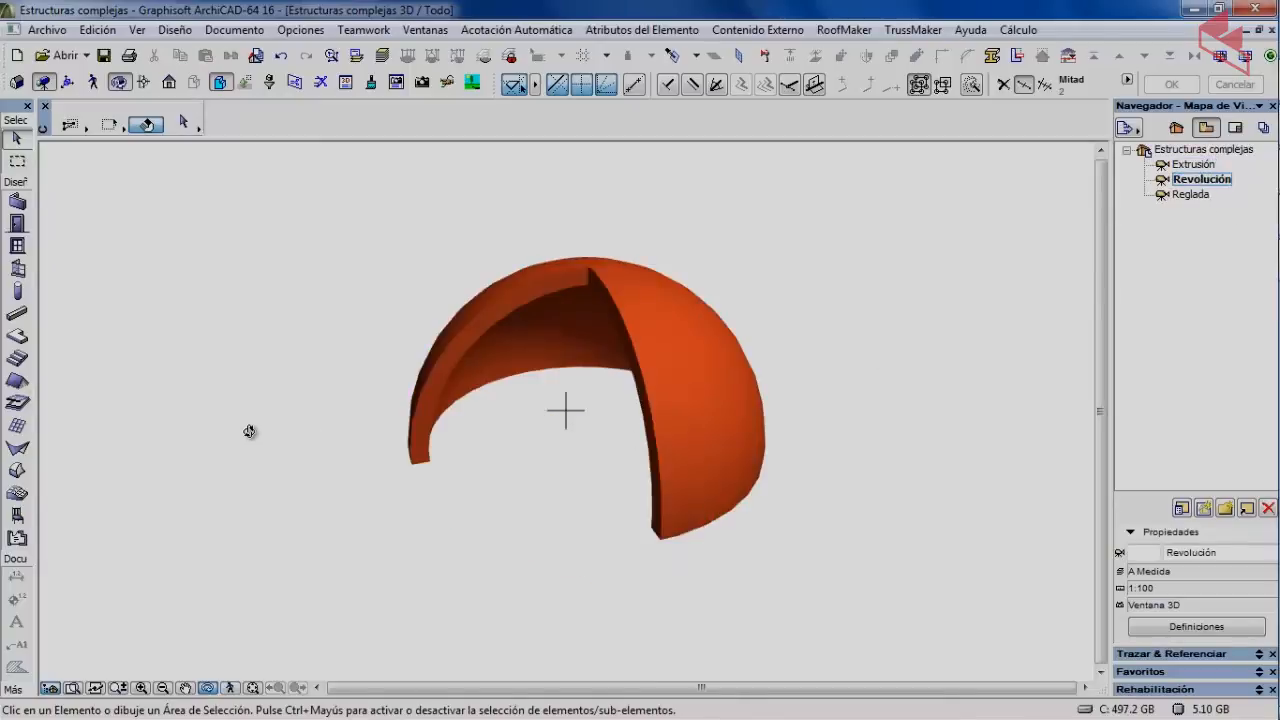
left_click(15, 140)
left_click(629, 300)
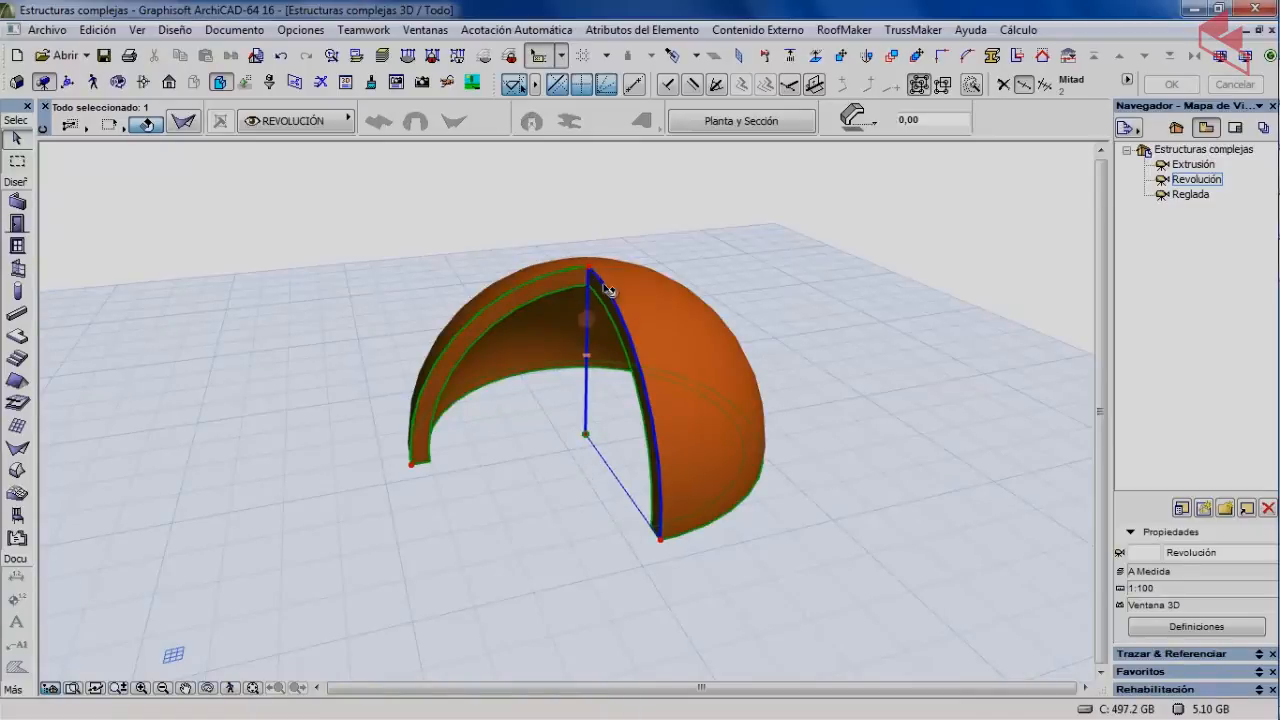
- Try a 60° distortion angle on the revolved shell from the top node of its axis and undo it
left_click(118, 81)
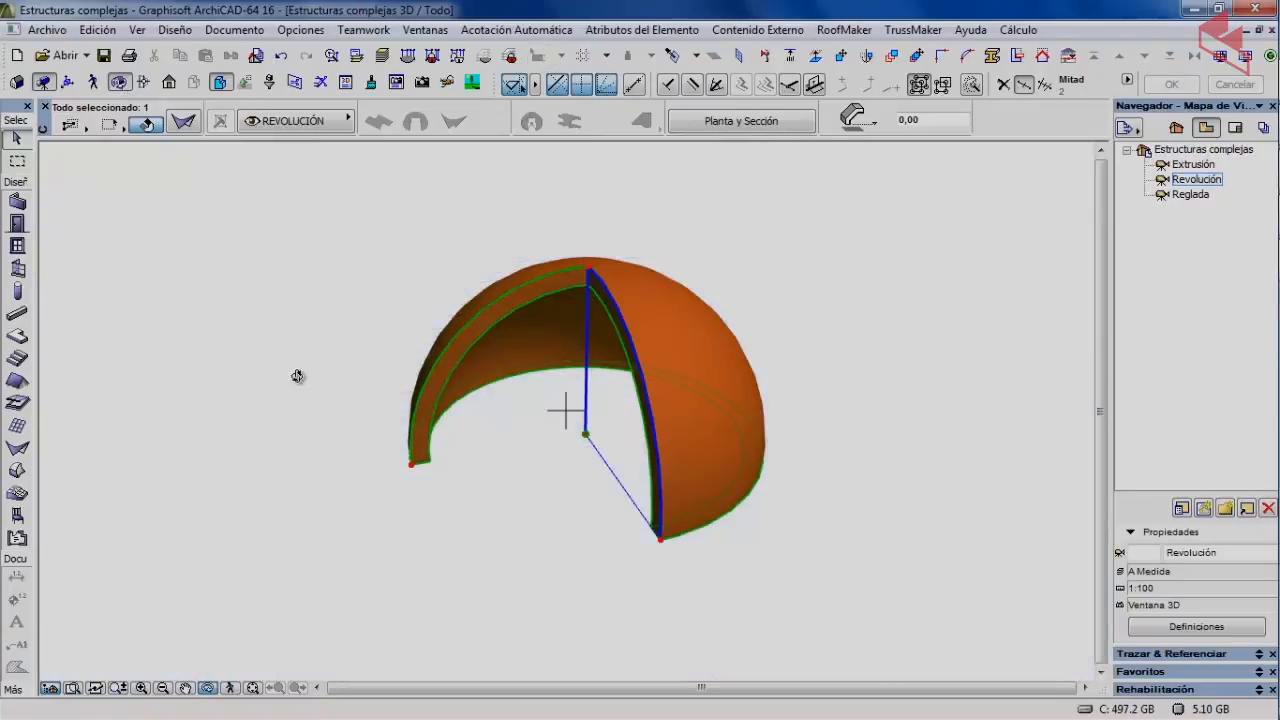
left_click_drag(294, 374, 413, 383)
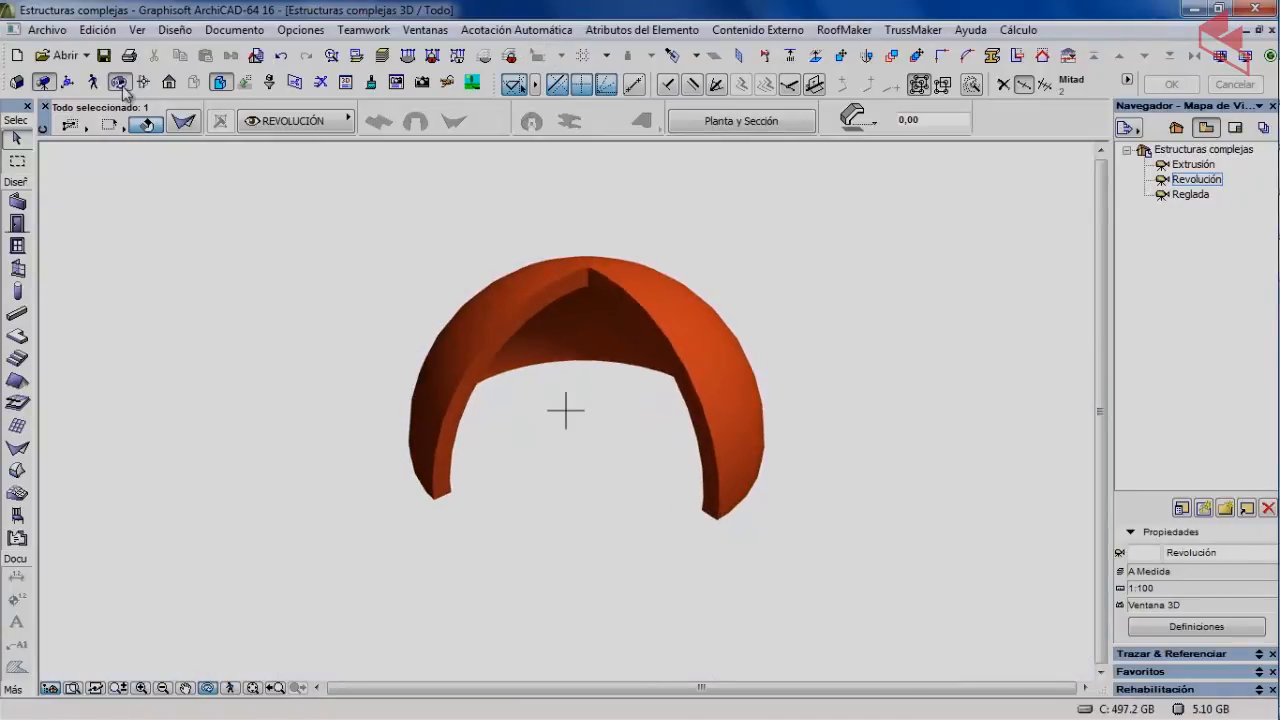
left_click(118, 81)
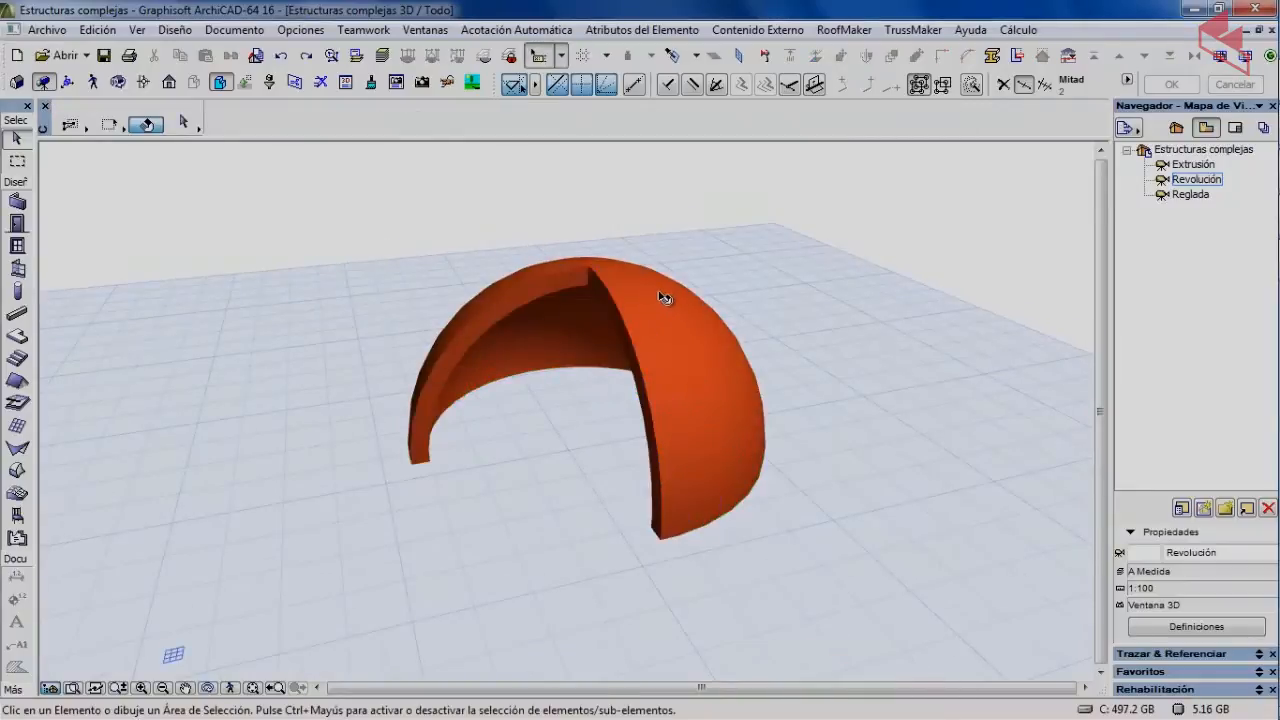
left_click(664, 297)
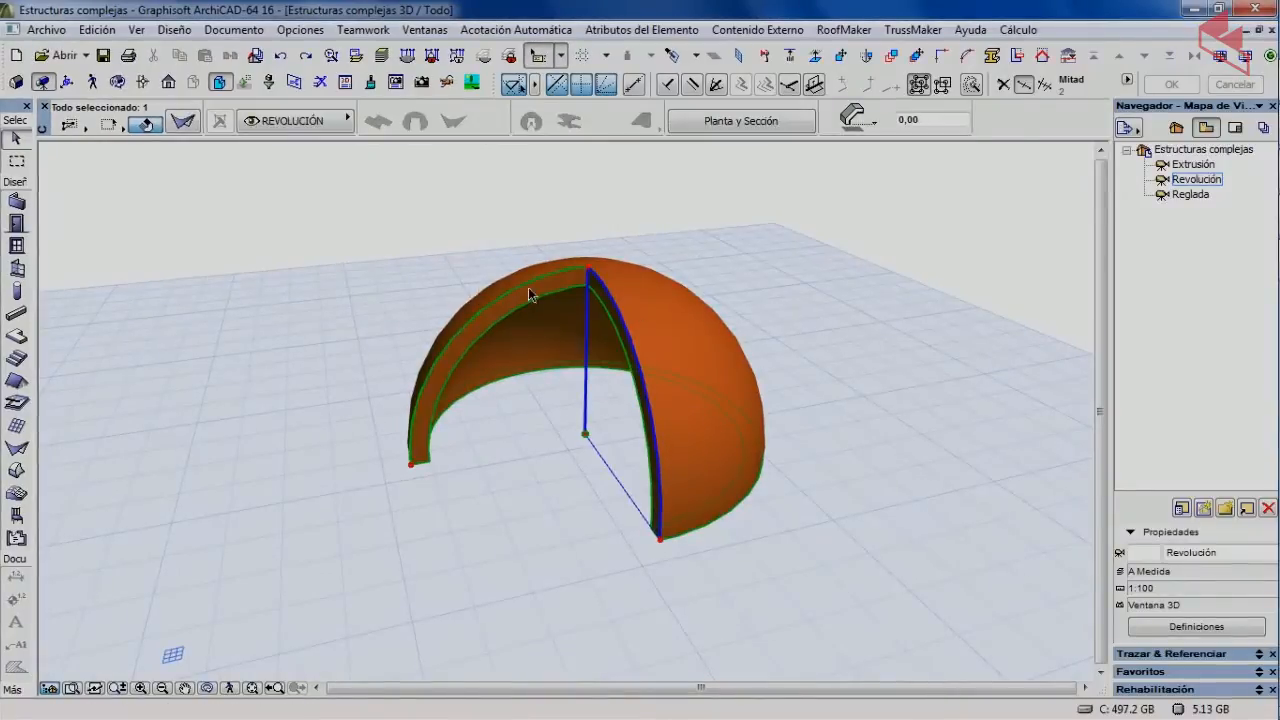
left_click(590, 272)
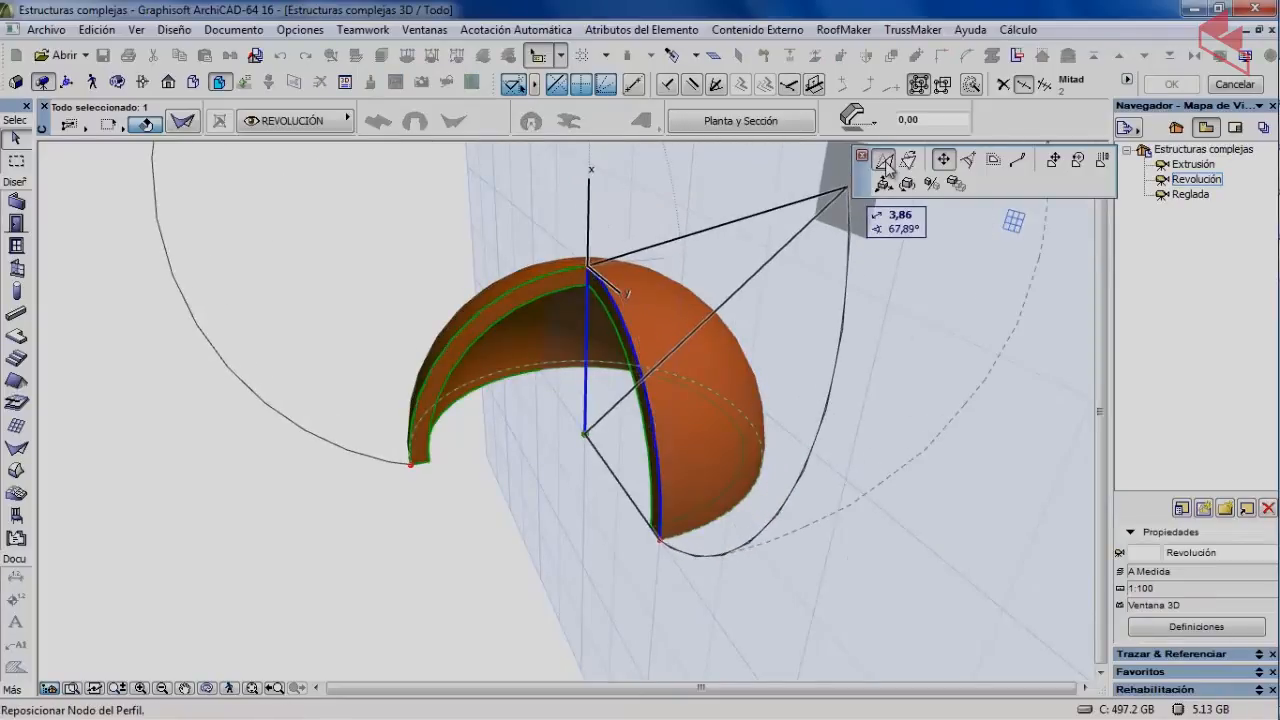
left_click(884, 163)
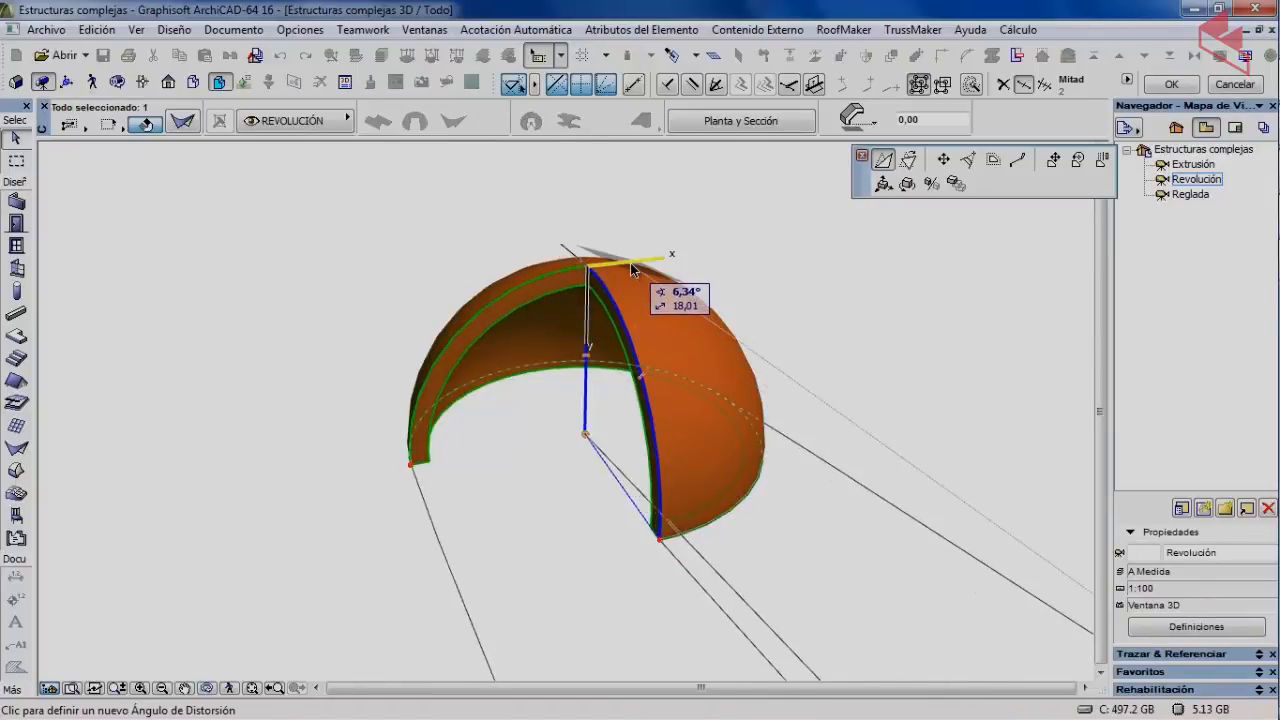
type("60")
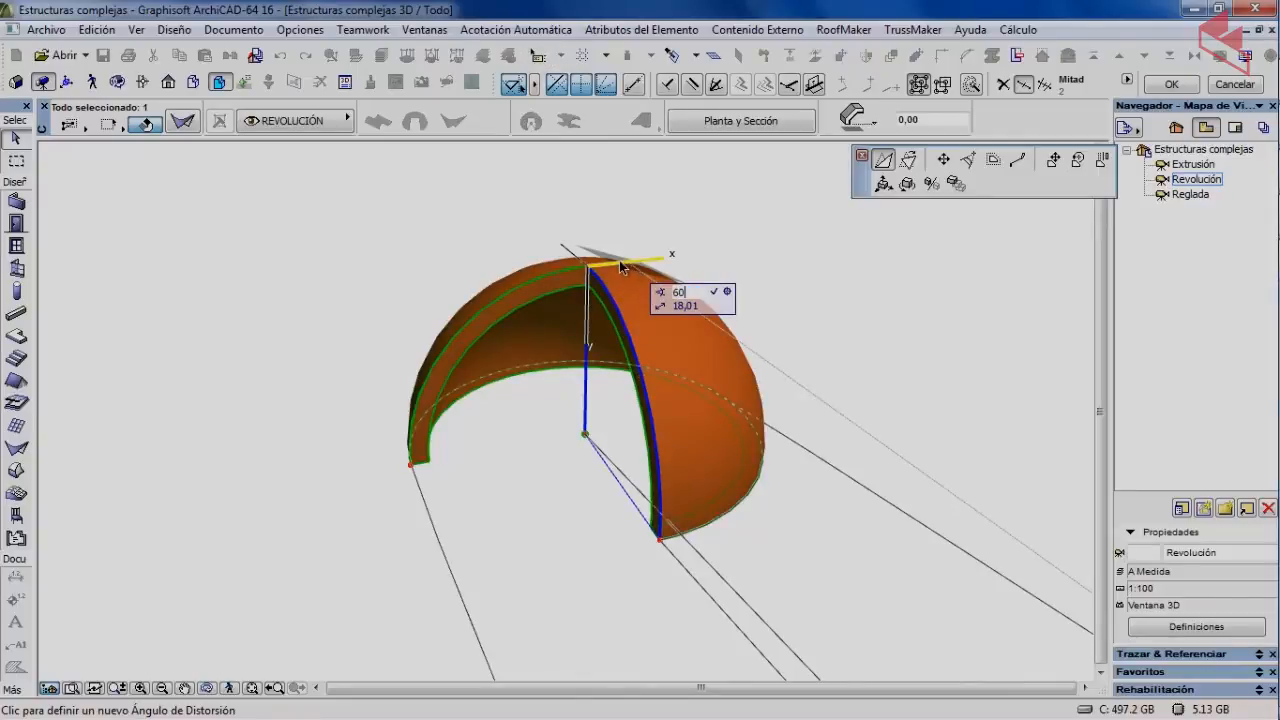
key("Return")
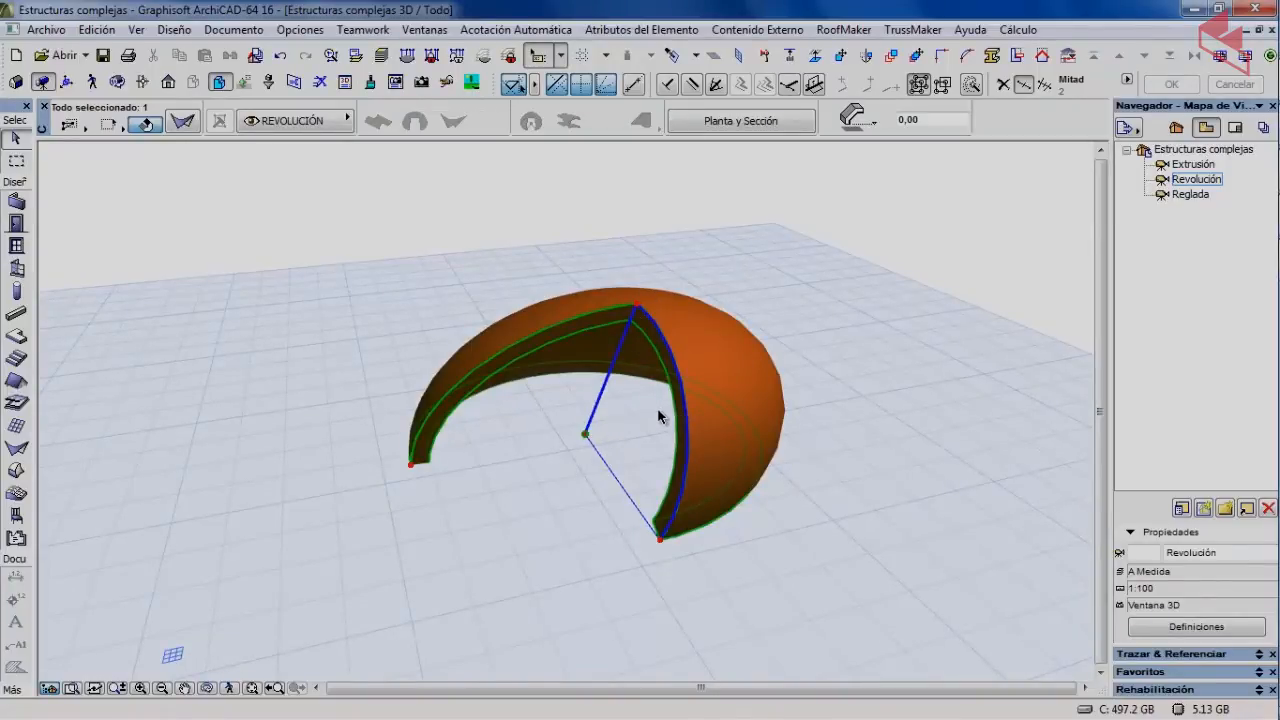
left_click(117, 81)
left_click_drag(528, 477, 673, 455)
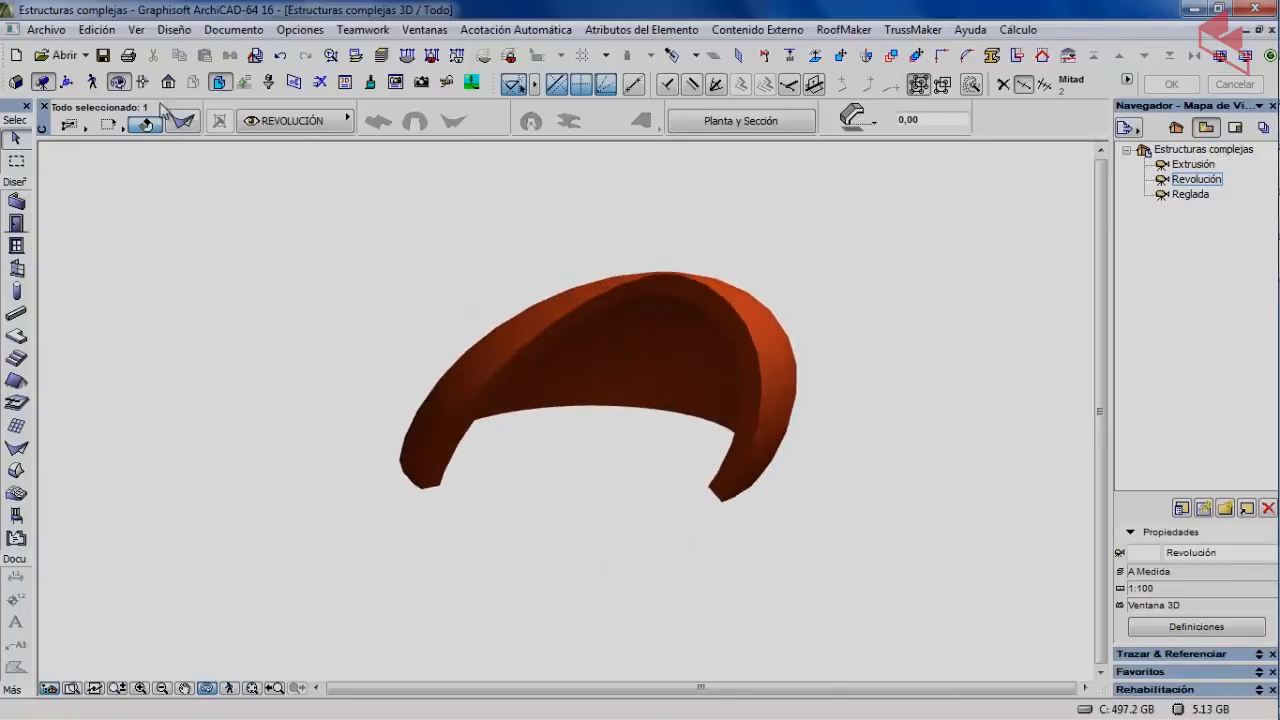
left_click(279, 57)
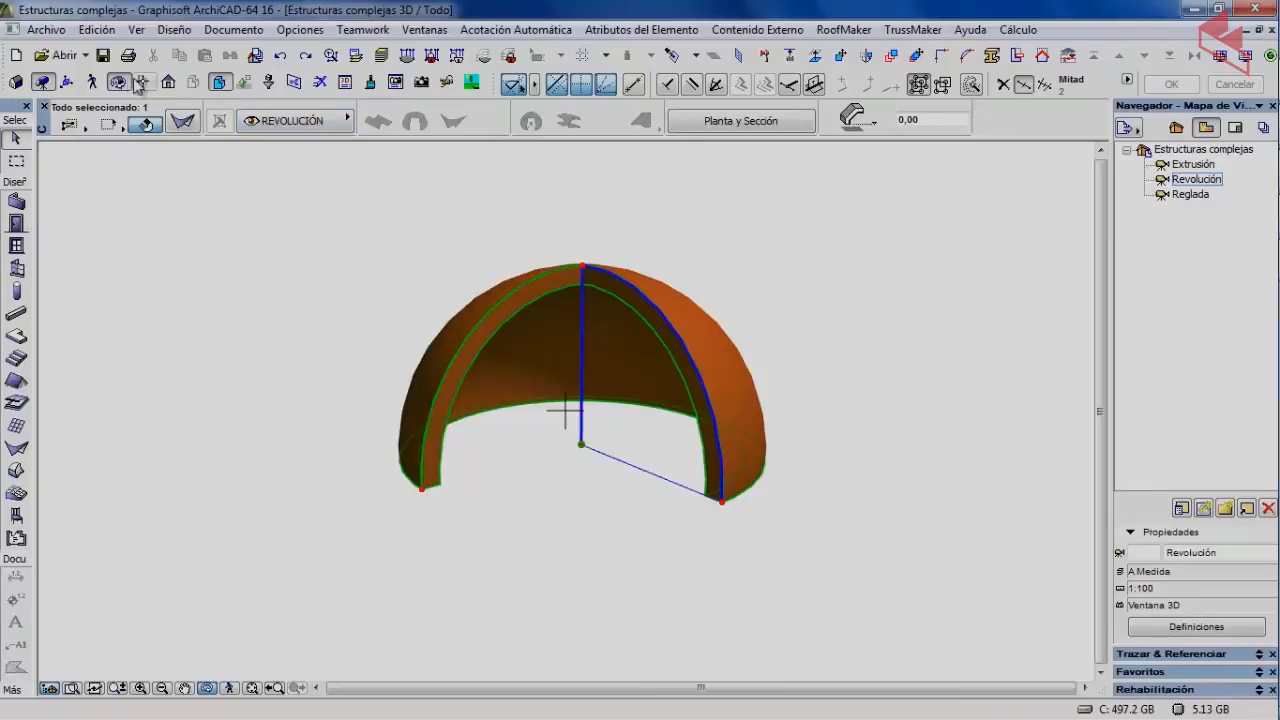
left_click(118, 83)
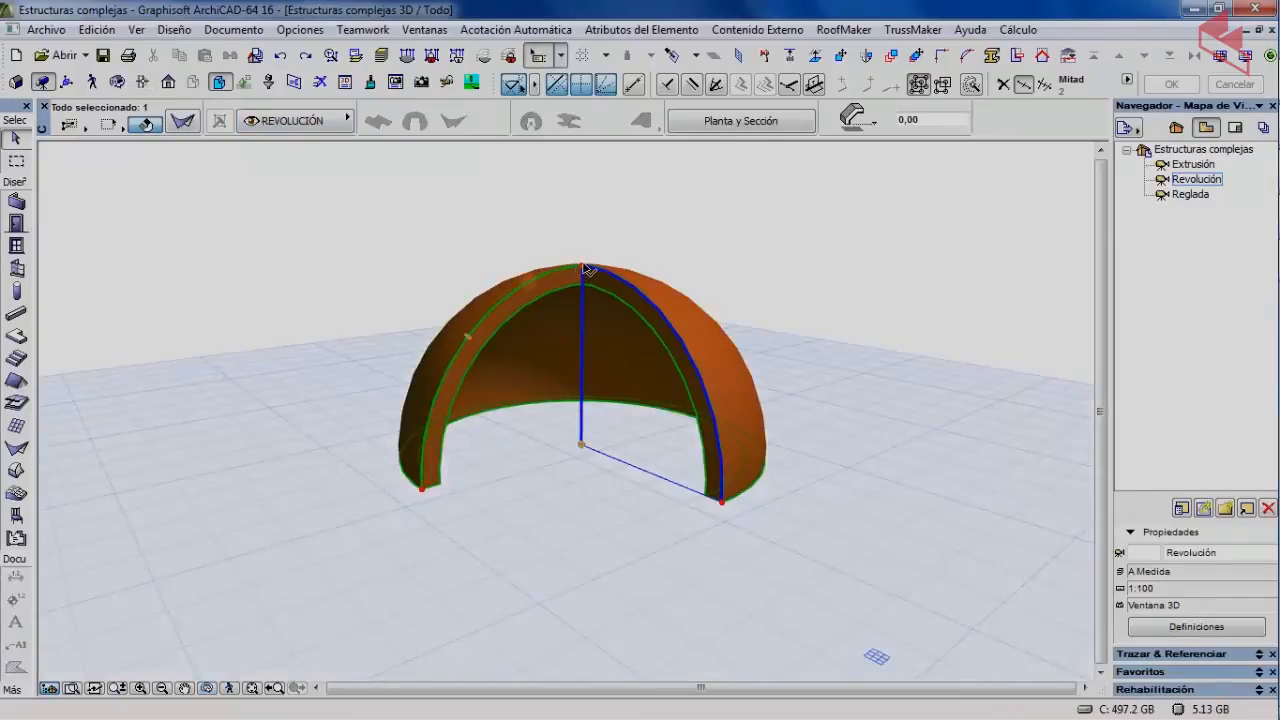
- Try to tilt the shell's rotation axis to an inclination angle of about 67° from its top node and undo it
left_click(588, 268)
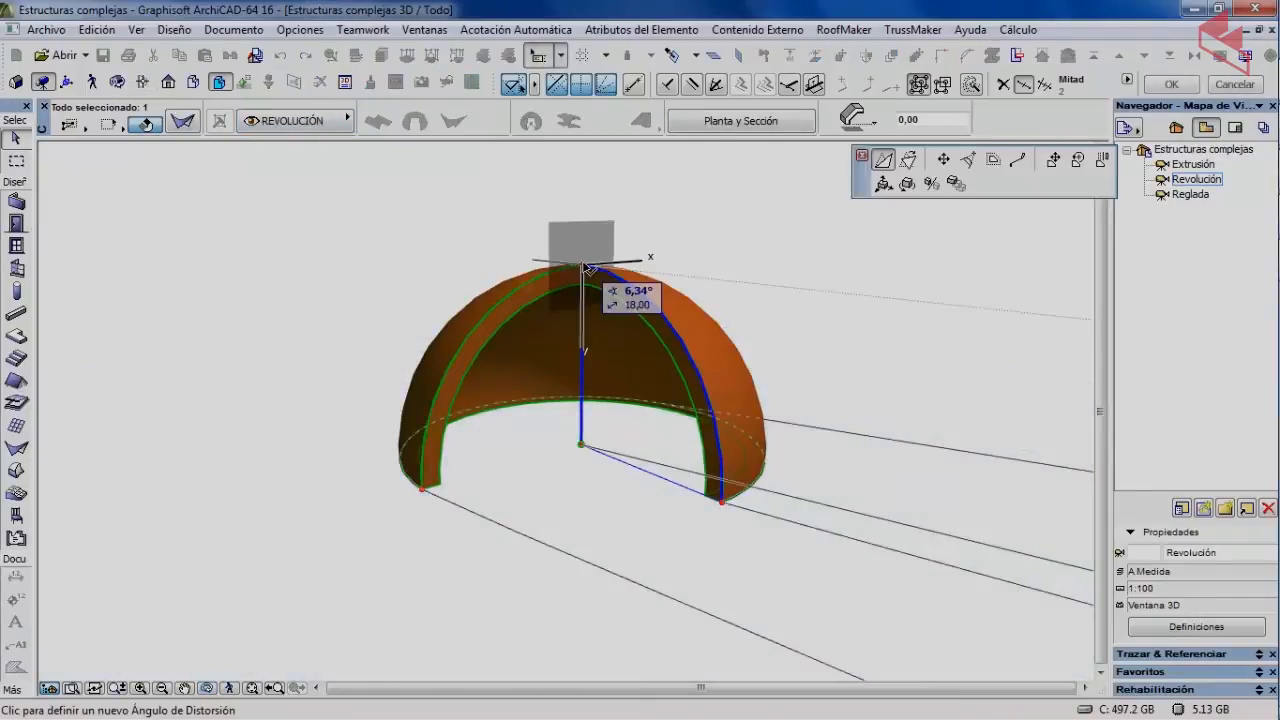
left_click(907, 164)
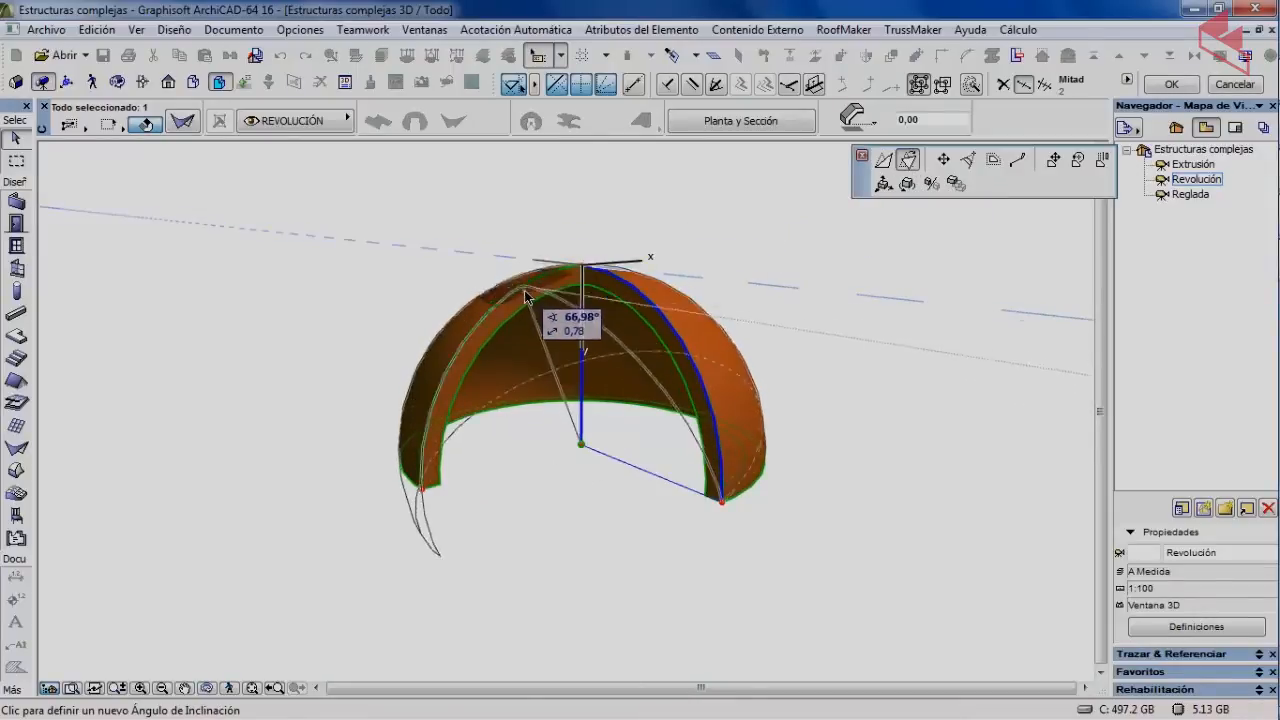
left_click(525, 291)
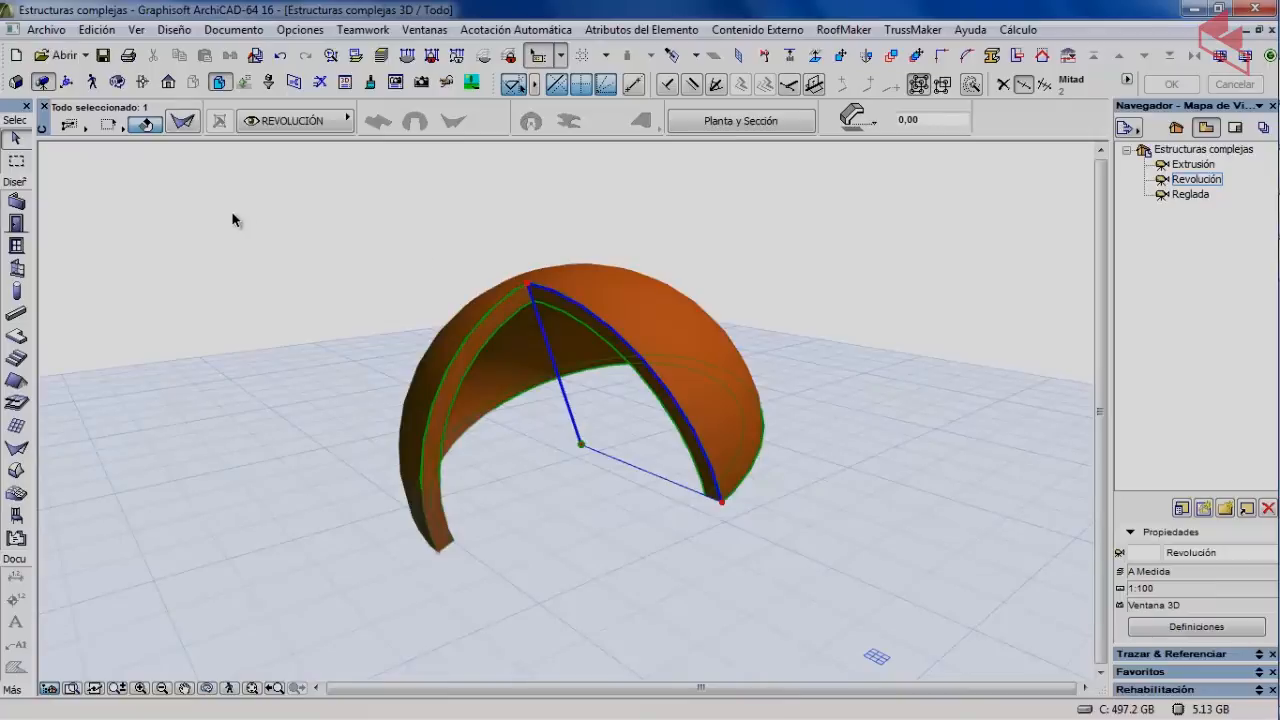
left_click(280, 55)
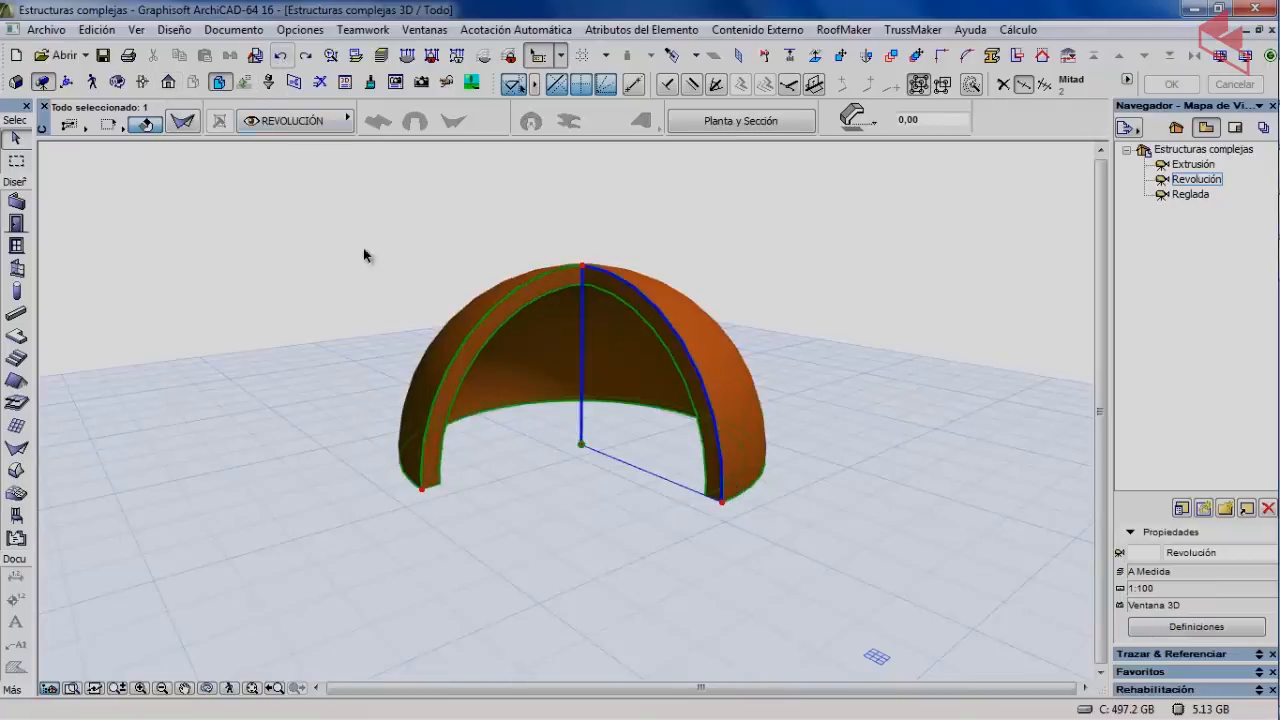
- Move the profile's top node outward along the 90° guide line, opening the dome into a bowl-shaped shell
left_click(581, 269)
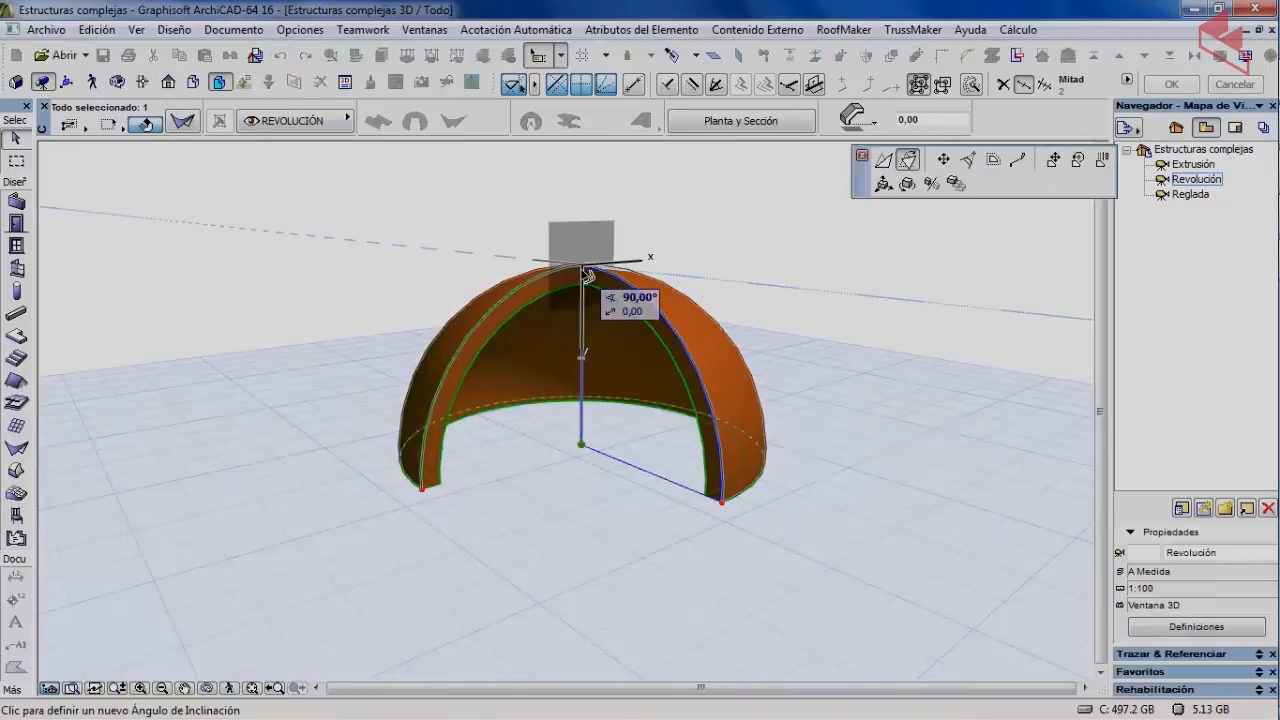
left_click(944, 165)
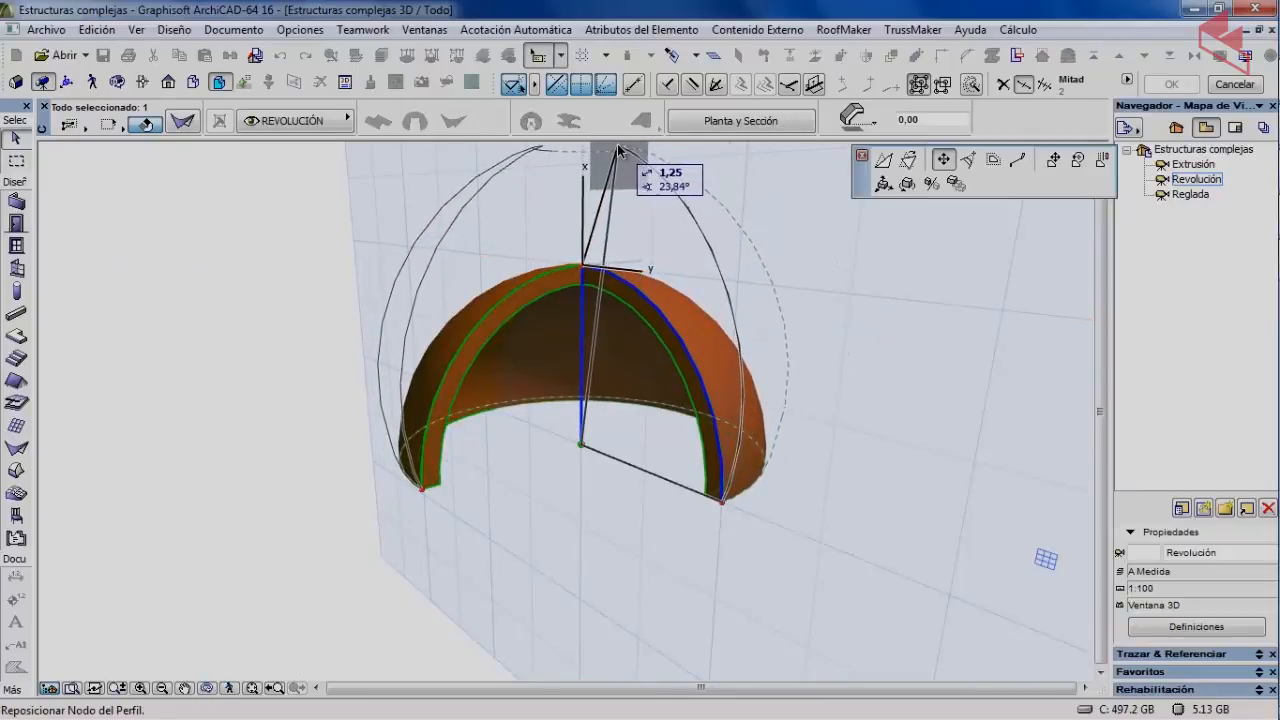
left_click(636, 220)
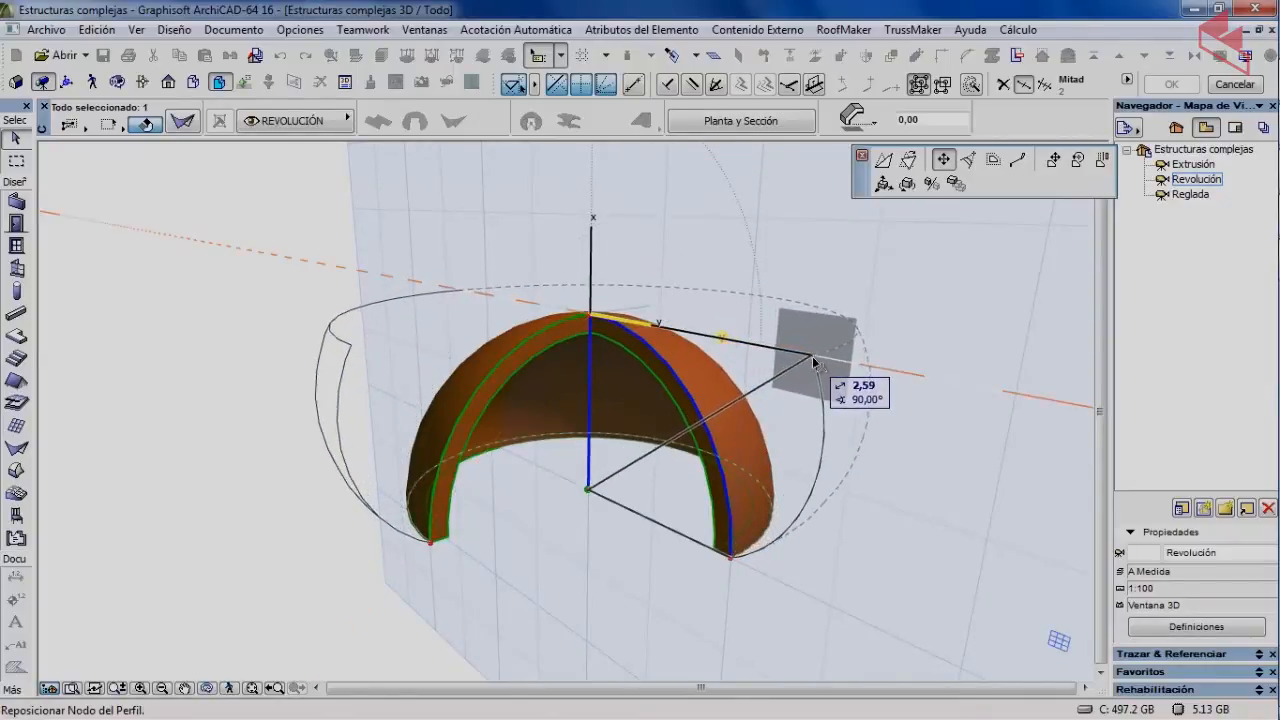
left_click(842, 368)
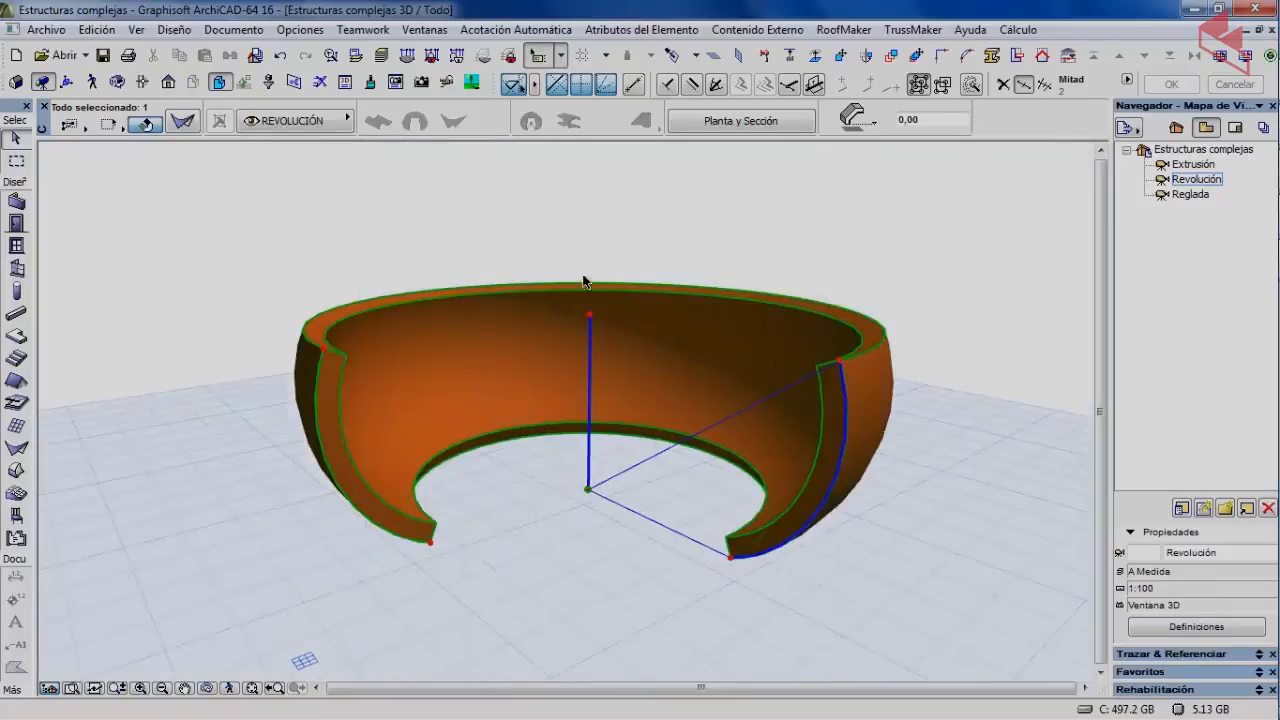
key("o")
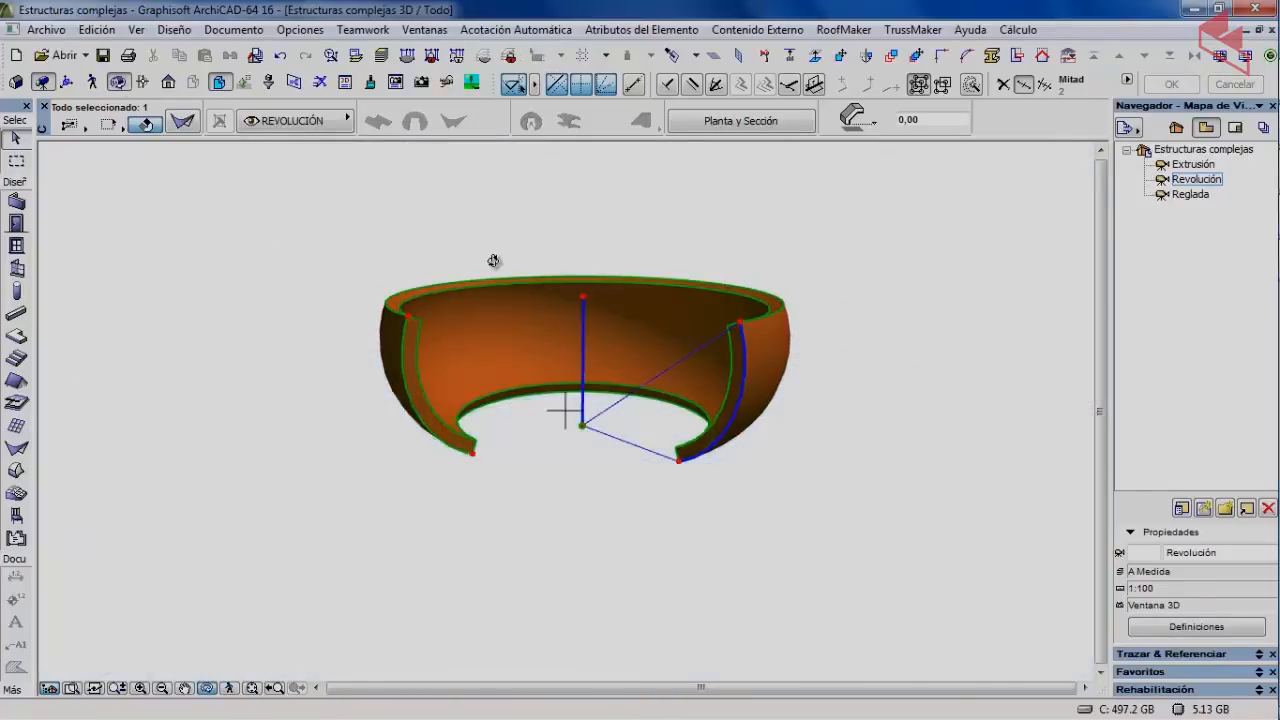
left_click_drag(491, 260, 518, 410)
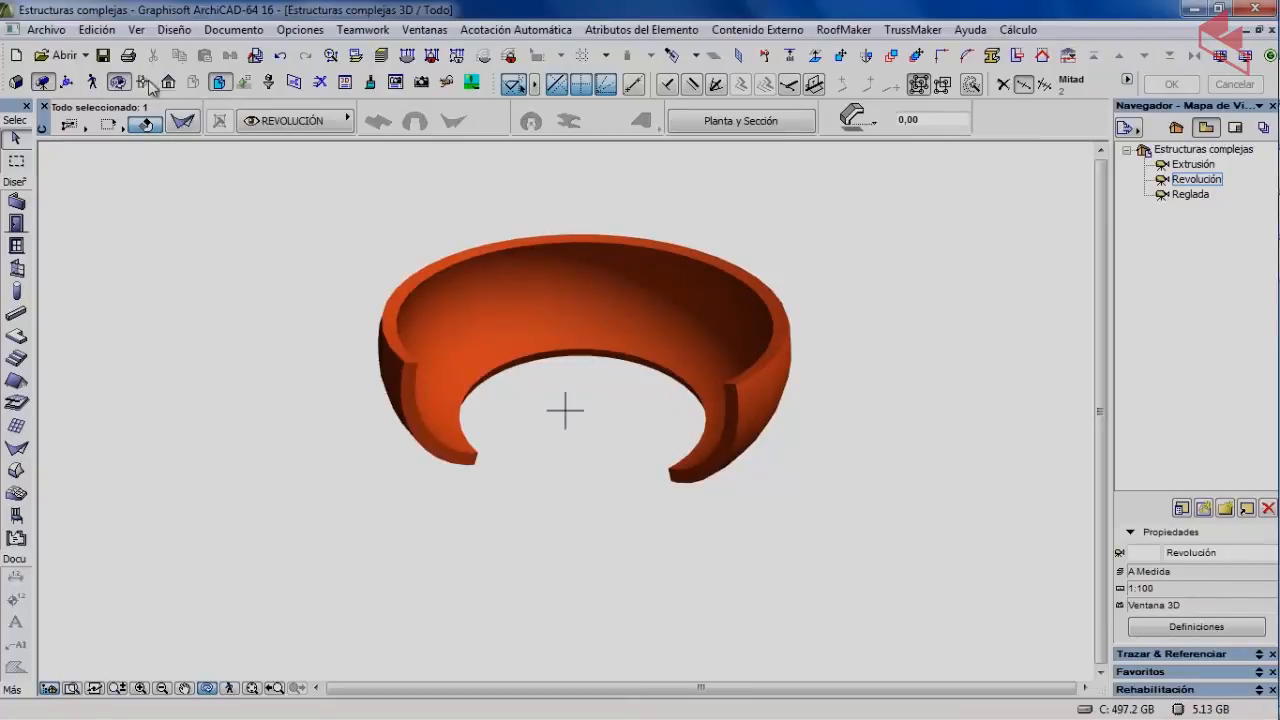
left_click(112, 80)
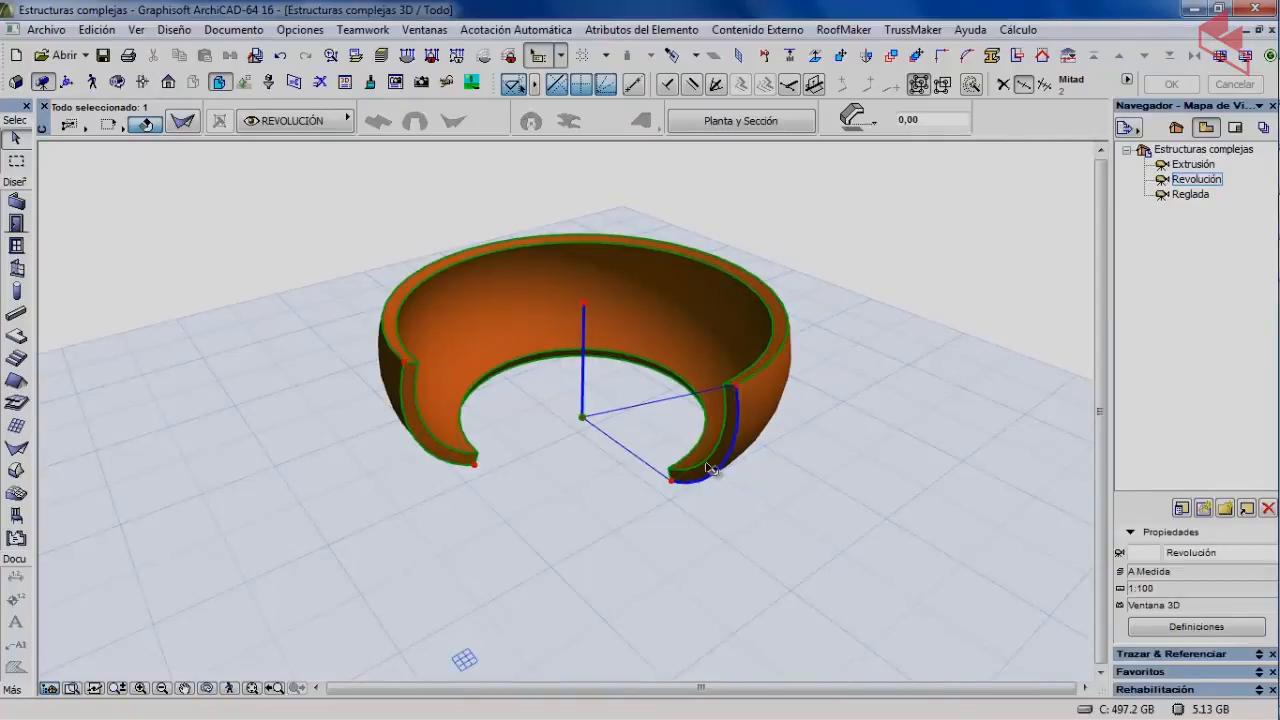
- Extend the shell's rotation arc from the profile's upper node to the opposite end node, closing it into a full ring
left_click(740, 390)
left_click(870, 556)
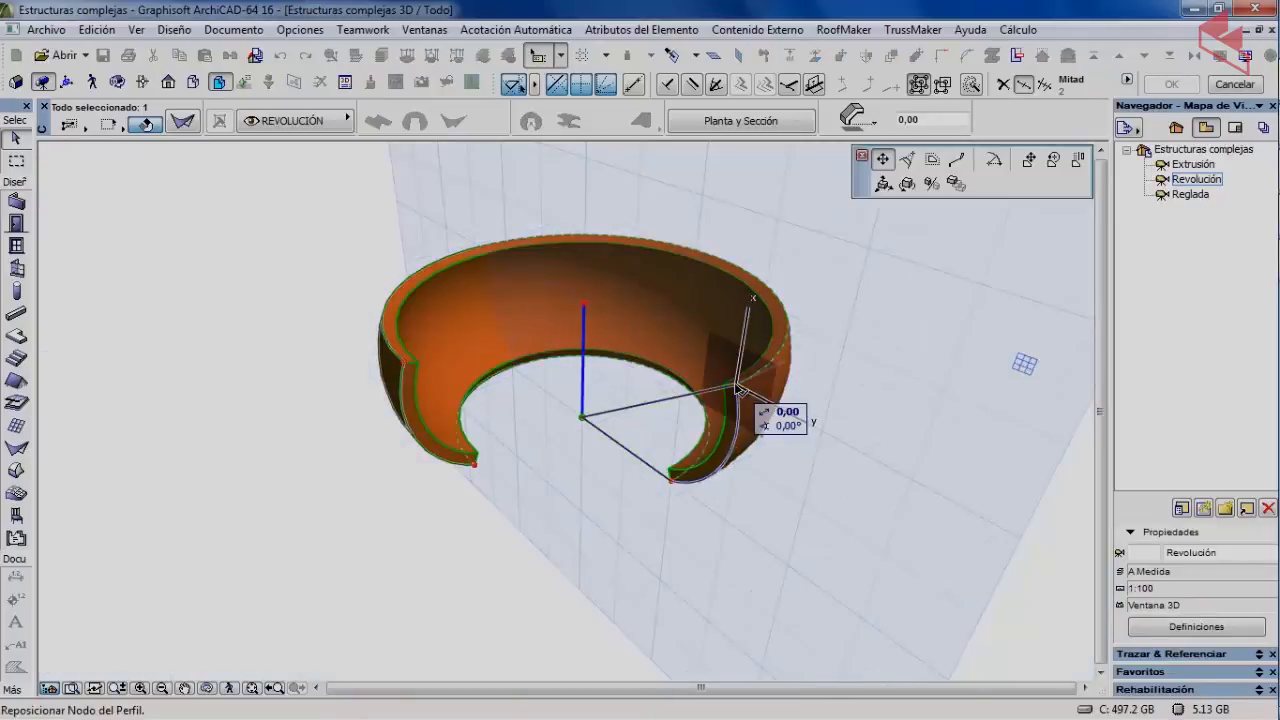
left_click(993, 162)
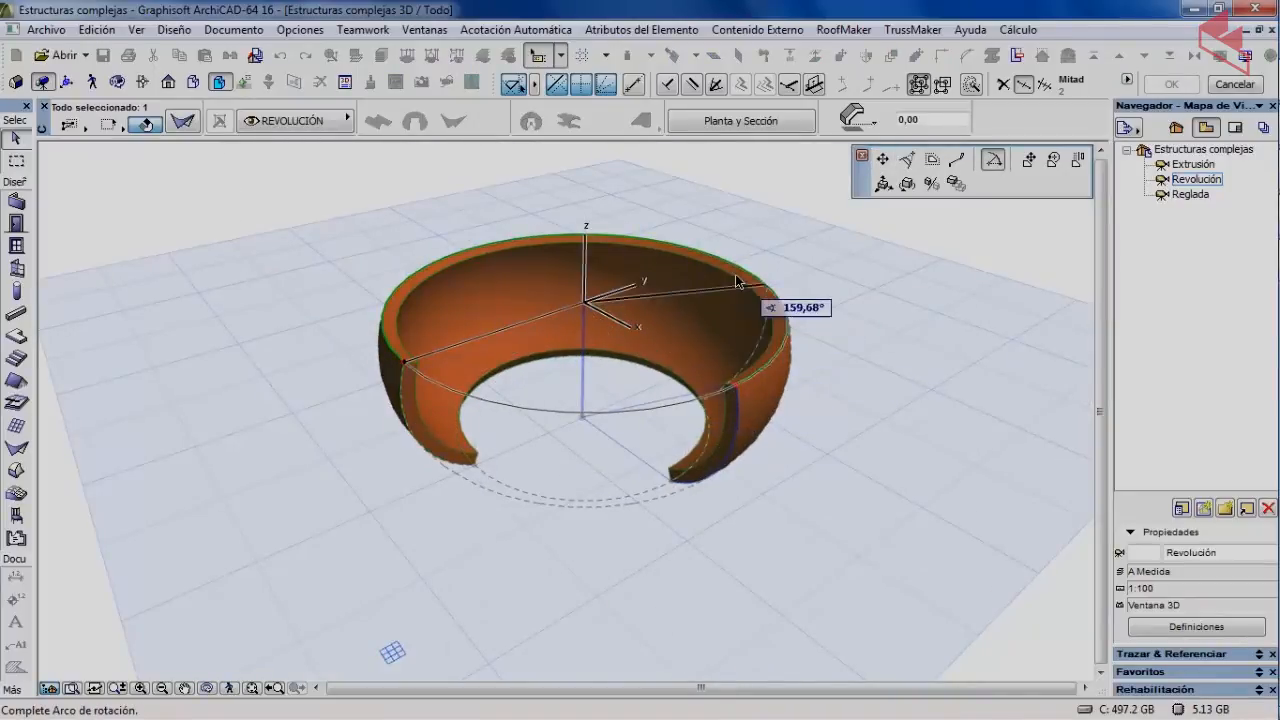
left_click(405, 365)
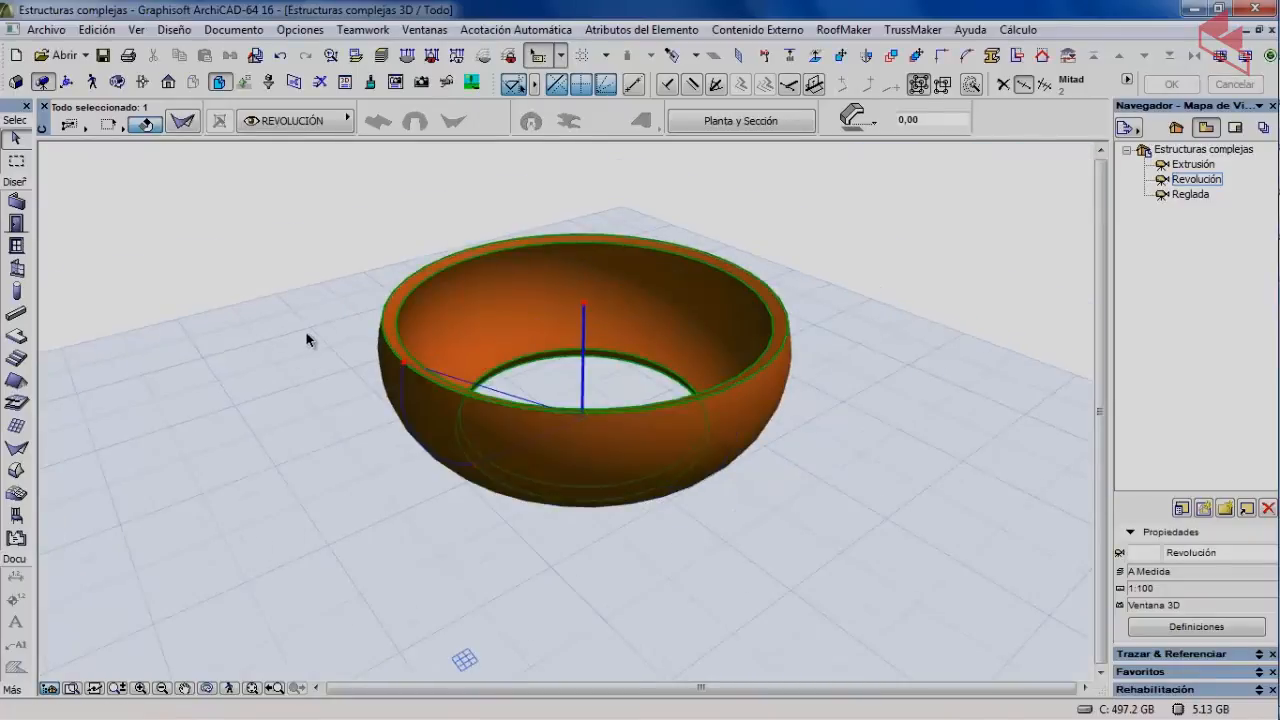
- Rotate the closed shell half a turn in the vertical plane about the base point of its axis, turning it upside down
left_click(405, 400)
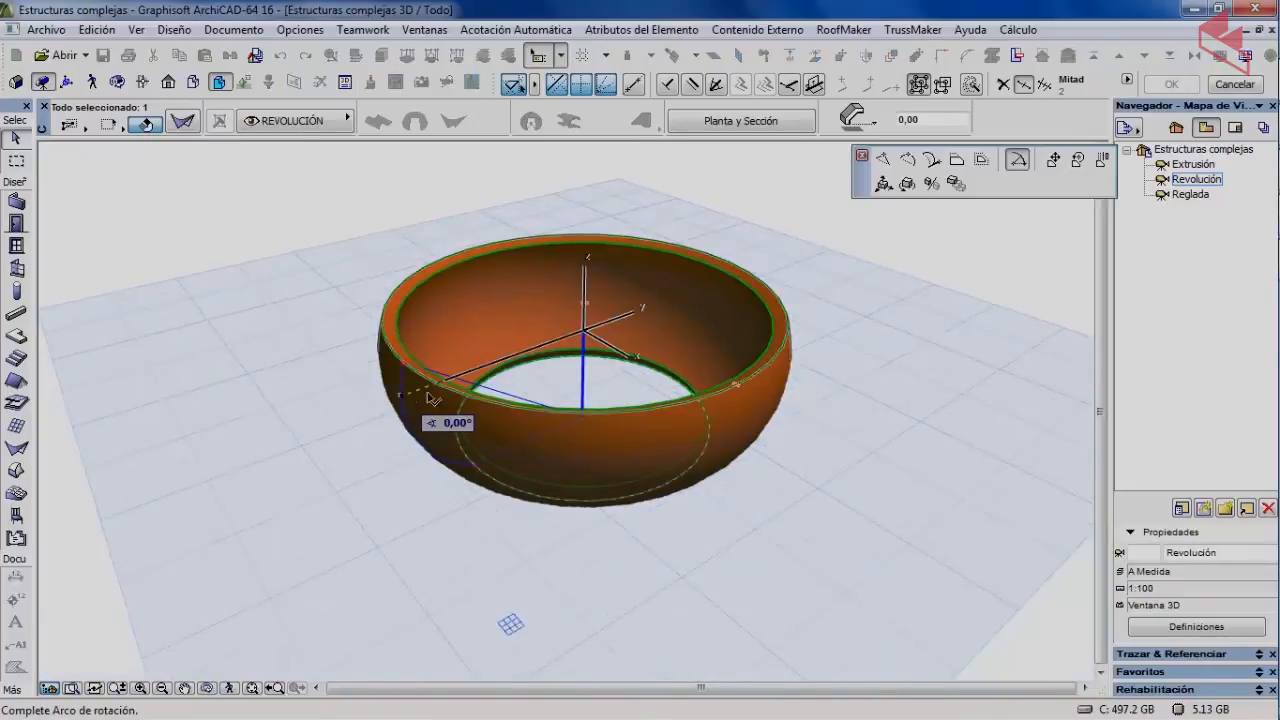
left_click(908, 185)
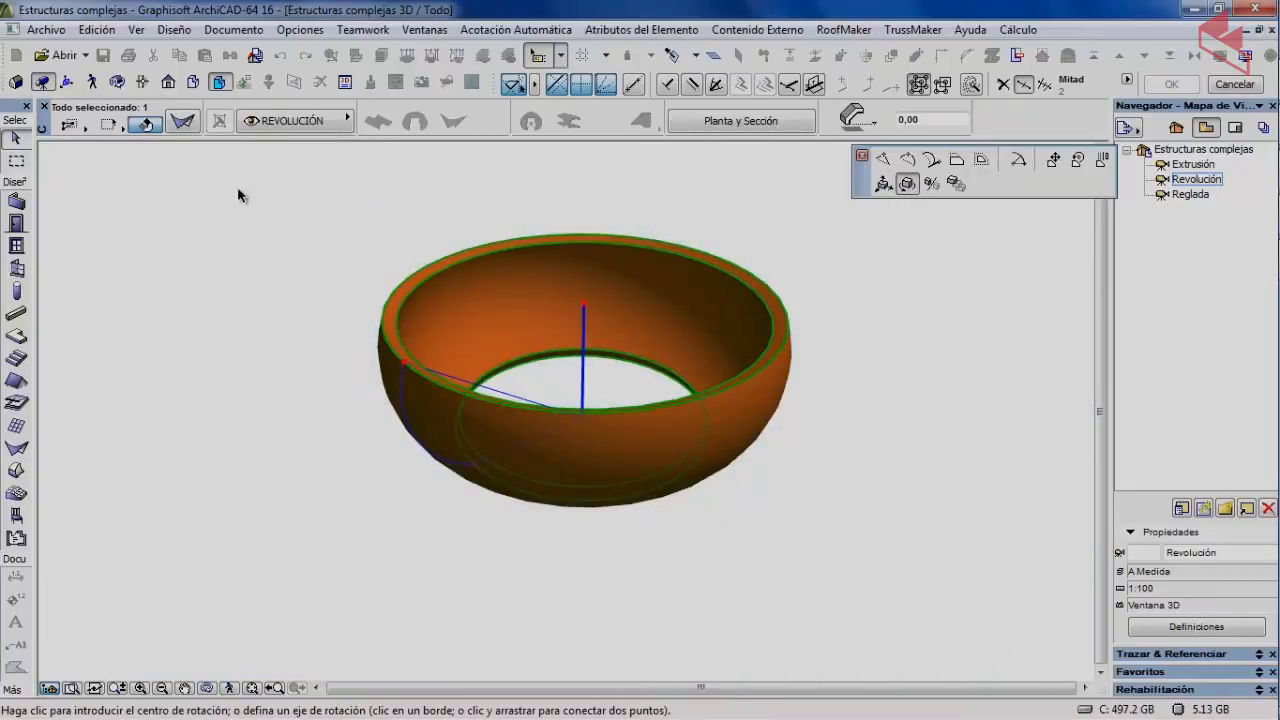
left_click(117, 82)
left_click_drag(411, 249, 557, 271)
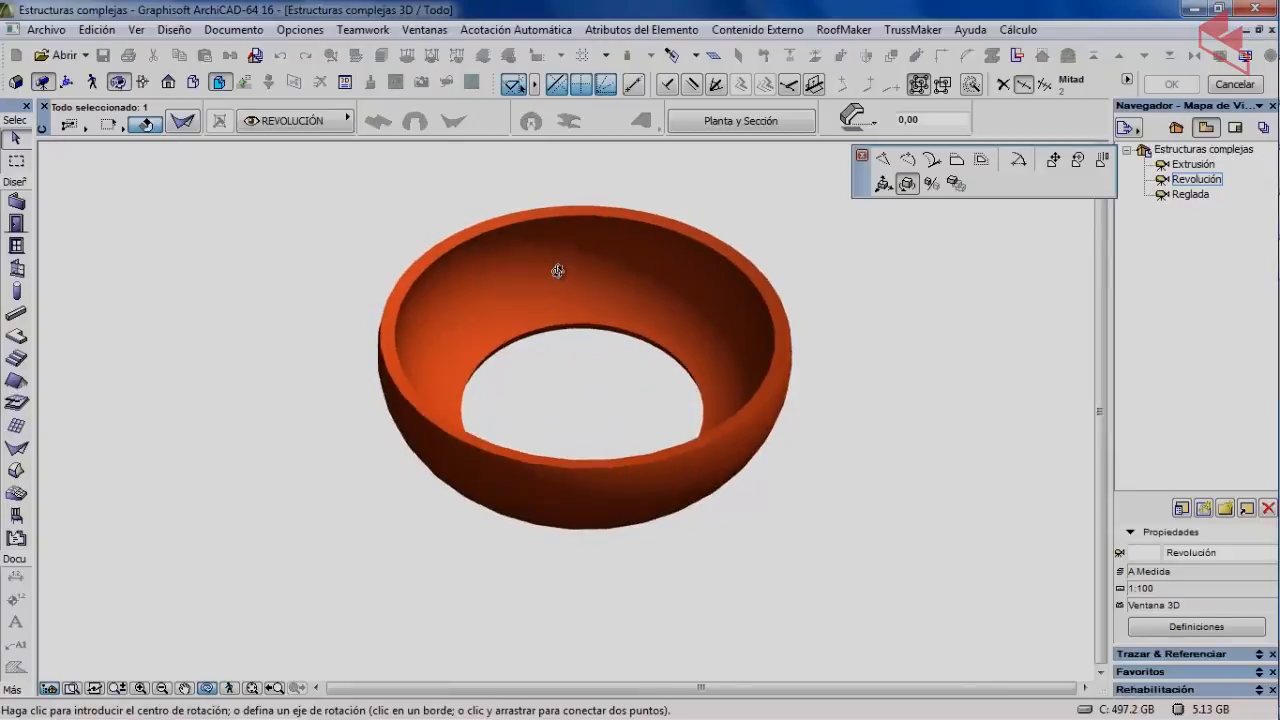
left_click_drag(549, 496, 549, 498)
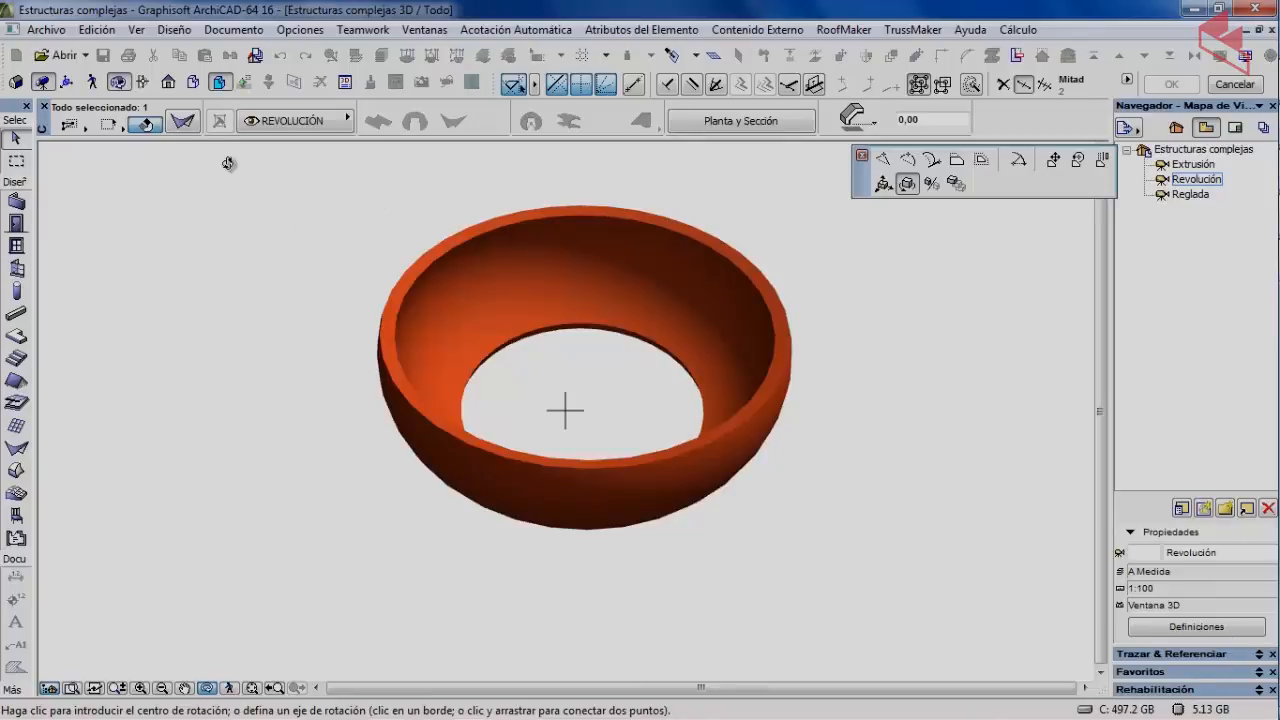
left_click(119, 87)
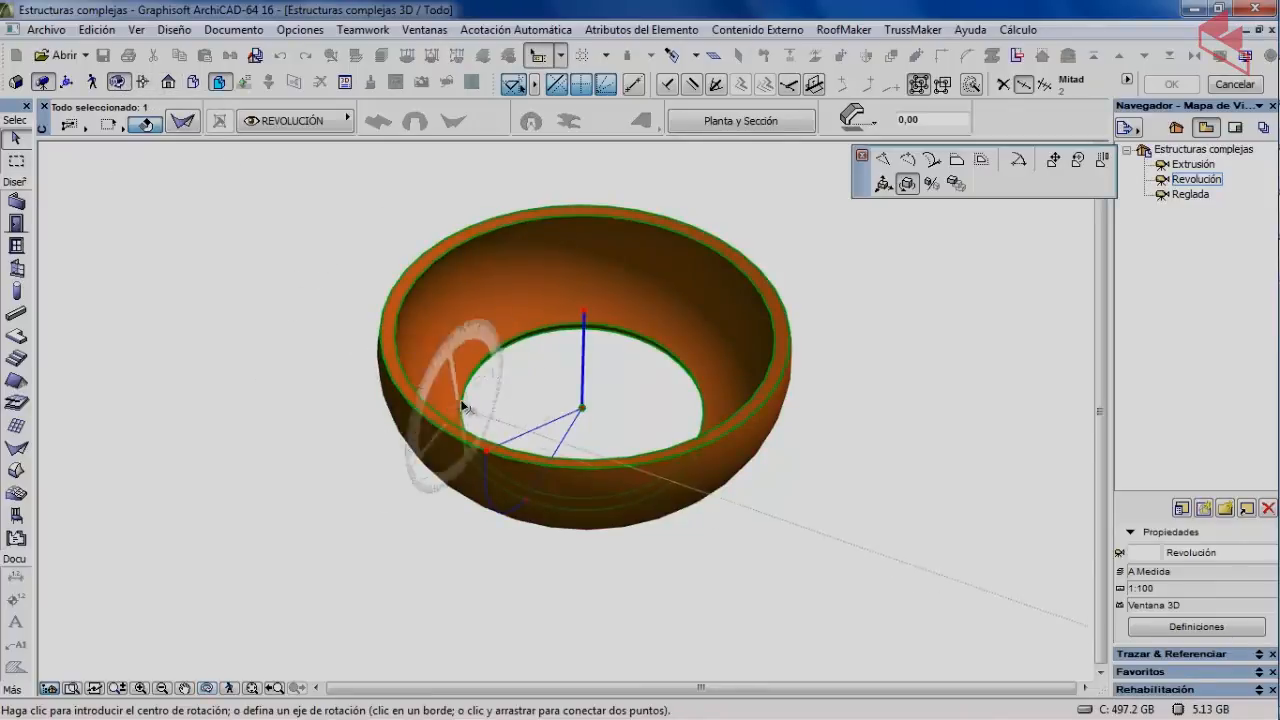
left_click(584, 409)
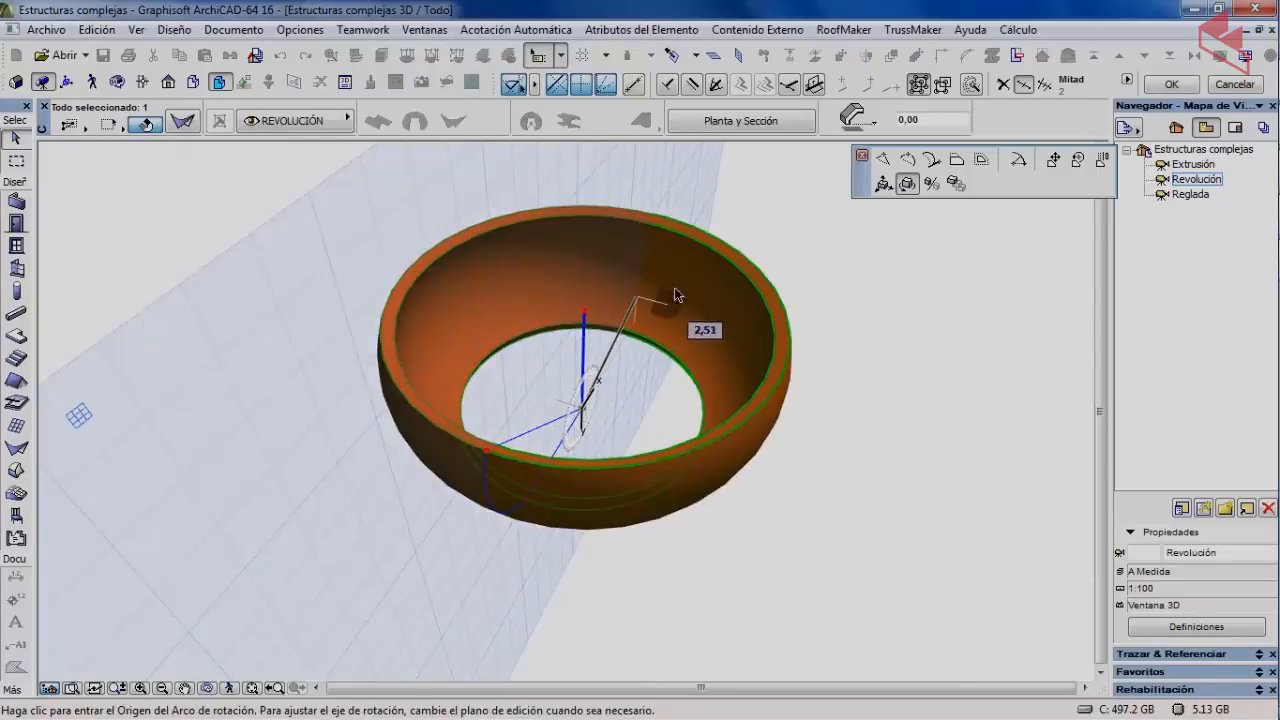
left_click(714, 168)
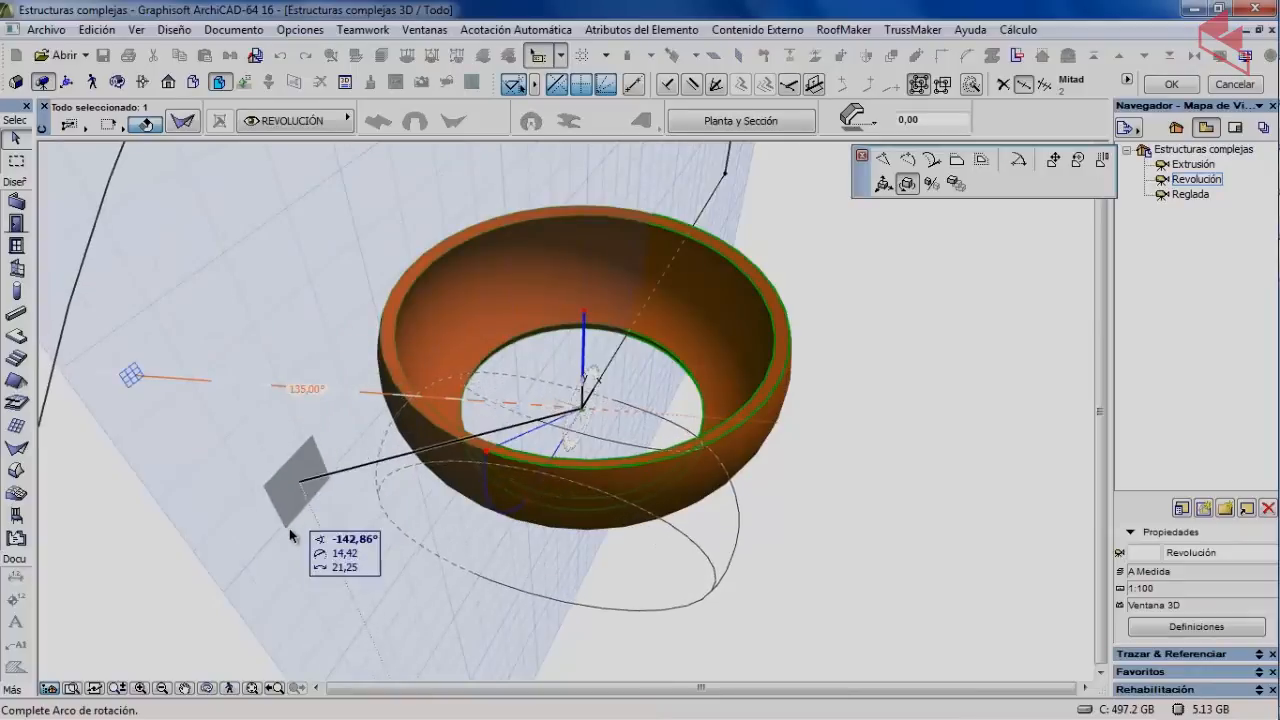
middle_click_drag(270, 563, 263, 447)
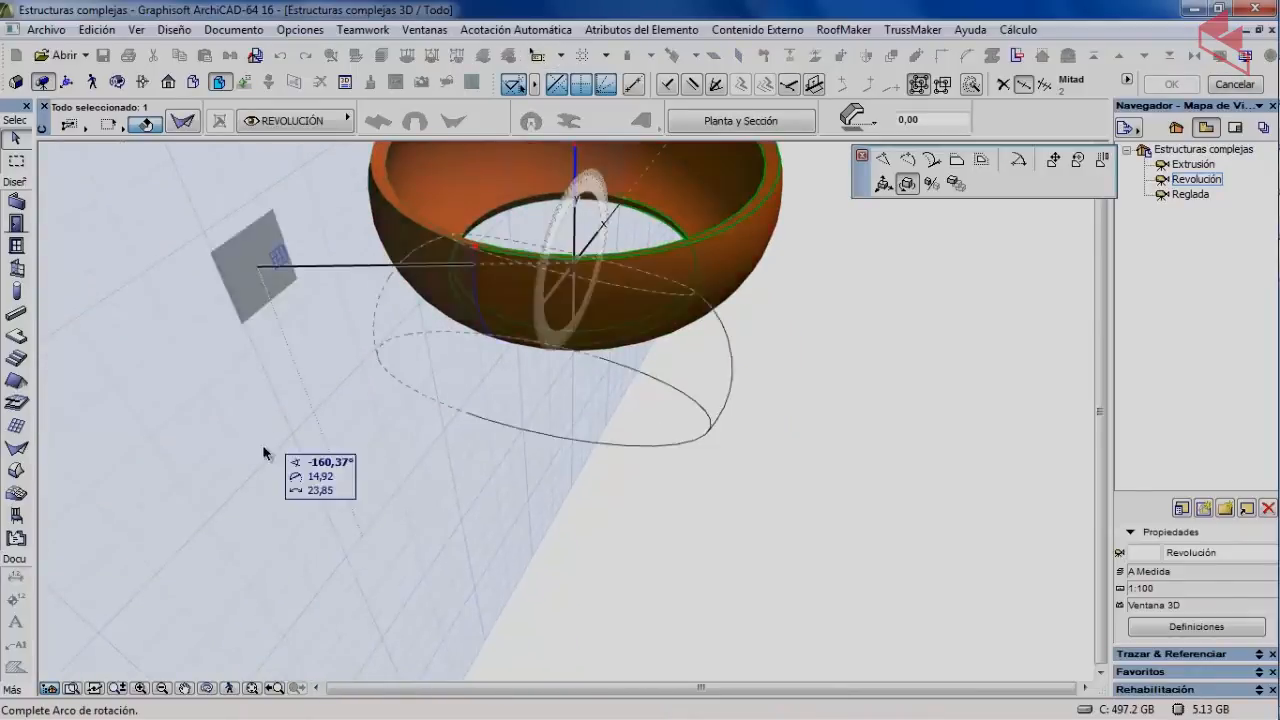
scroll(263, 447, "down", 1)
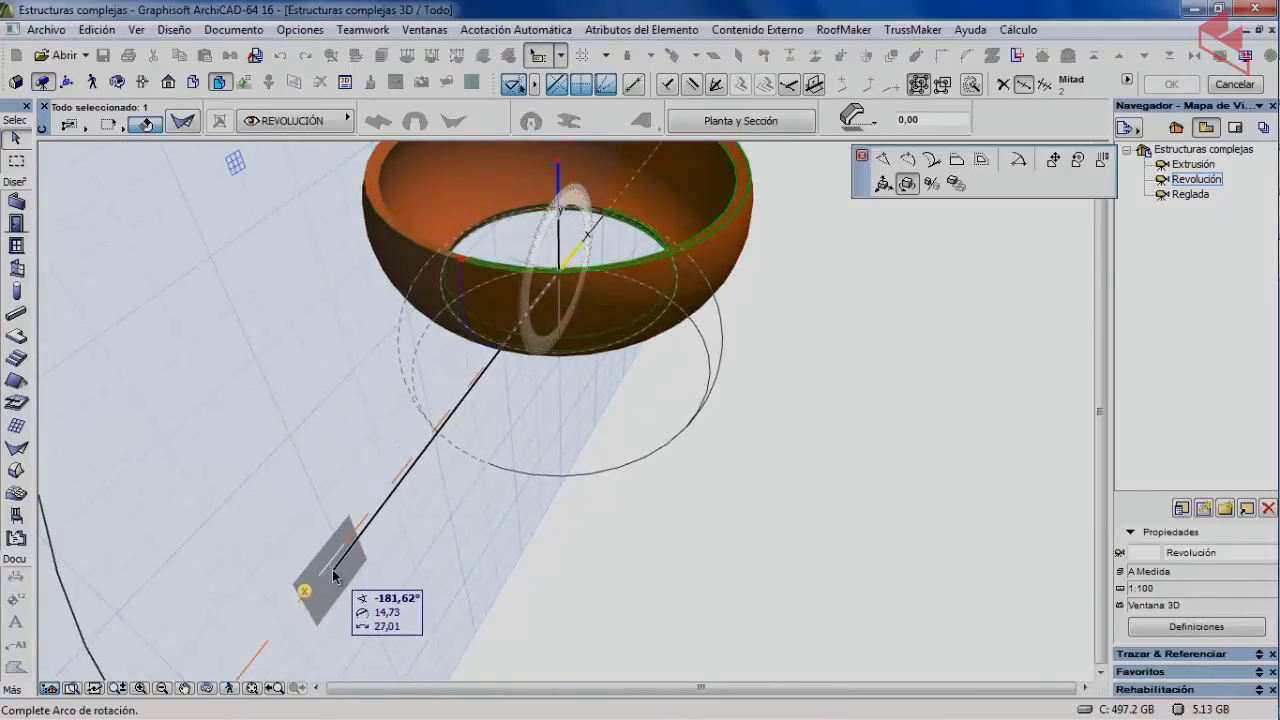
left_click(301, 586)
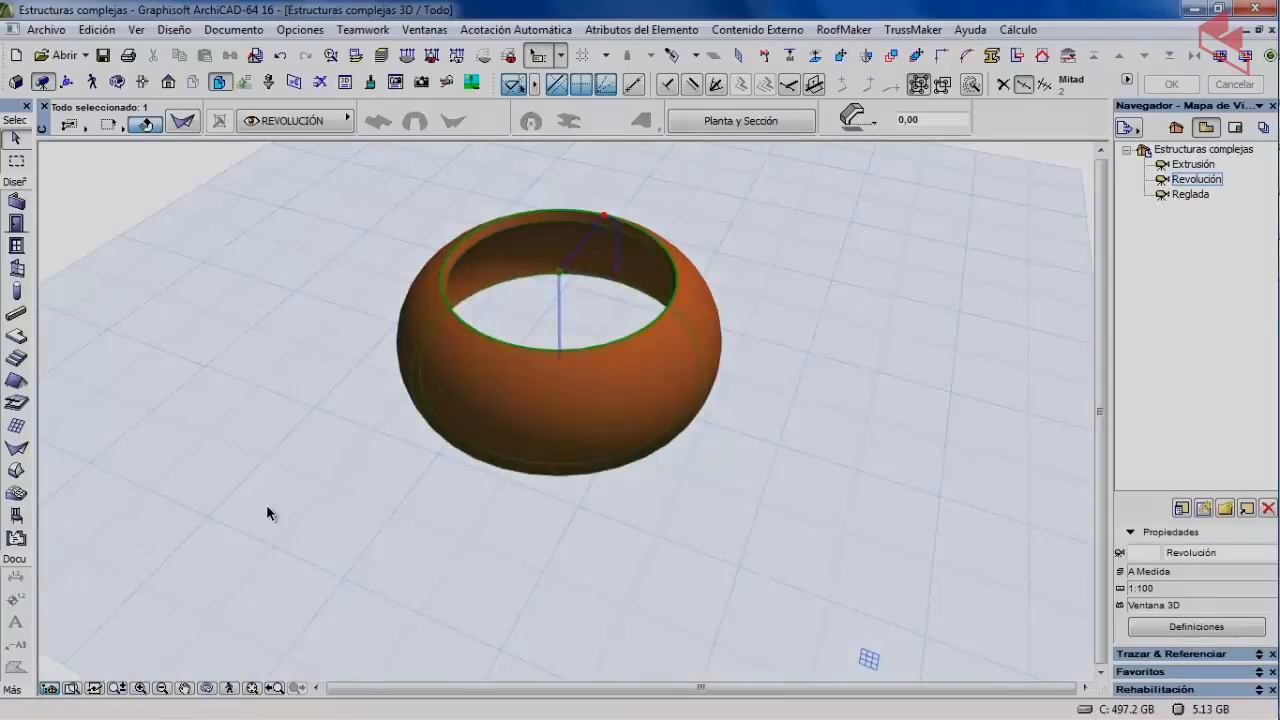
- Undo the revolved shell's half-turn rotation, ring closure and bowl reshaping, going back to the open dome
left_click(145, 175)
left_click(117, 81)
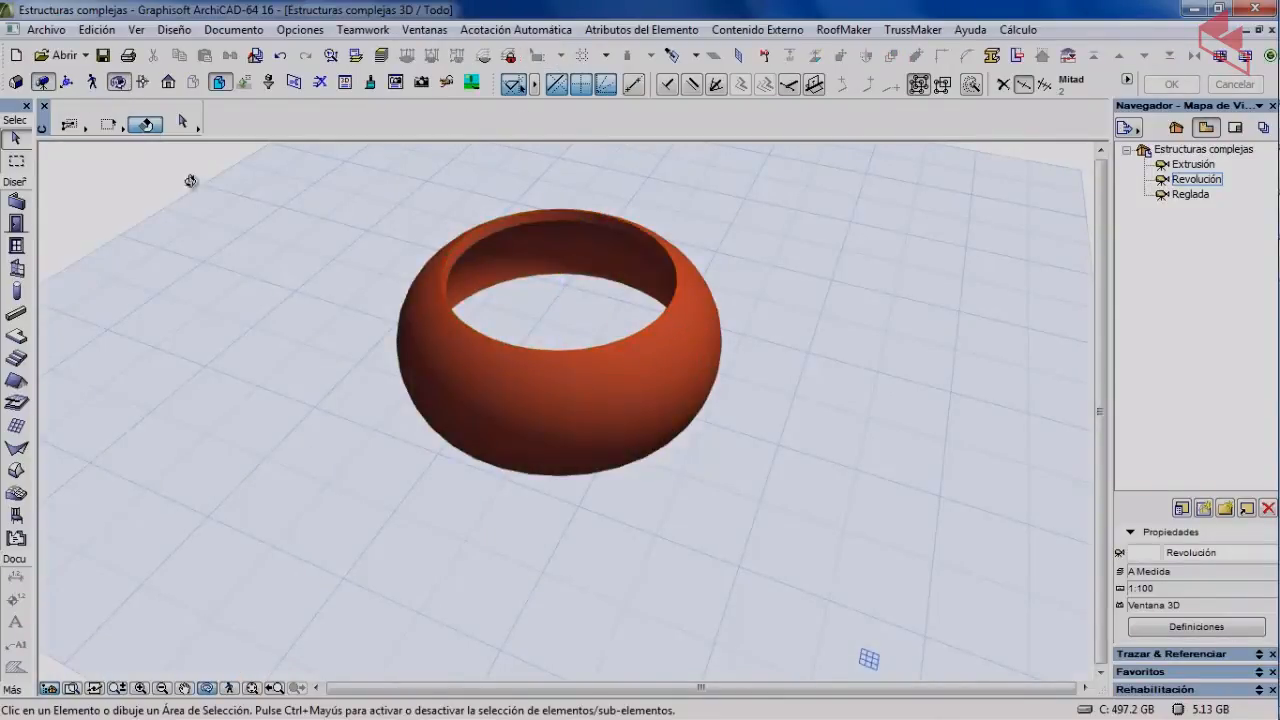
left_click_drag(401, 319, 426, 545)
left_click_drag(401, 388, 401, 388)
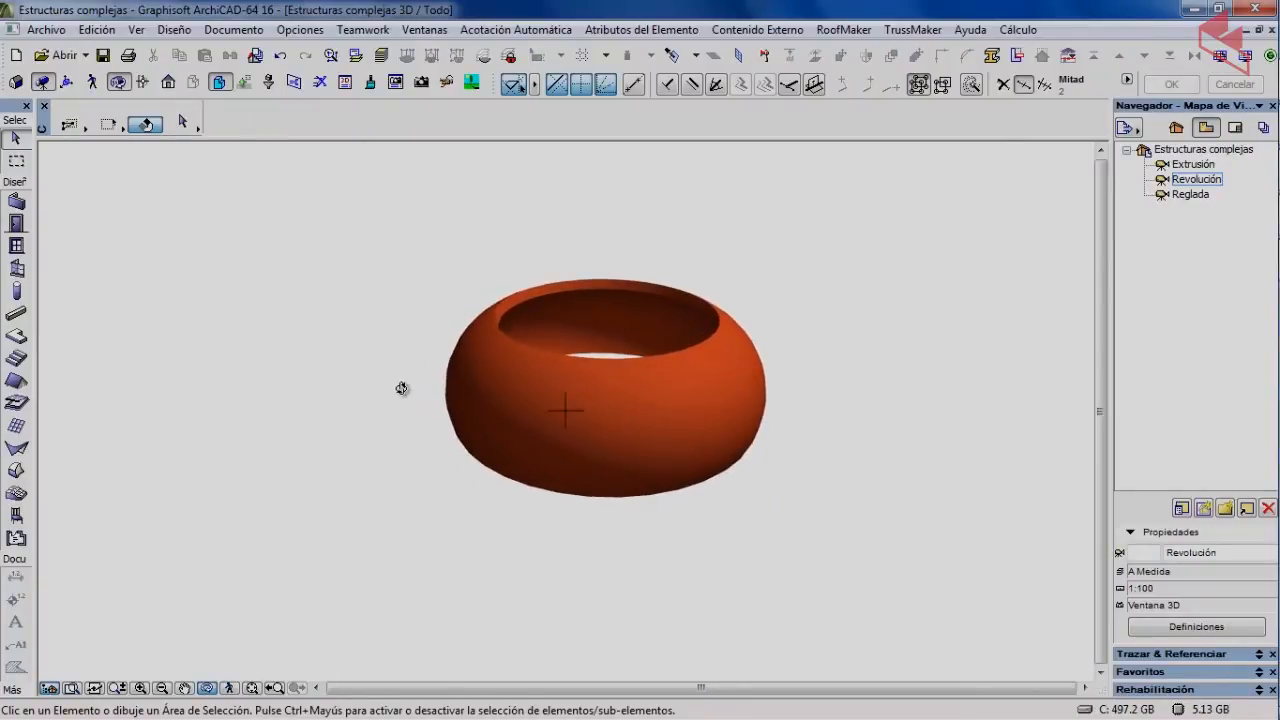
left_click(283, 58)
left_click(283, 58)
left_click(283, 58)
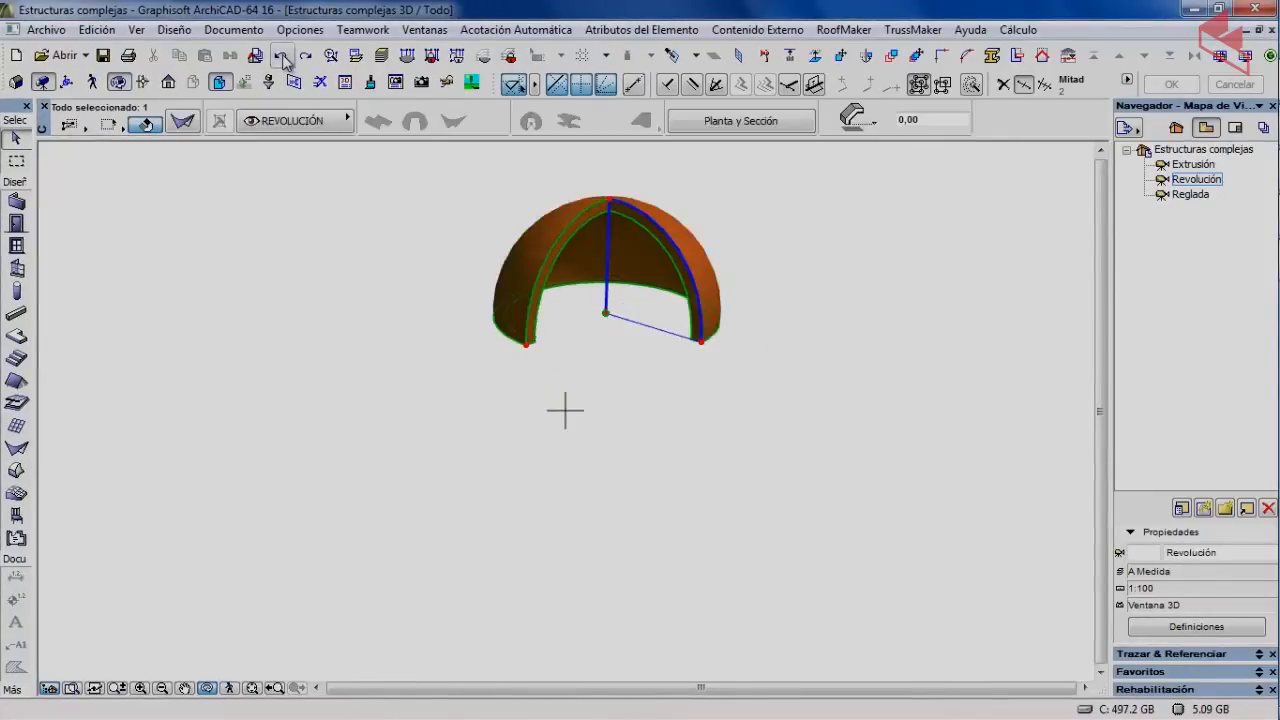
middle_click_drag(450, 337, 401, 482)
scroll(401, 482, "up", 3)
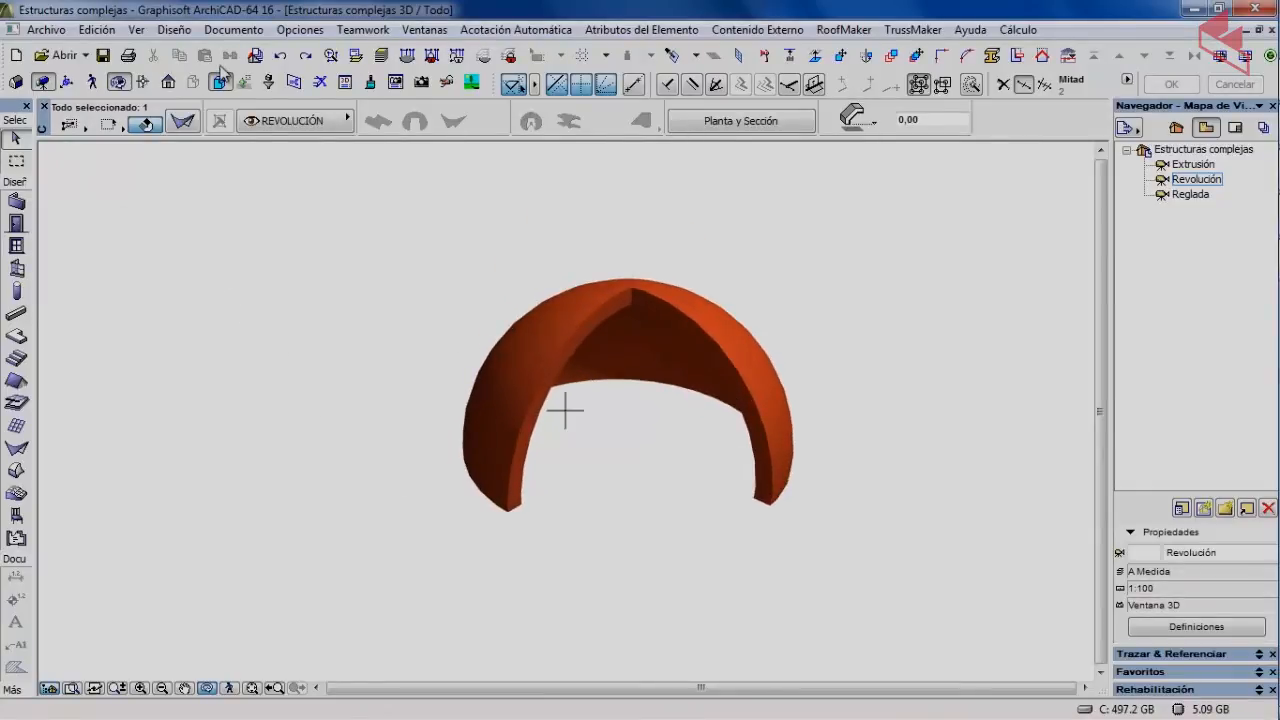
left_click(119, 82)
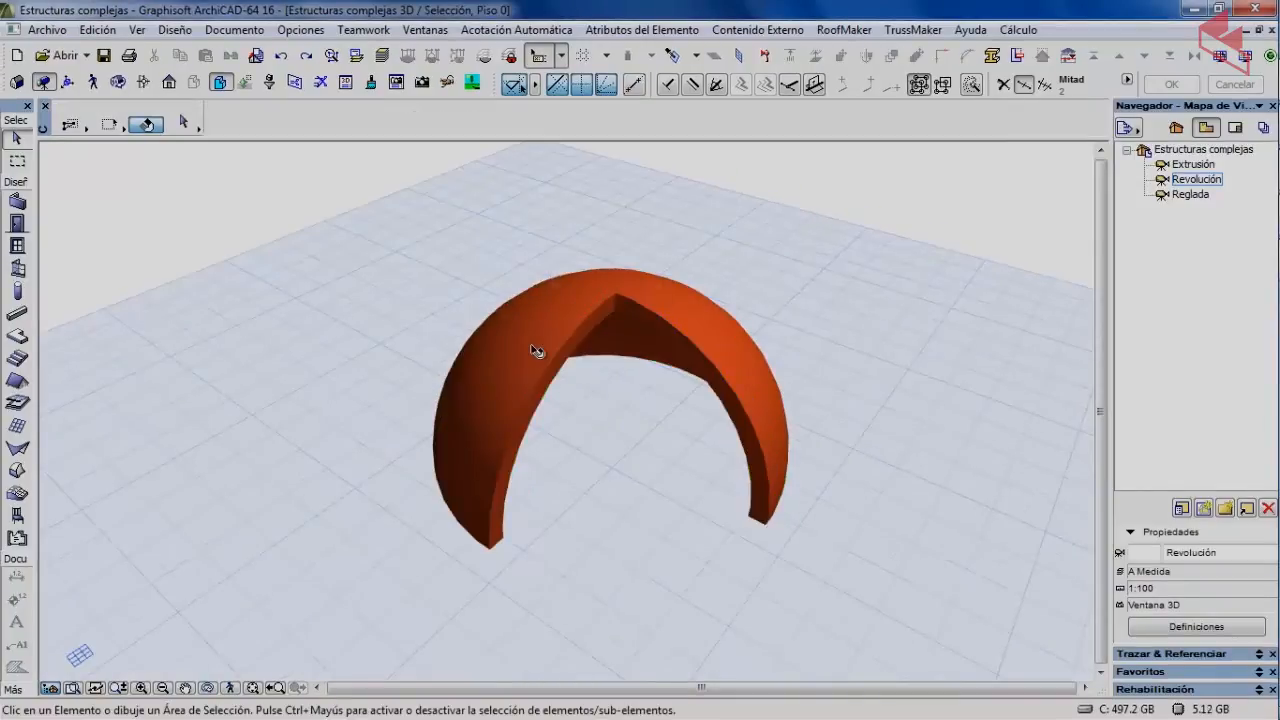
- Bend the dome's curved profile edge inward to a concave arc with a radius of about 5.02
left_click(536, 350)
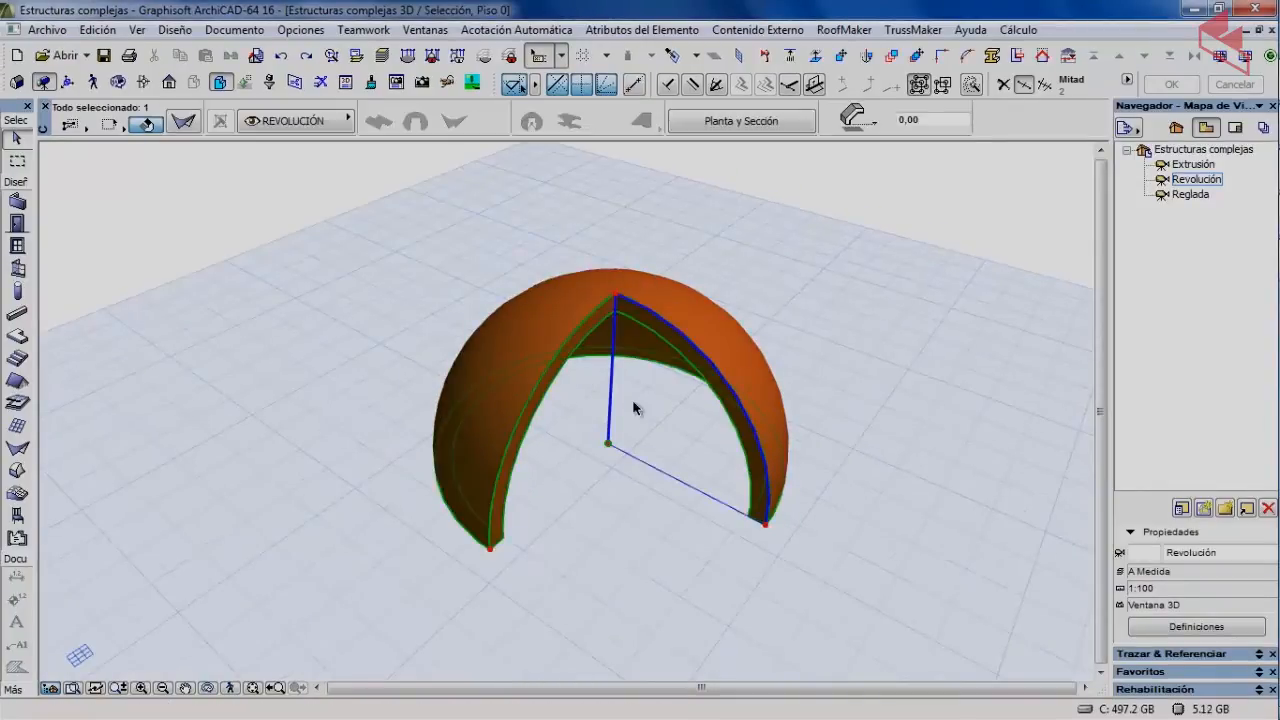
left_click(690, 344)
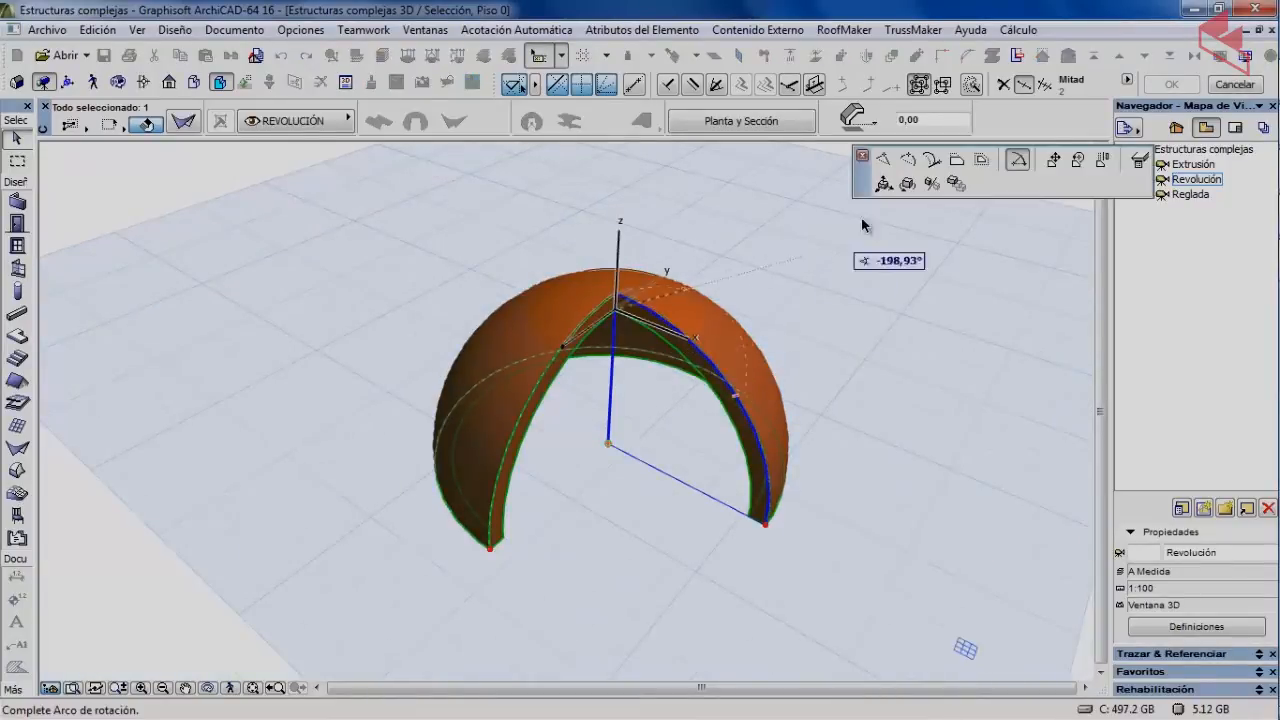
left_click(912, 162)
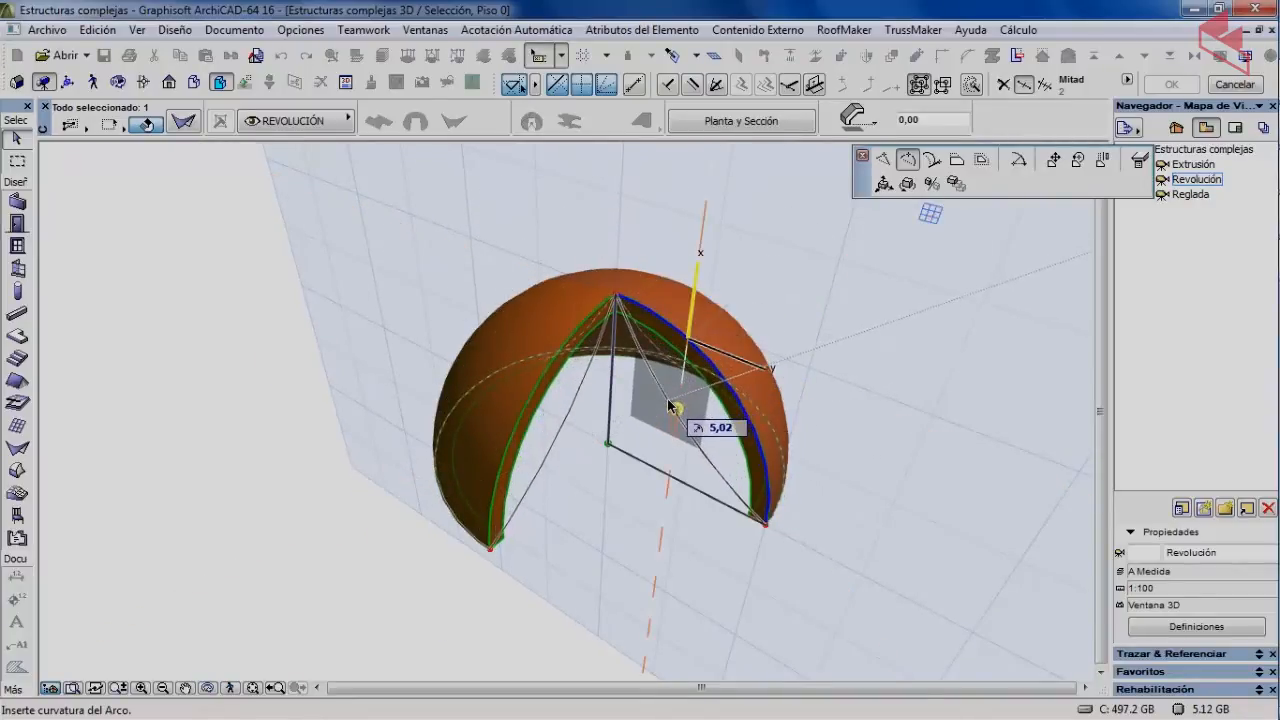
left_click(670, 405)
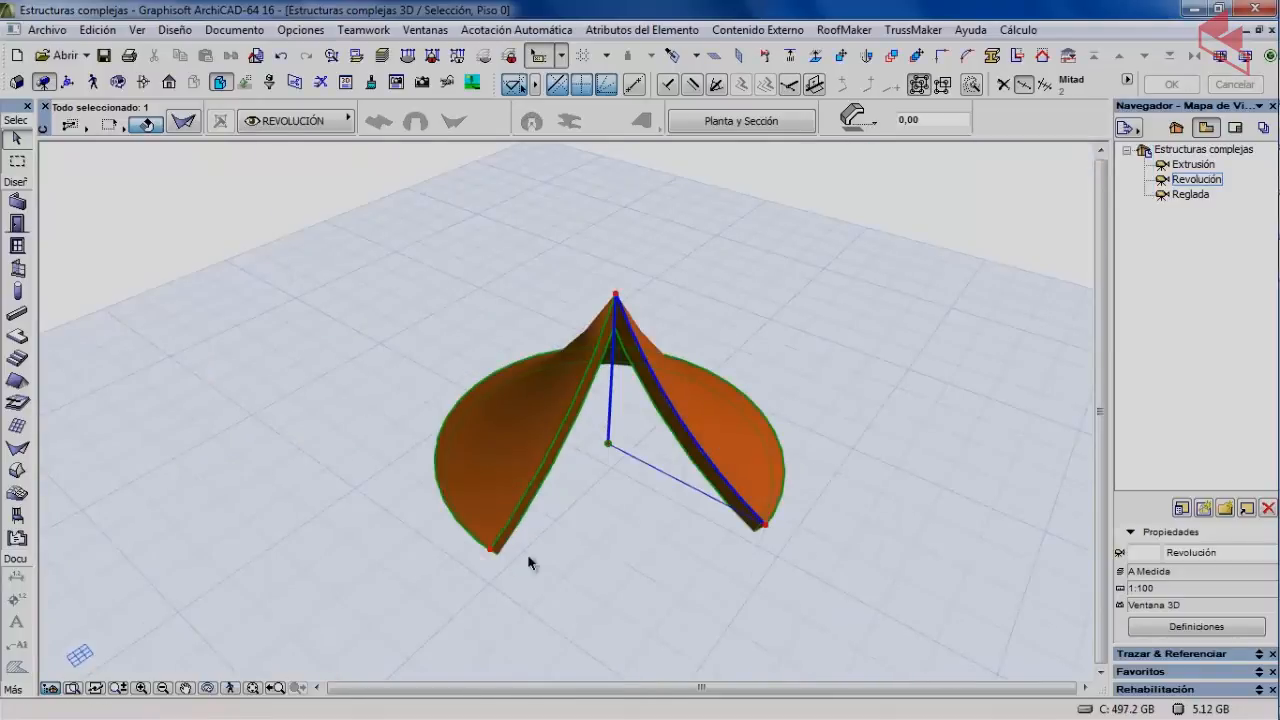
- Extend the shell's rotation arc from the profile's base node to the opposite end node, closing it into a full 360° turn
left_click(768, 529)
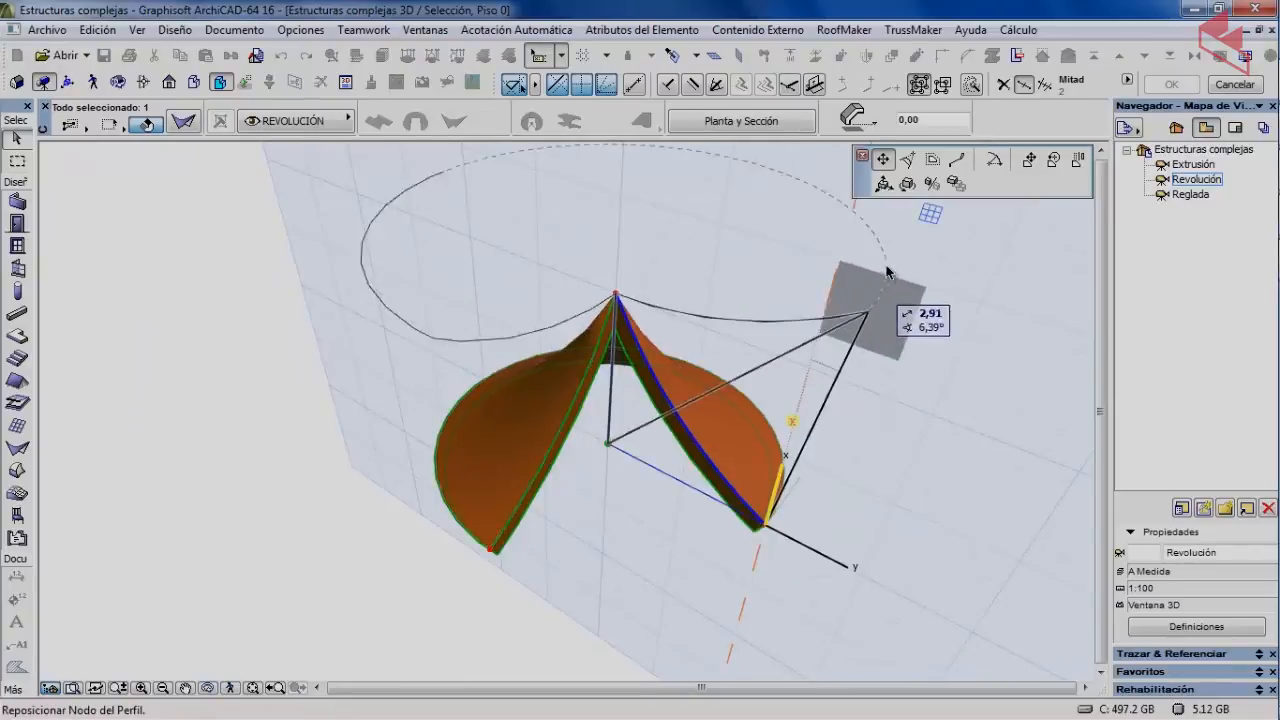
left_click(993, 159)
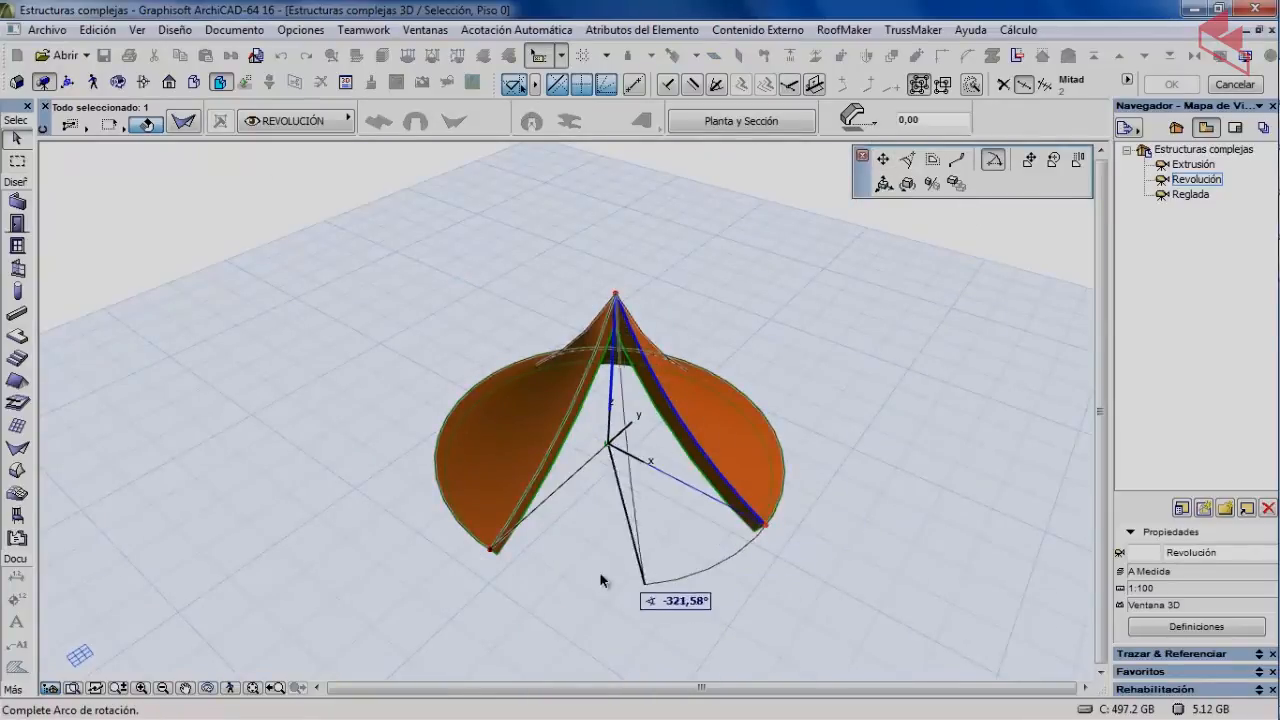
left_click(491, 552)
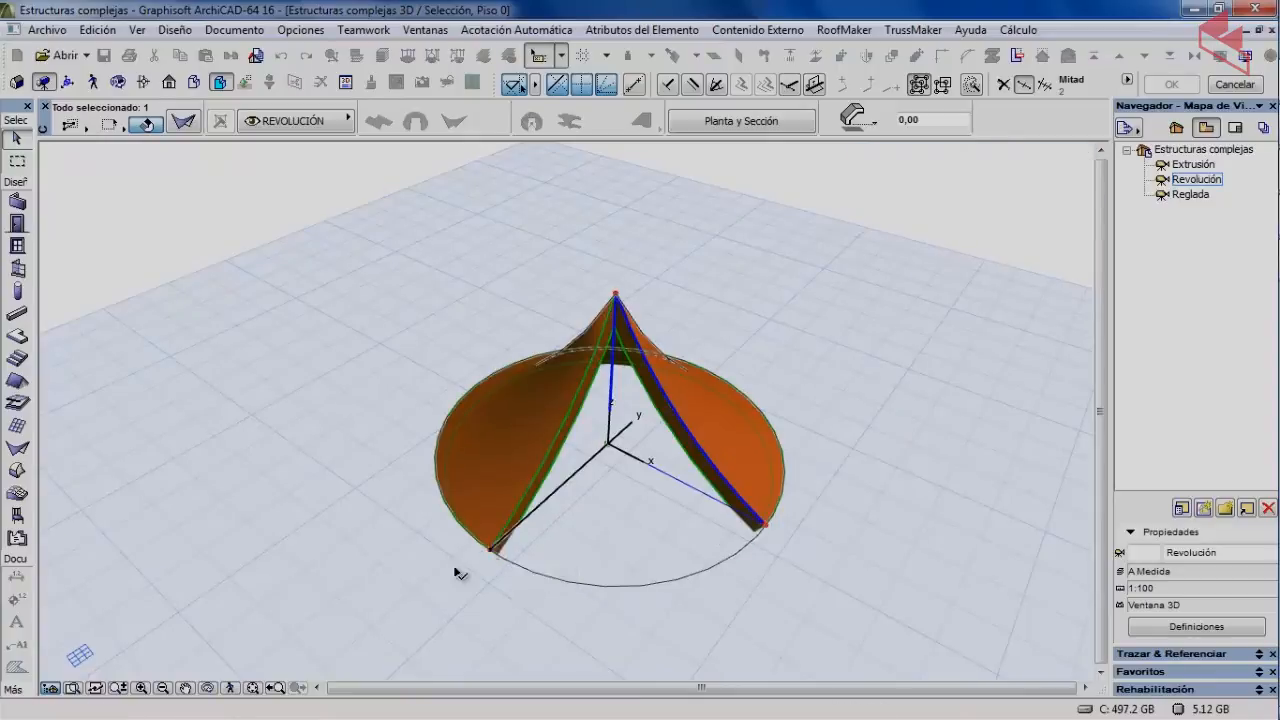
left_click(117, 82)
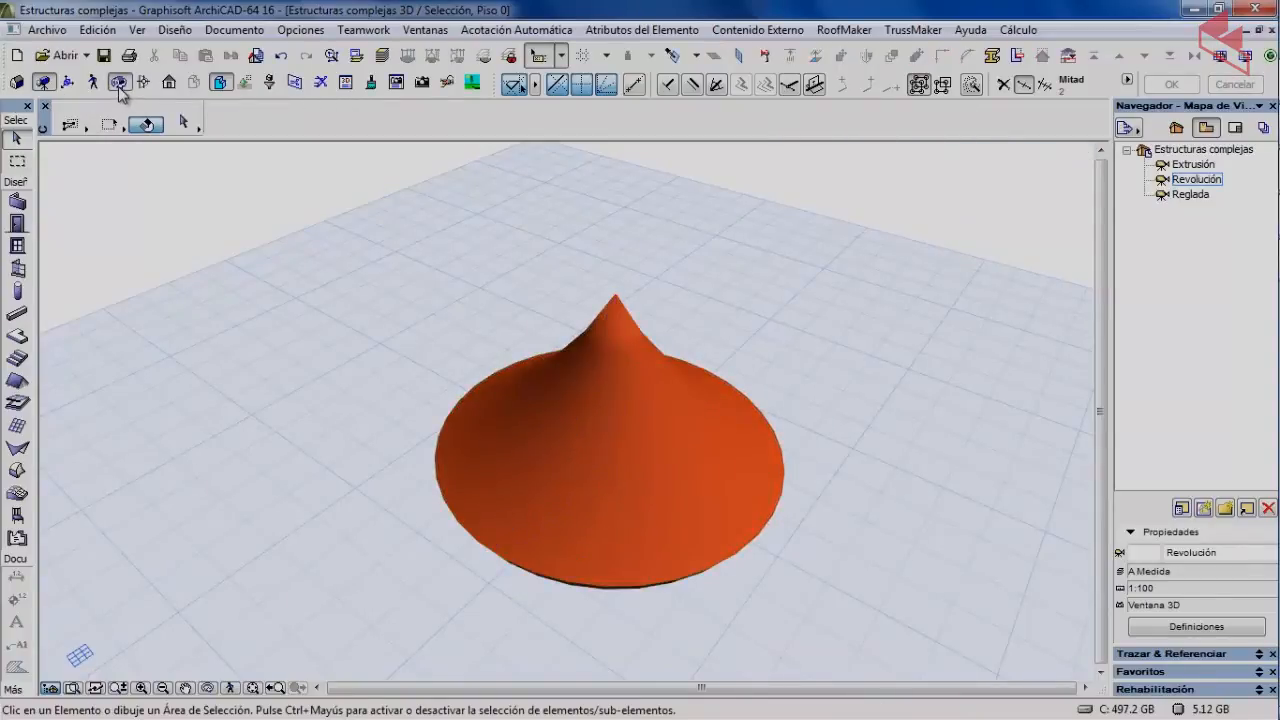
left_click_drag(354, 534, 585, 360)
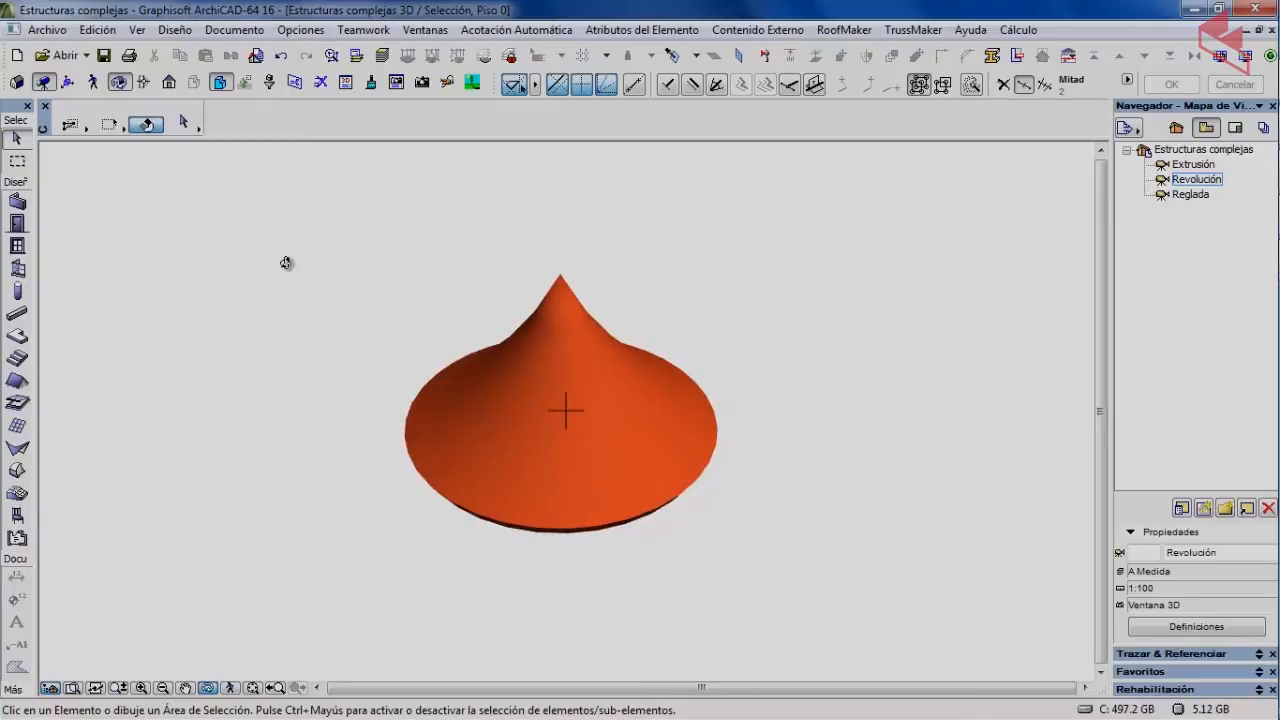
left_click(118, 81)
- Segment the shell's surface along its rotation by circle, with a low segment count that turns it into a faceted tent
left_click(506, 400)
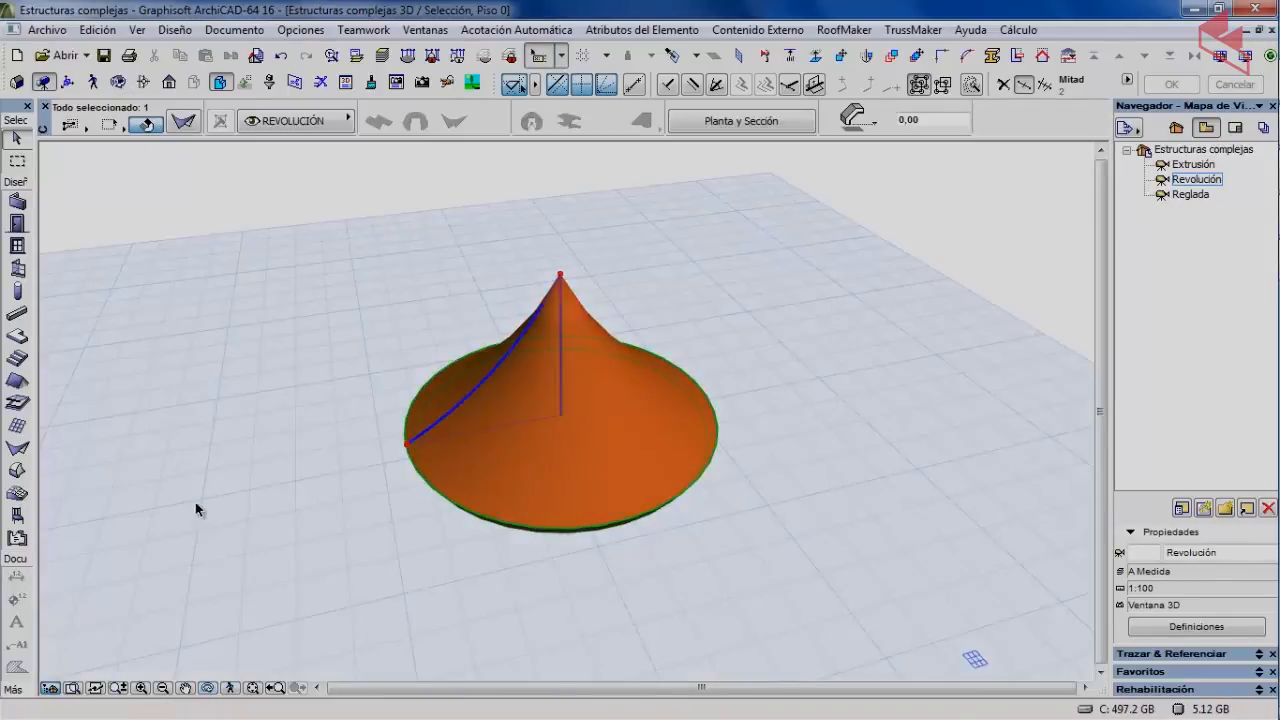
left_click(183, 122)
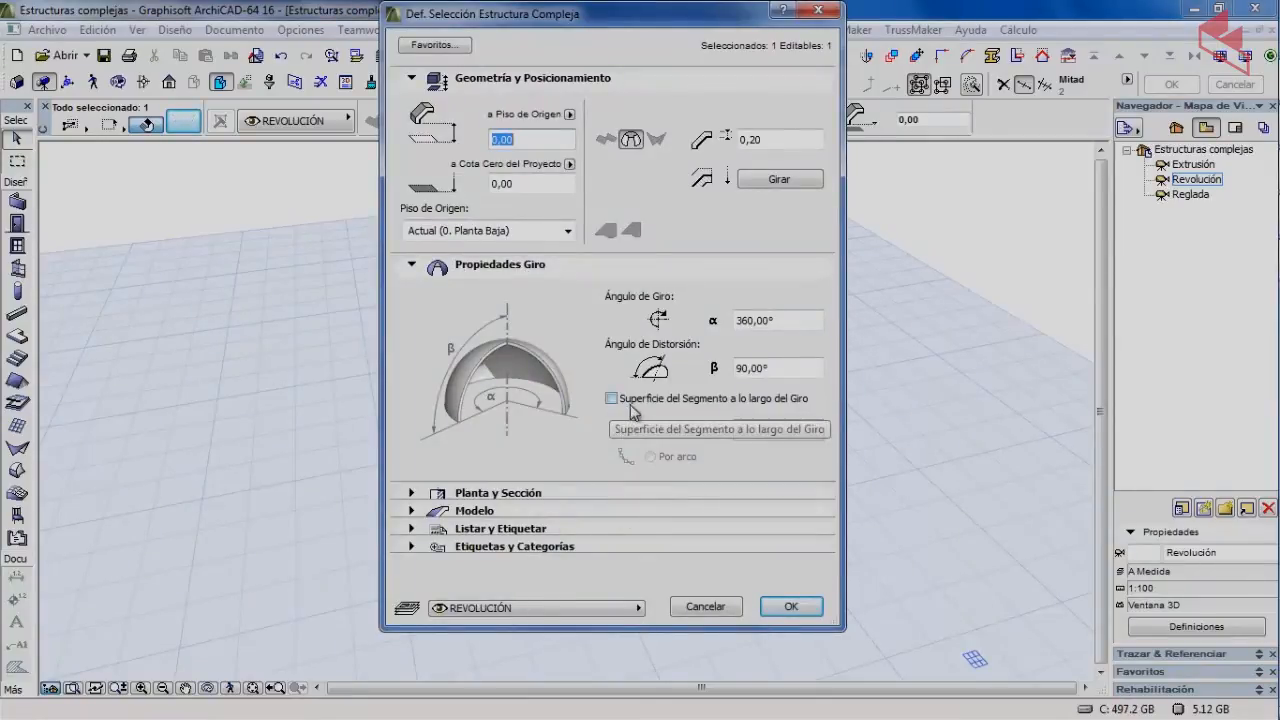
left_click(700, 400)
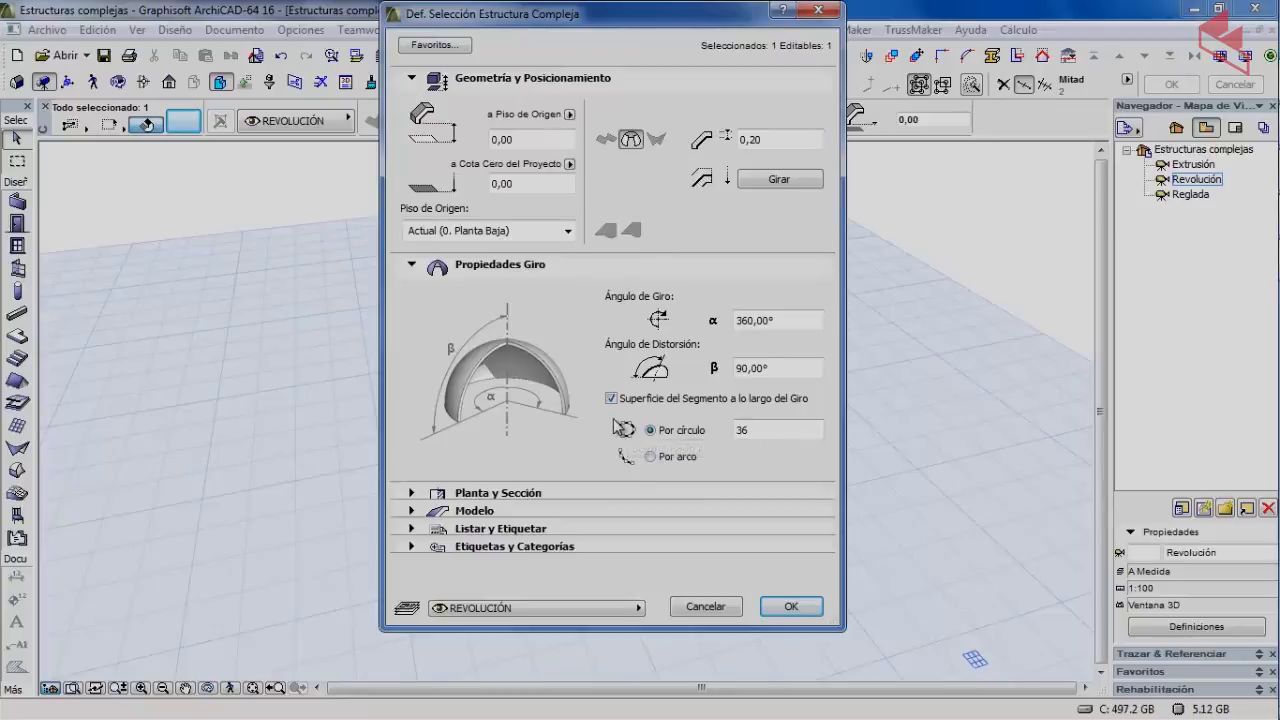
double_click(741, 430)
left_click(789, 607)
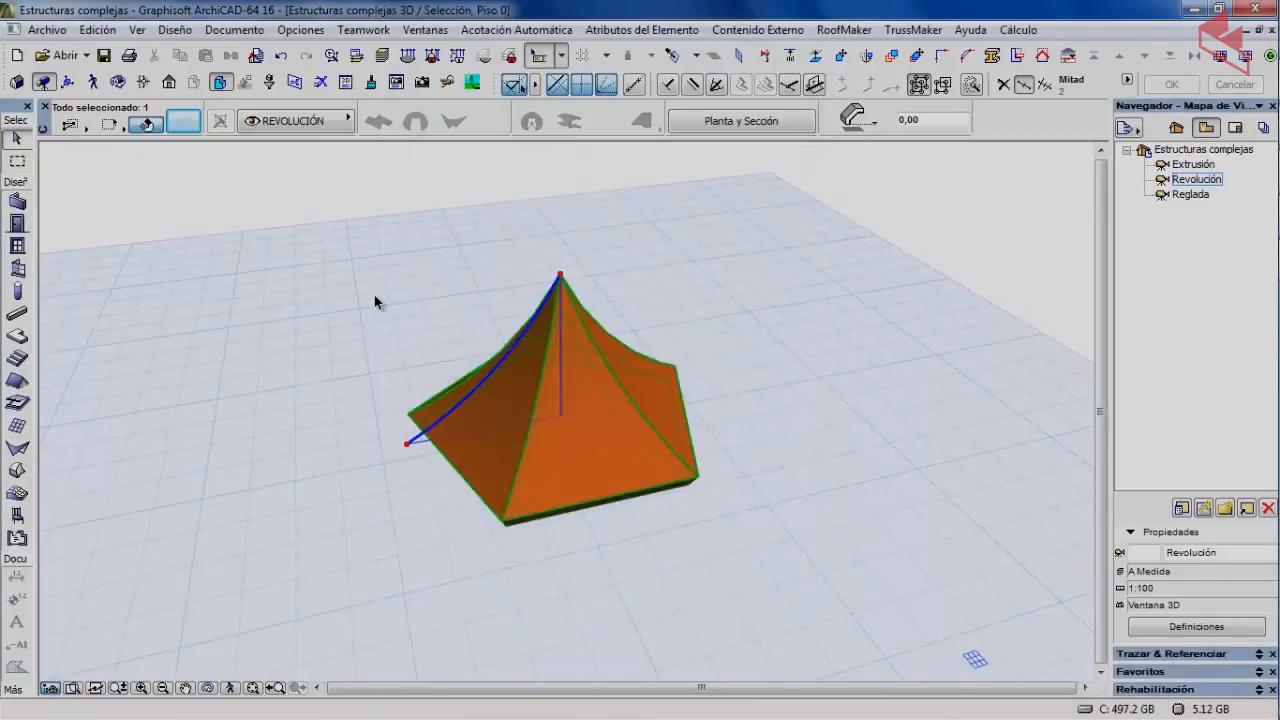
left_click(119, 84)
left_click_drag(334, 365, 454, 521)
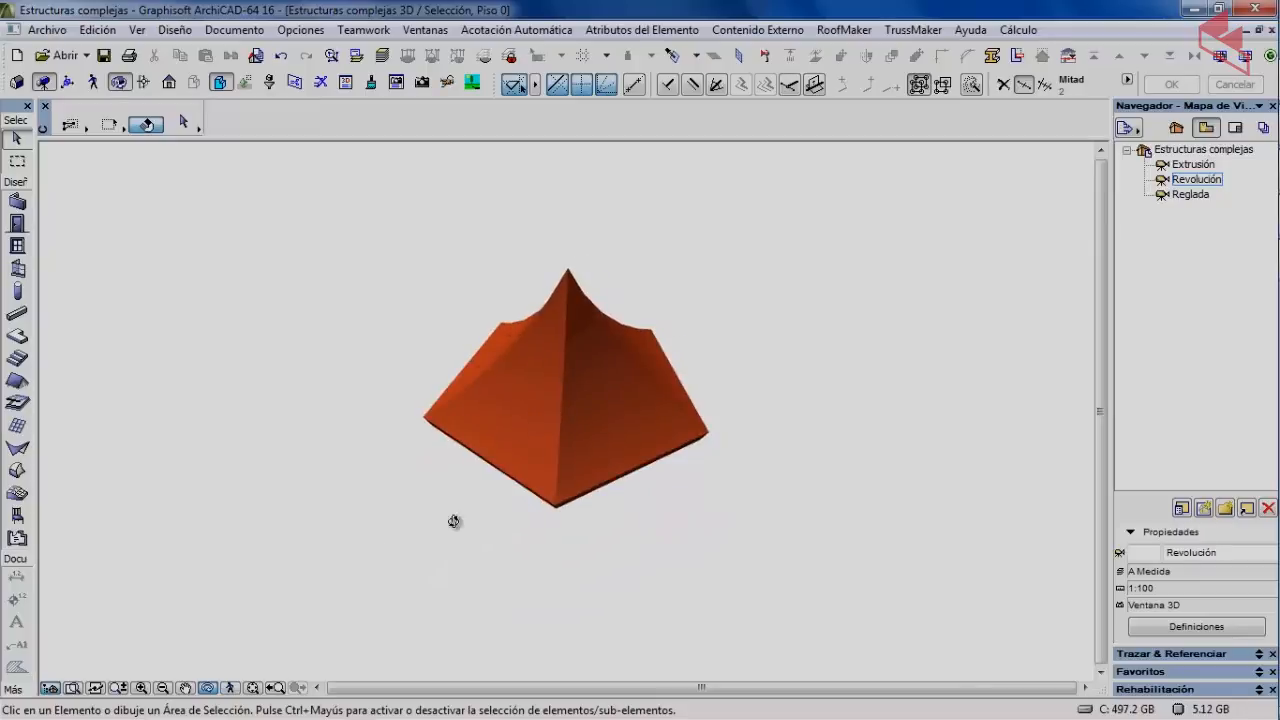
left_click_drag(232, 562, 392, 487)
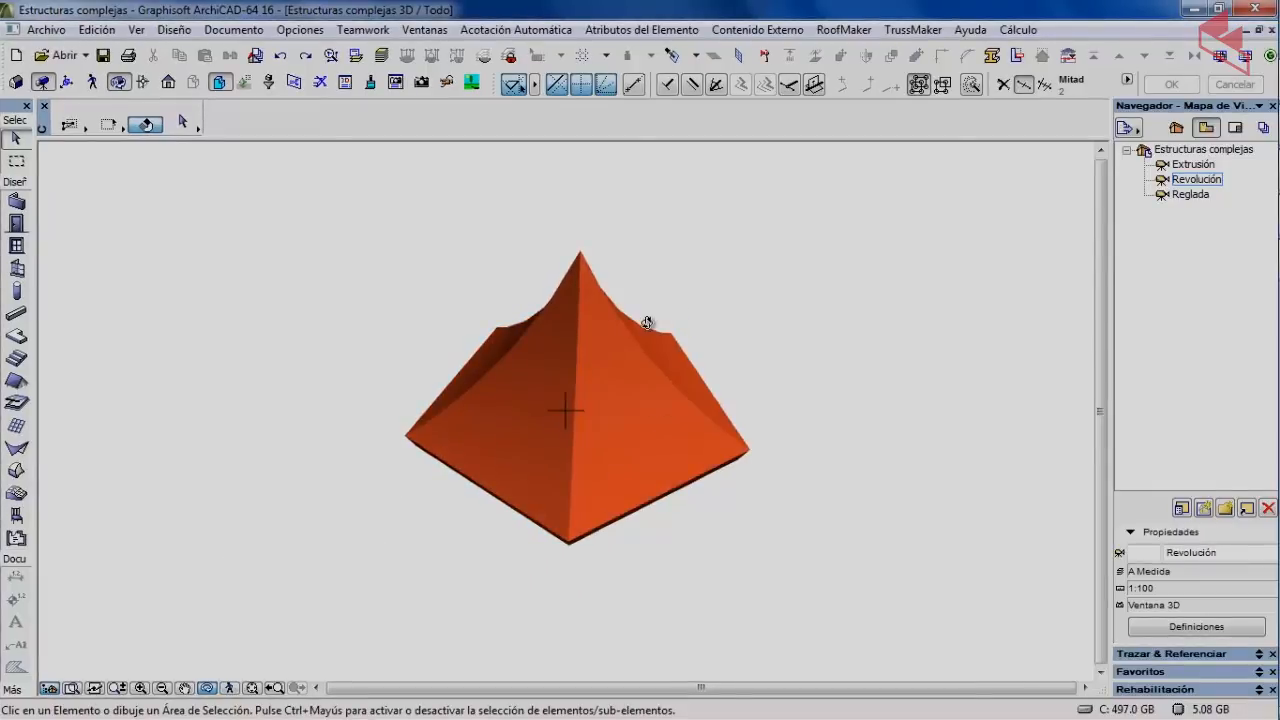
- Open the saved Reglada view and select the ruled shell
double_click(1192, 194)
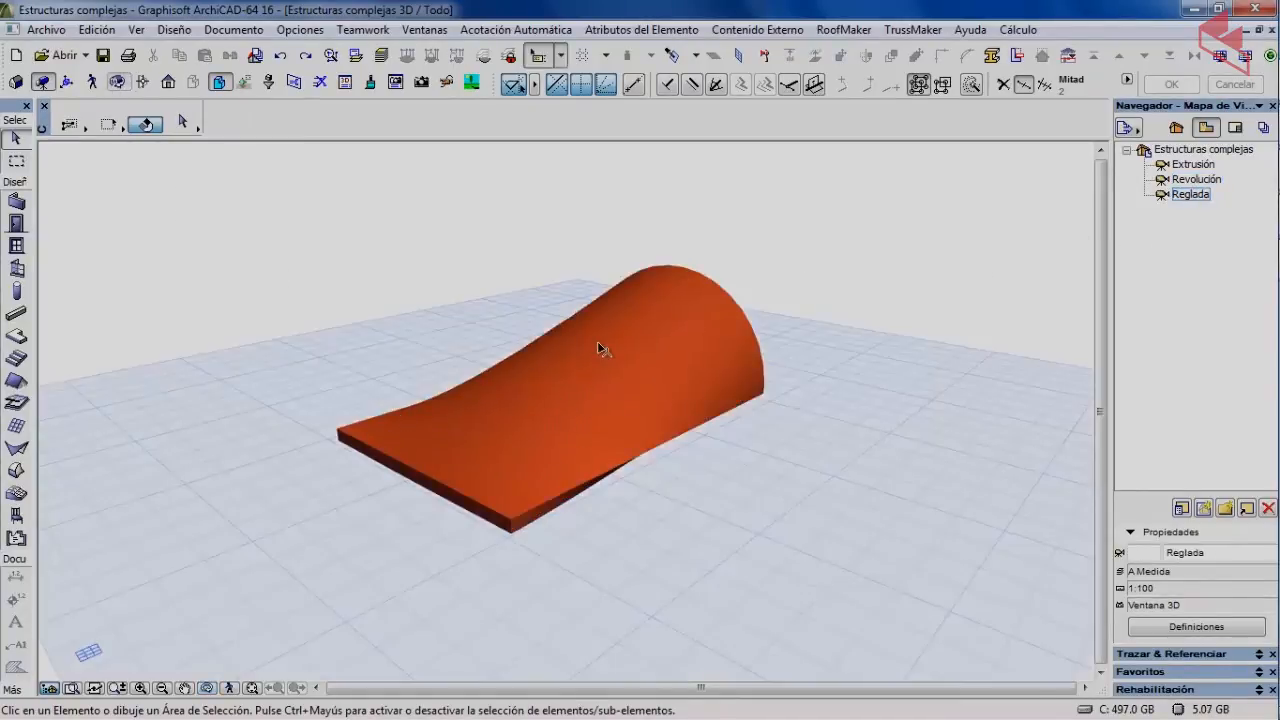
left_click(599, 339)
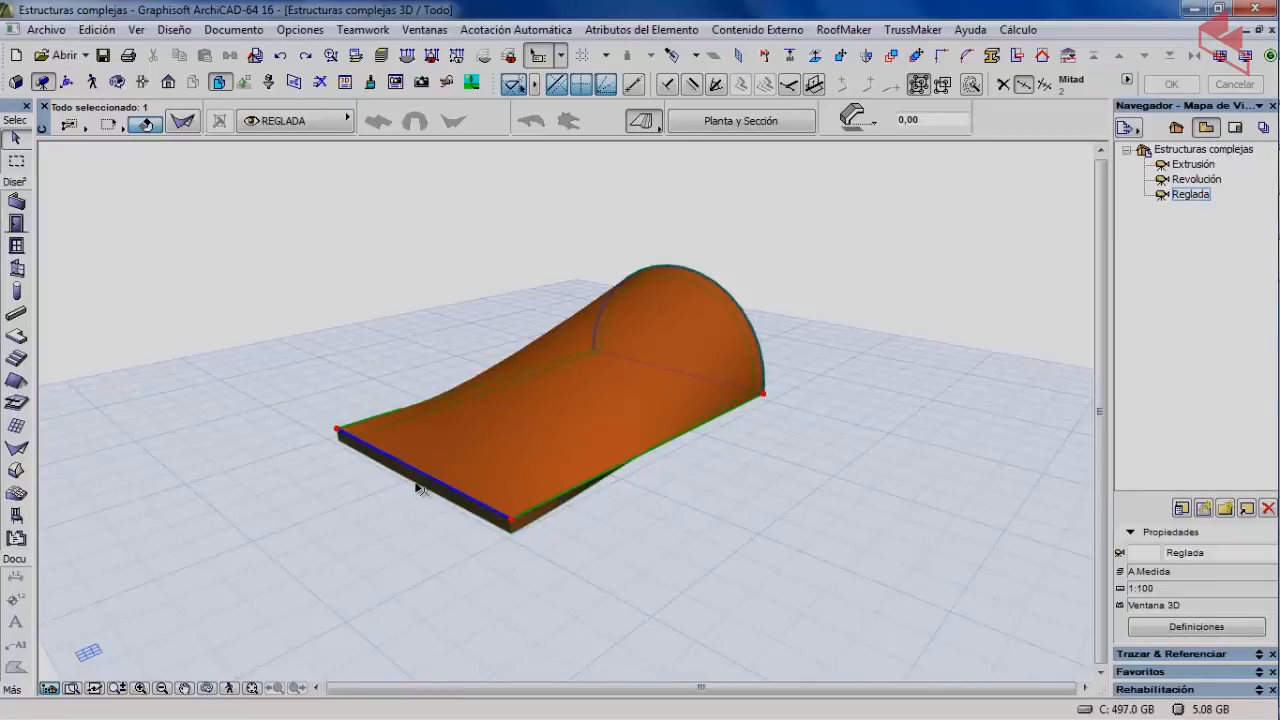
- Try to lengthen and shorten the ruled shell's straight front profile by moving its end node along the edge, and undo both changes
left_click(509, 526)
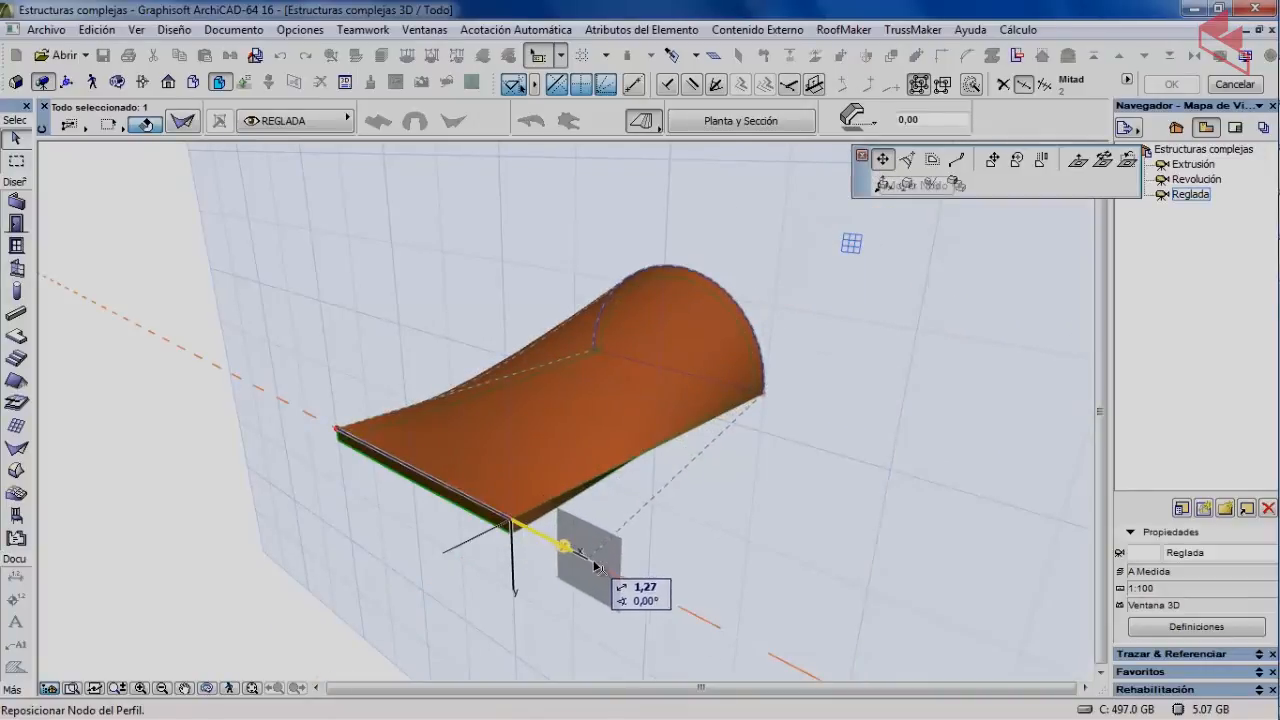
left_click(621, 583)
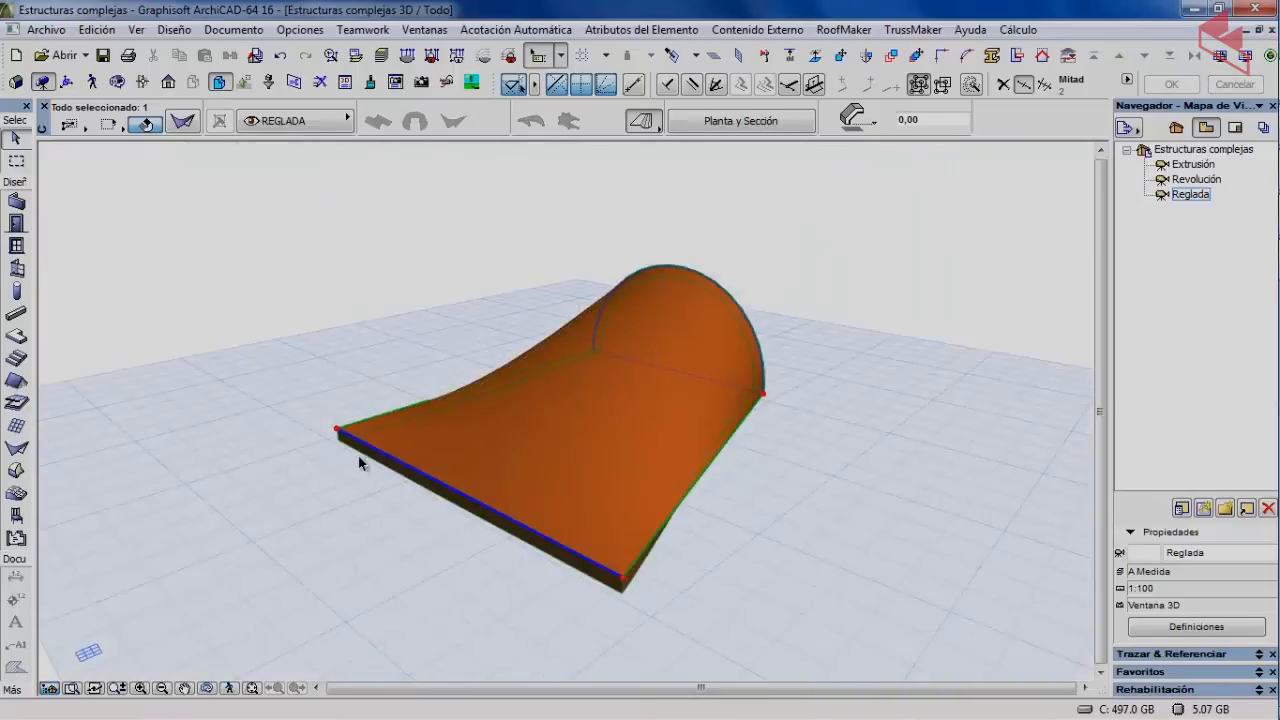
left_click(624, 579)
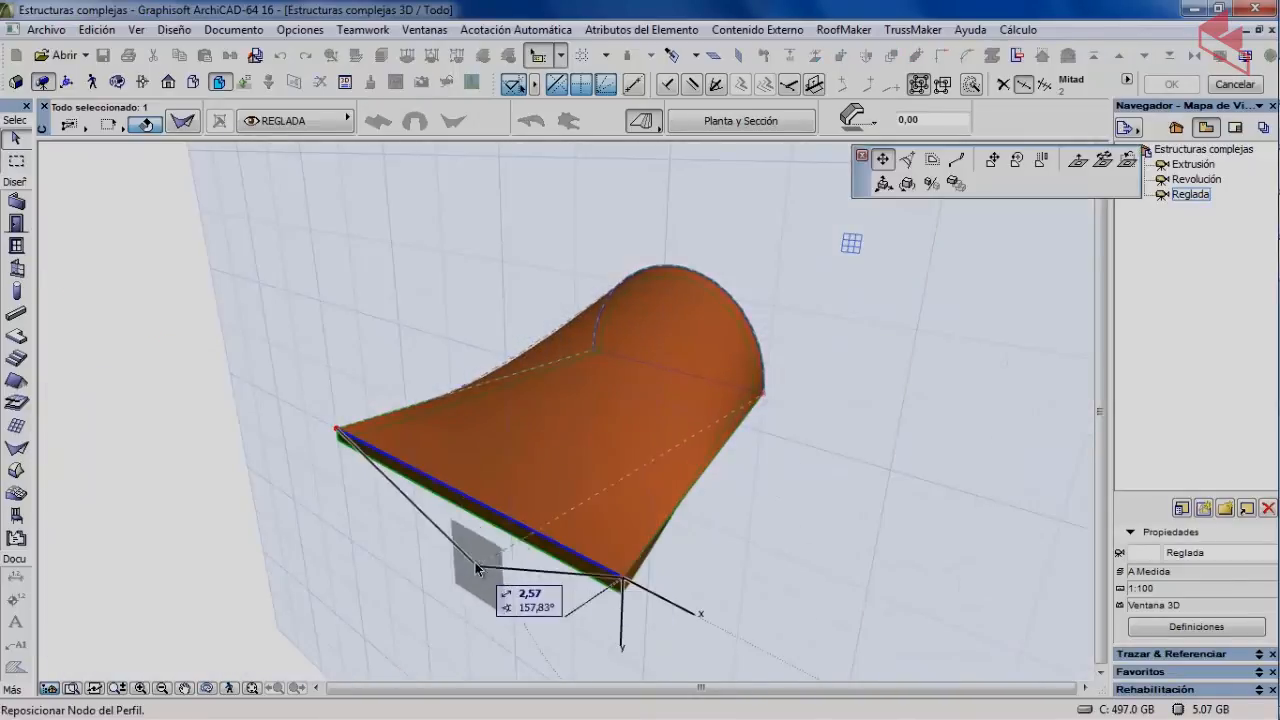
left_click(485, 509)
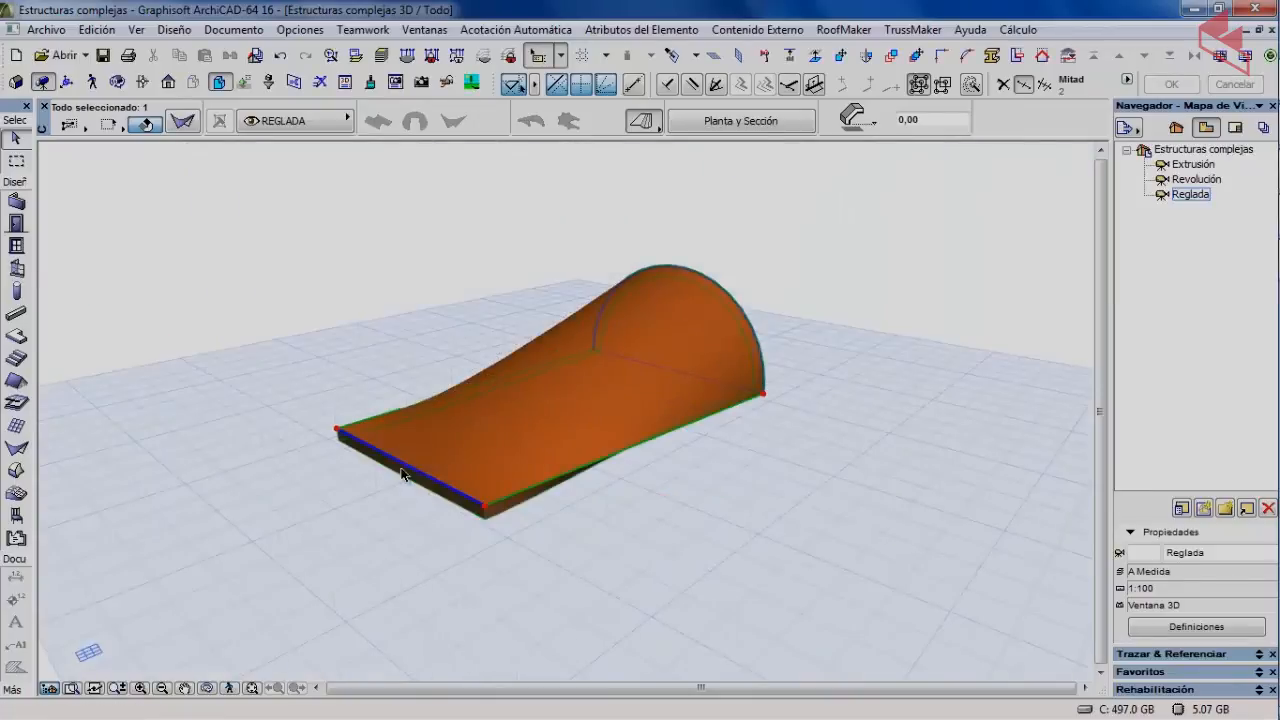
left_click(266, 268)
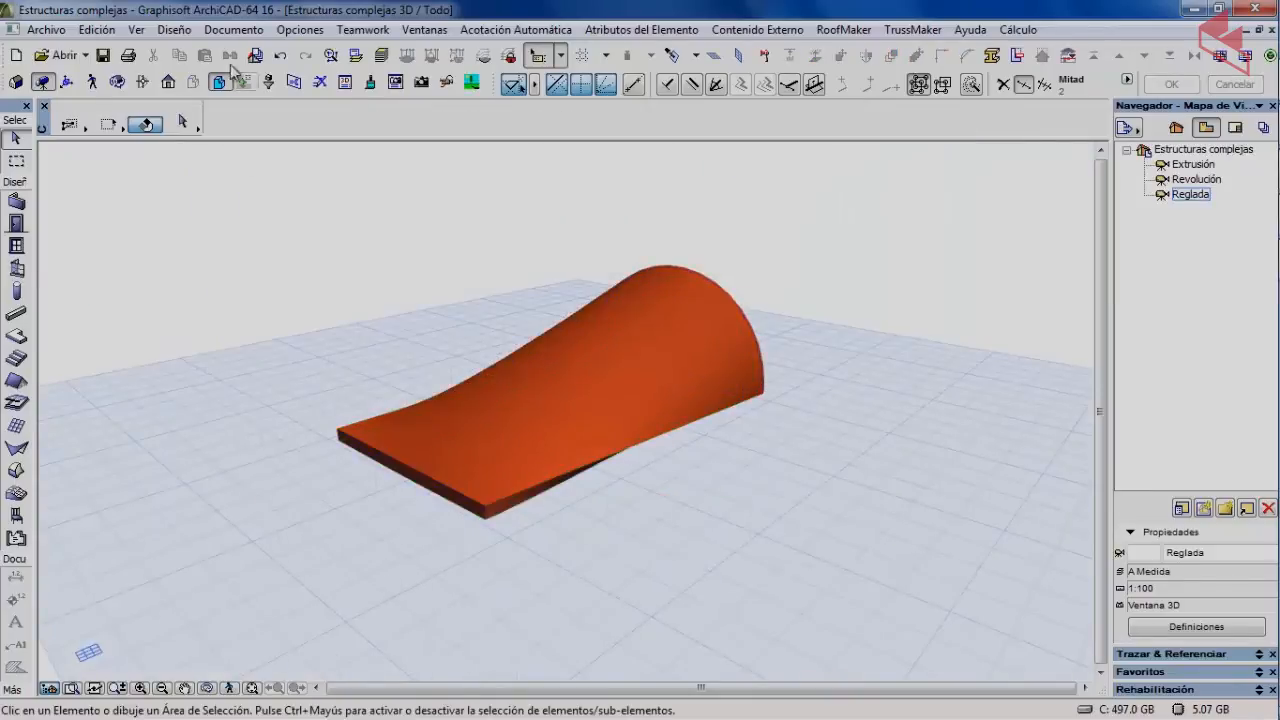
left_click(281, 56)
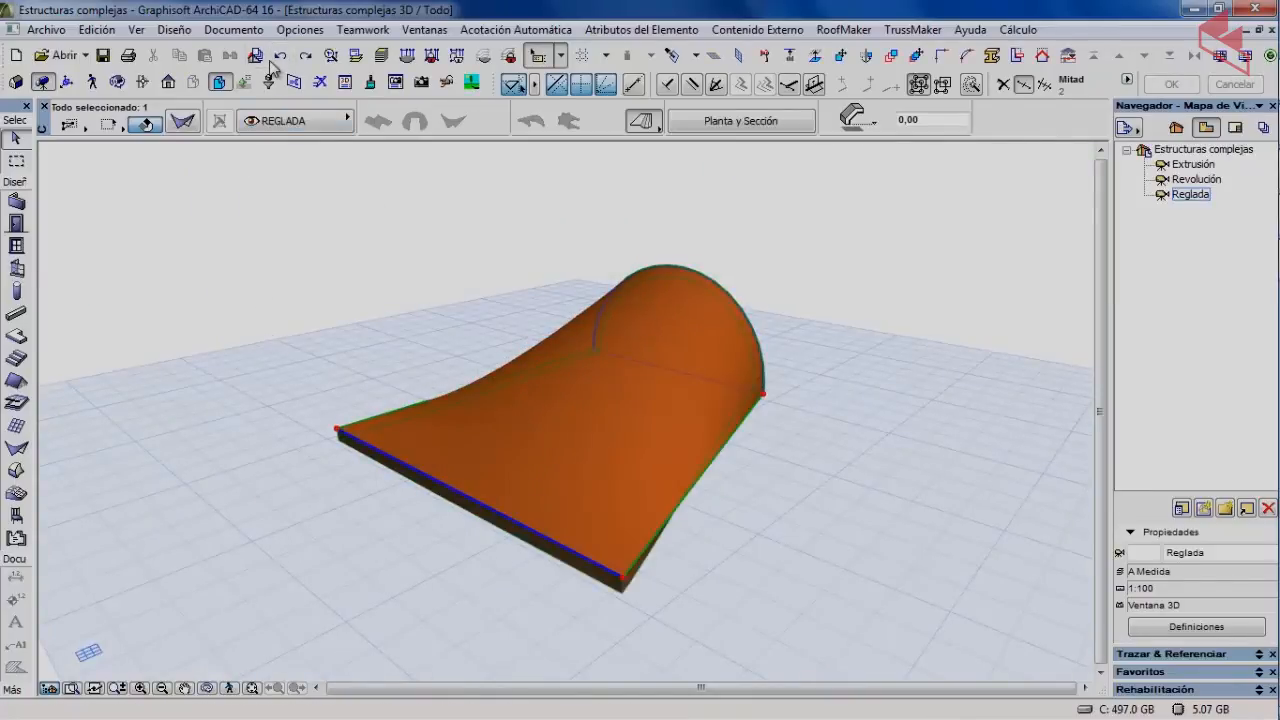
left_click(305, 55)
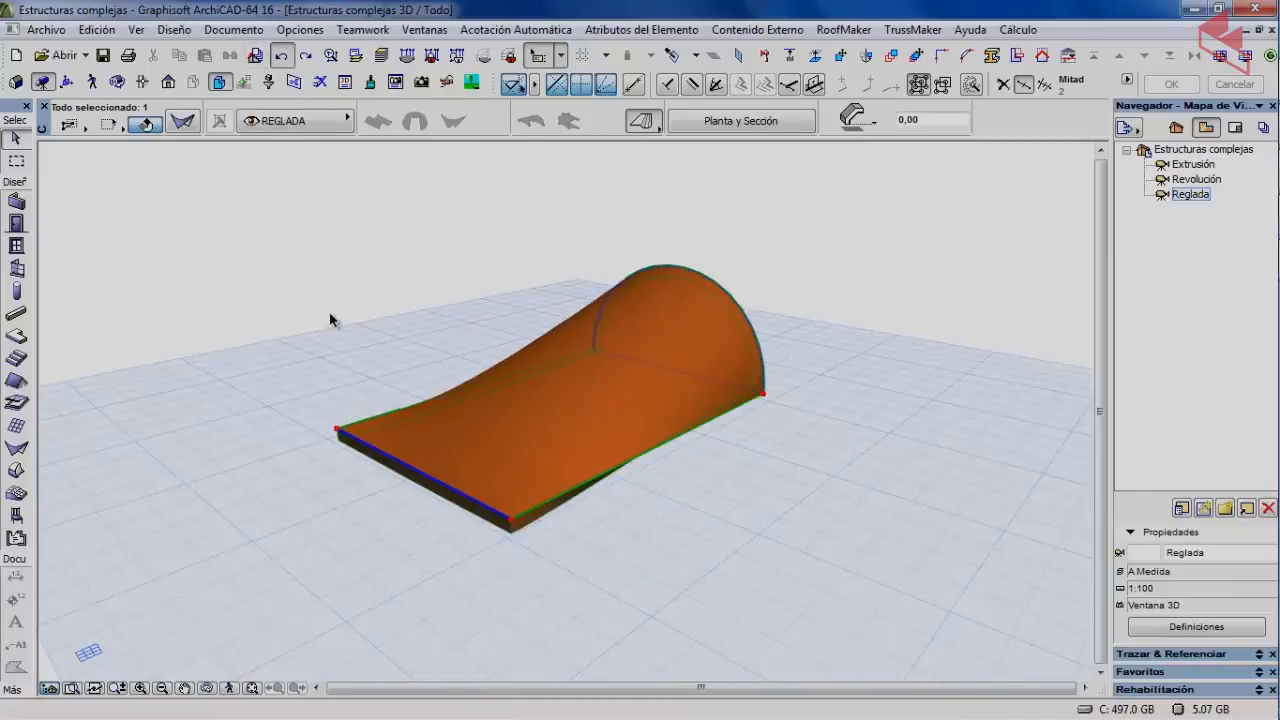
- Try to continue the ruled shell's straight front profile from its end node with two downward-angled segments, and undo the extension
left_click(510, 522)
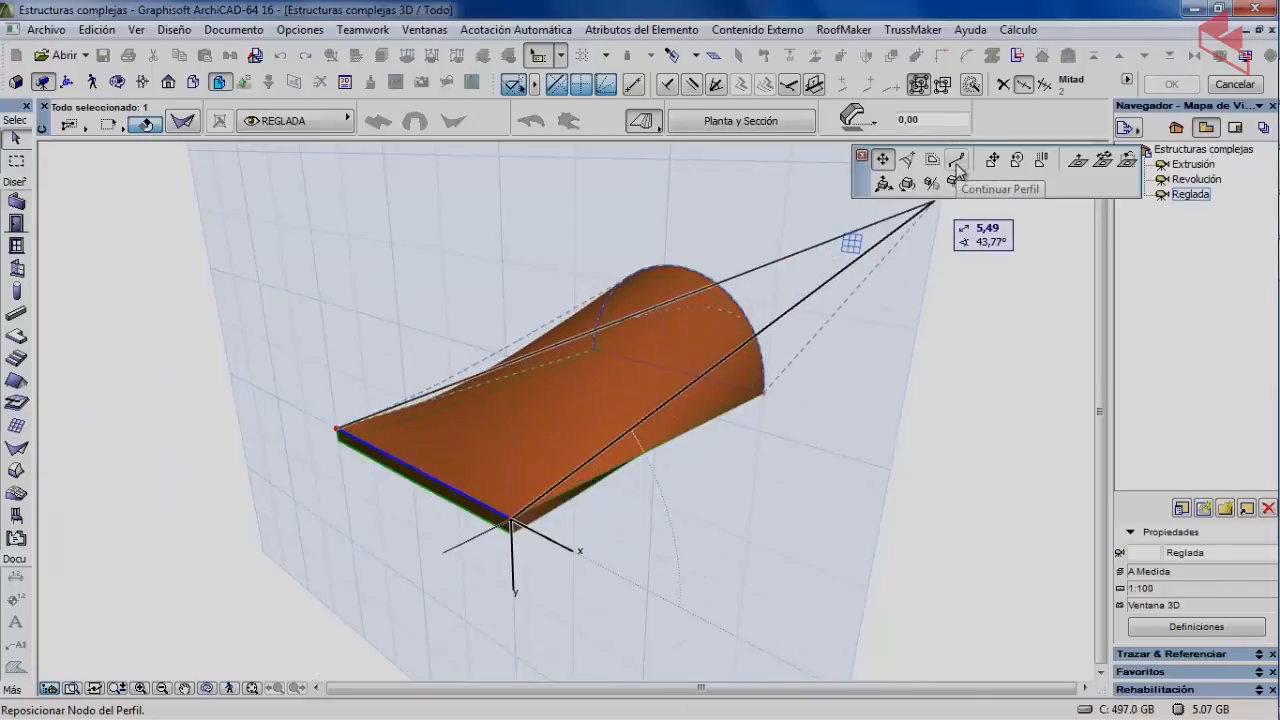
left_click(956, 161)
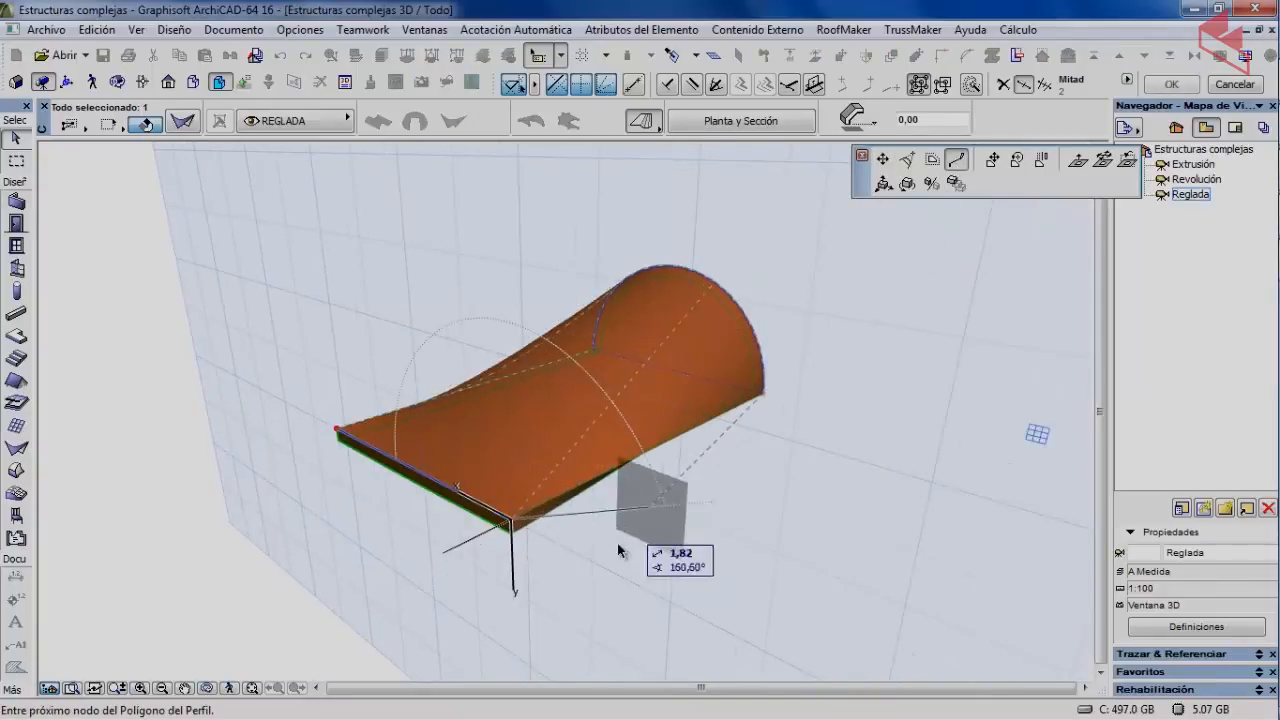
left_click(571, 598)
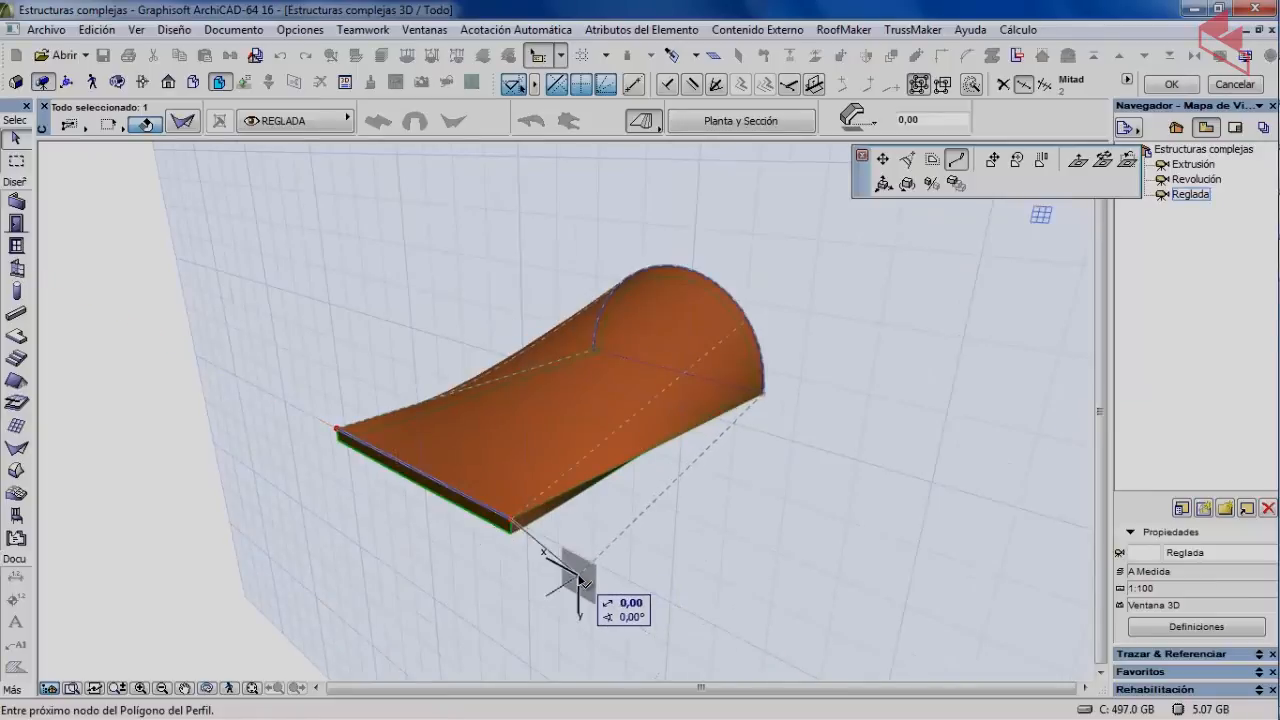
double_click(508, 637)
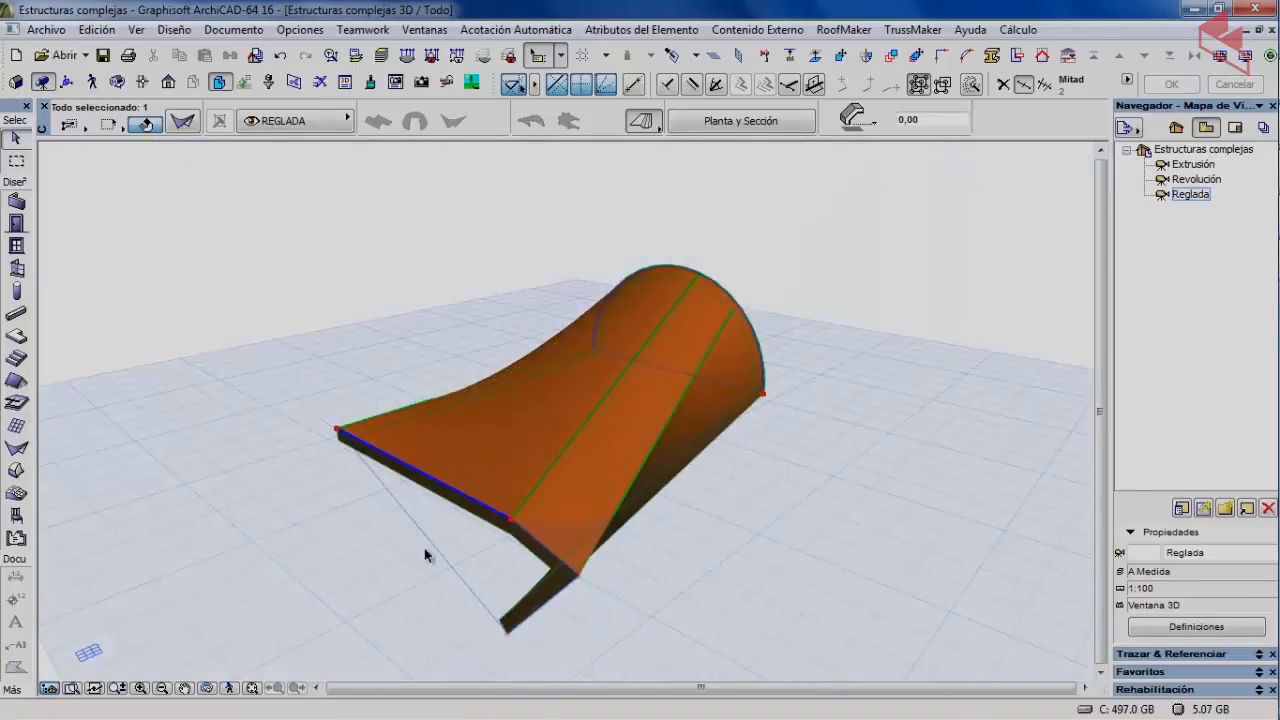
left_click(117, 81)
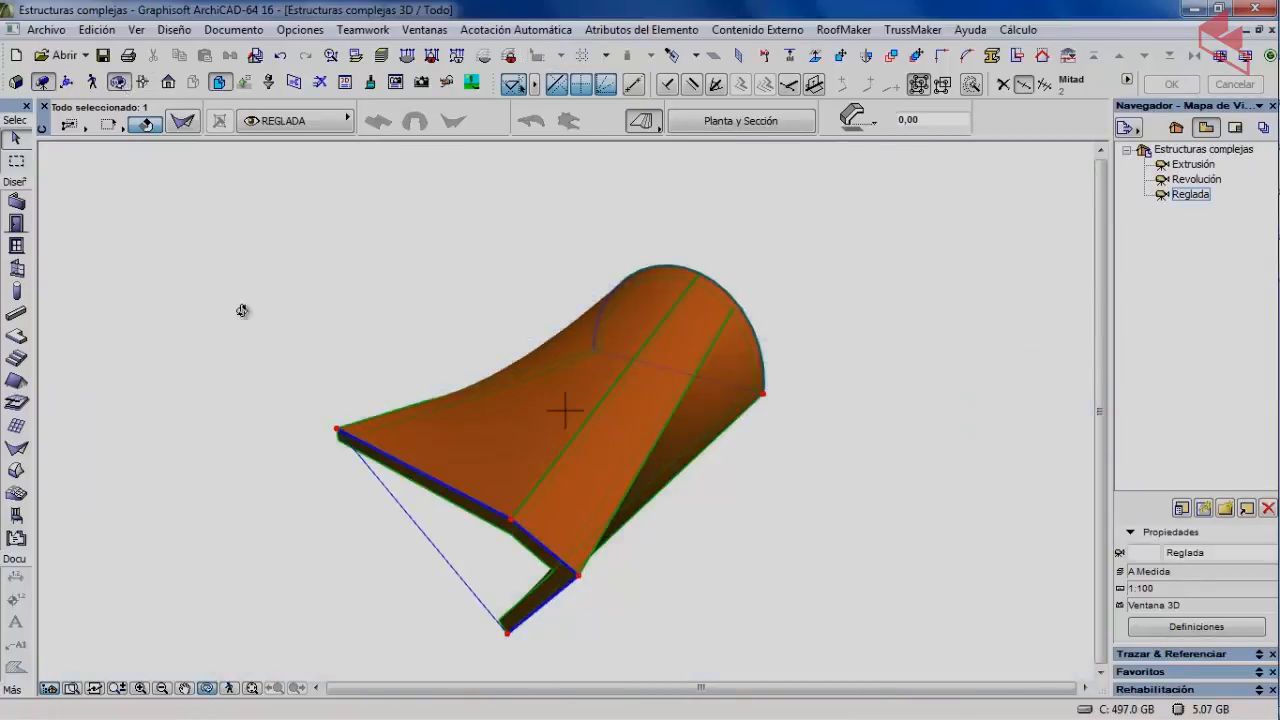
mouse_move(303, 399)
left_mouse_down()
mouse_move(303, 314)
mouse_move(437, 344)
mouse_move(609, 351)
mouse_move(457, 471)
mouse_move(251, 449)
mouse_move(295, 419)
mouse_move(340, 414)
mouse_move(314, 380)
left_mouse_up()
left_click(284, 56)
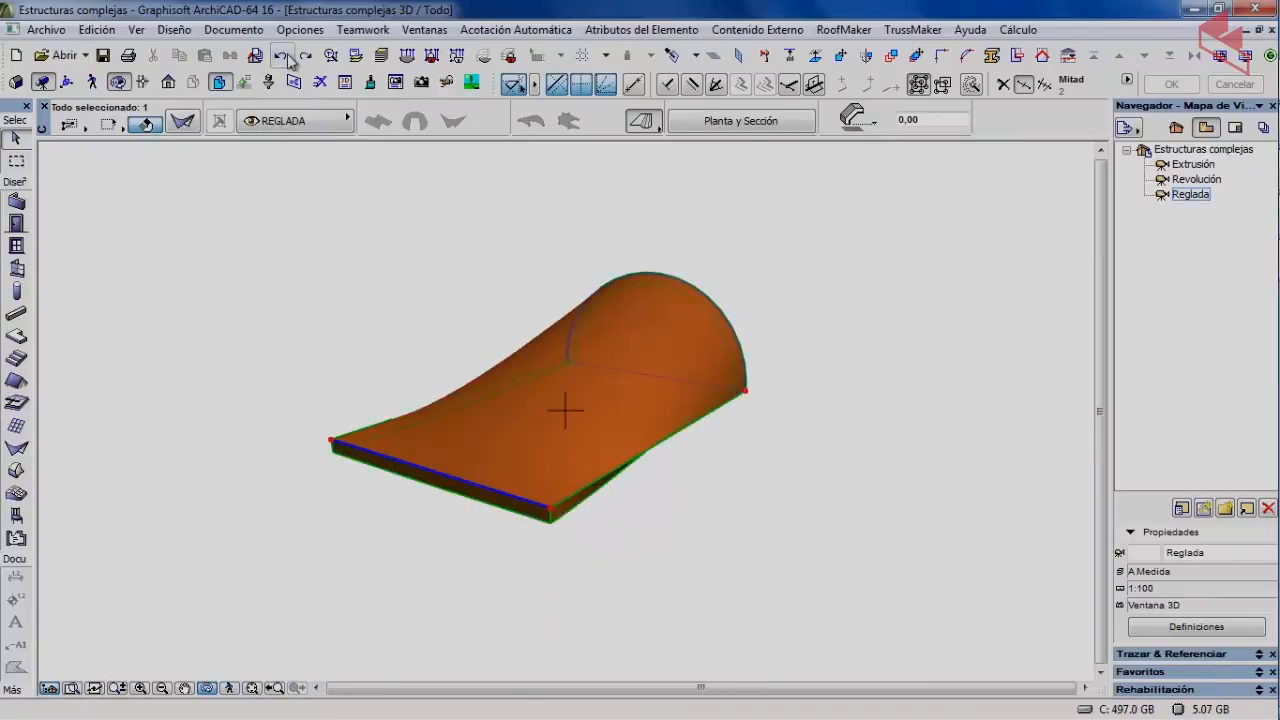
- Try to insert two new nodes in the ruled shell's straight front profile, one raised and one lowered, and undo both insertions
left_click_drag(405, 327, 351, 351)
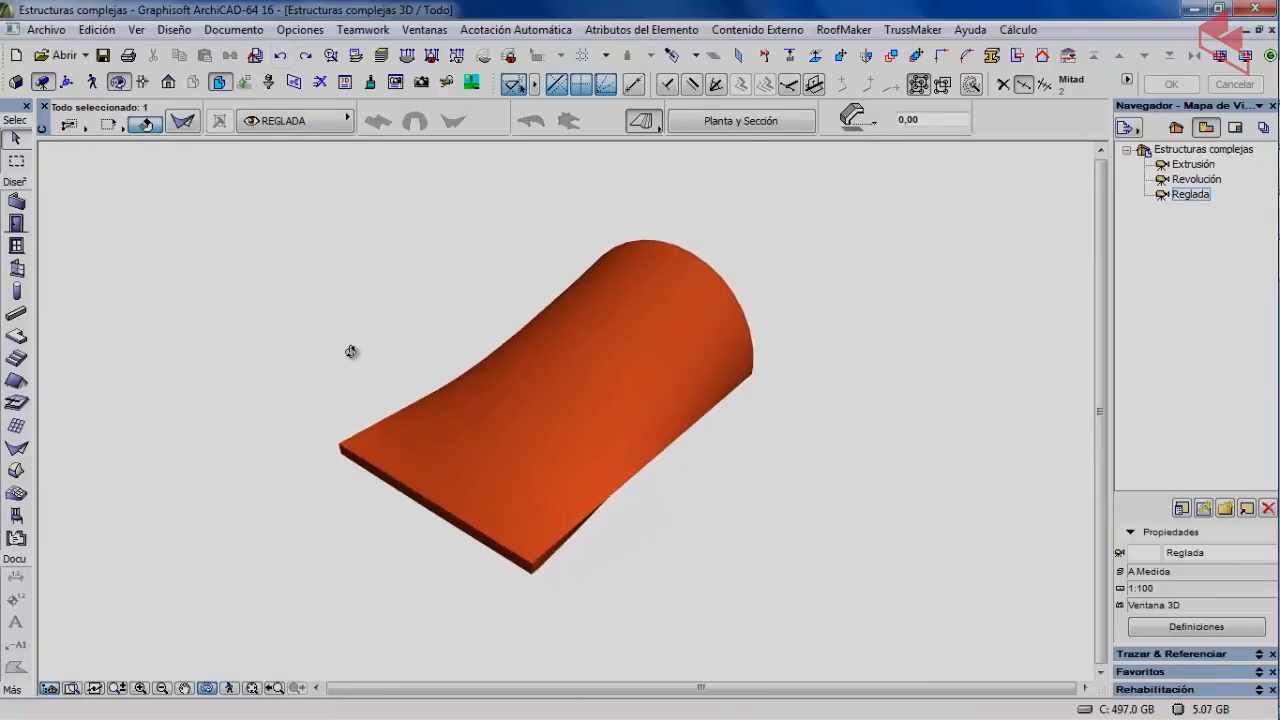
left_click(120, 82)
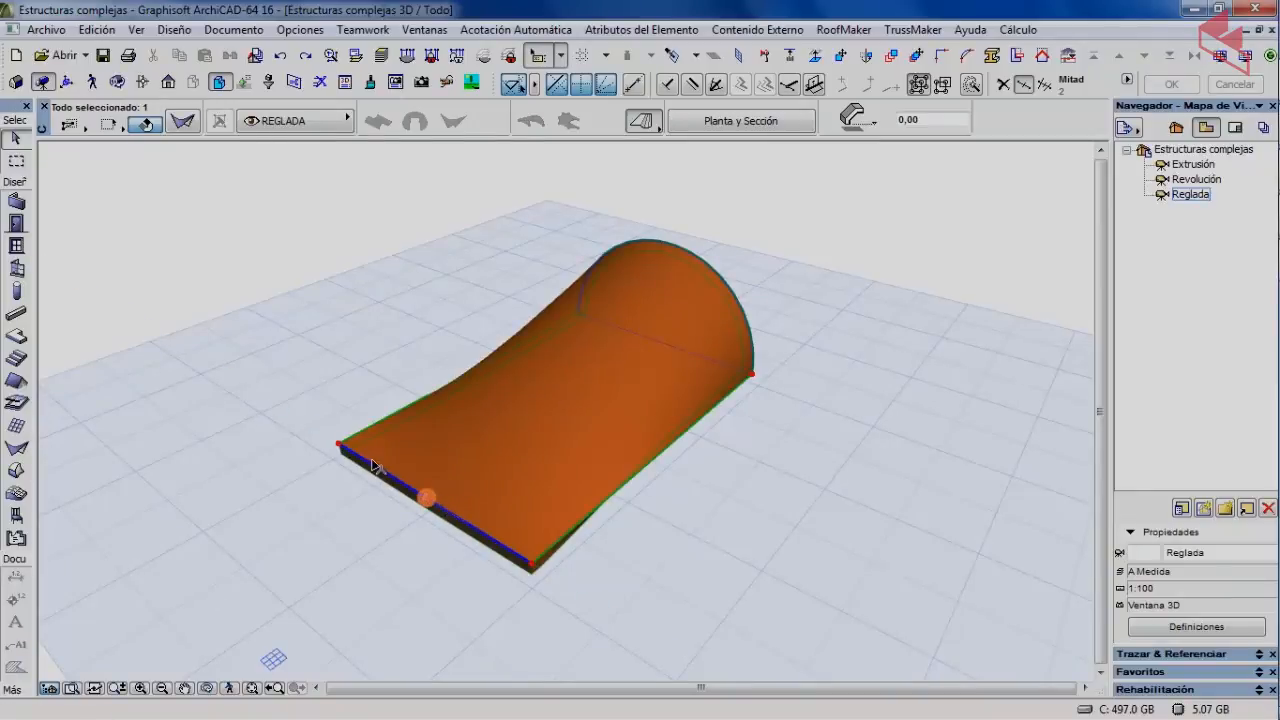
left_click(451, 514)
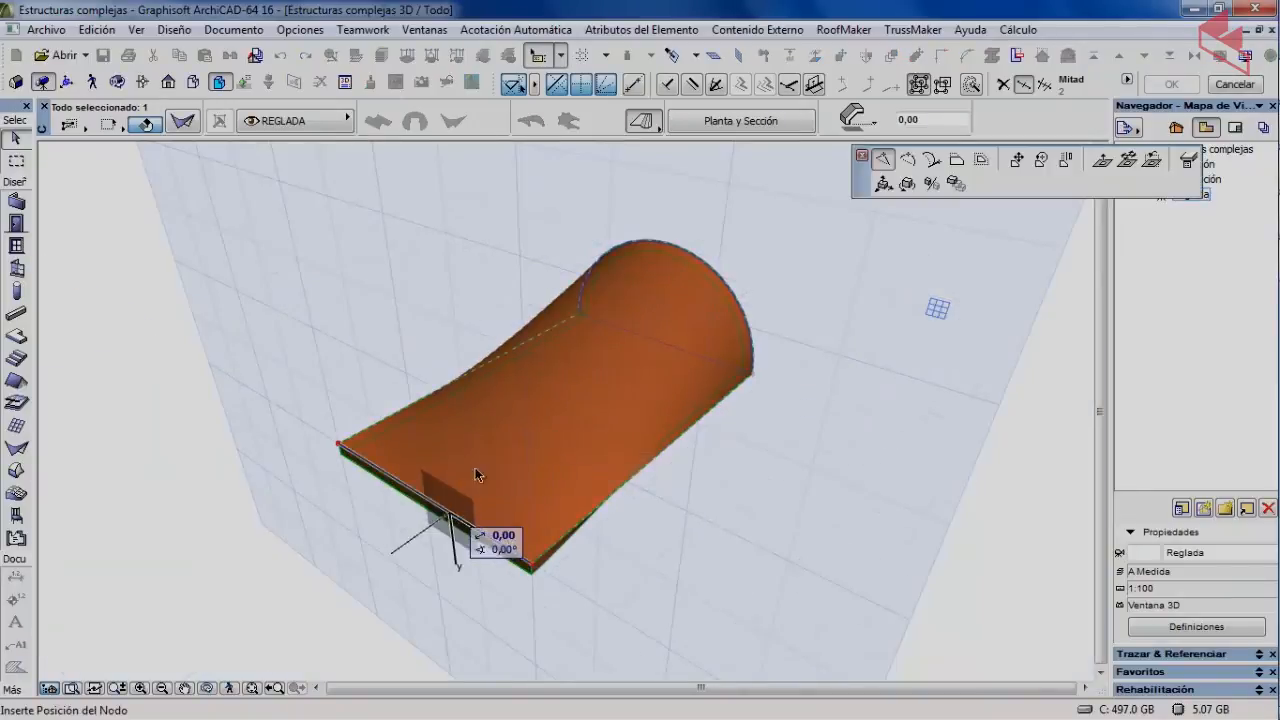
left_click(883, 164)
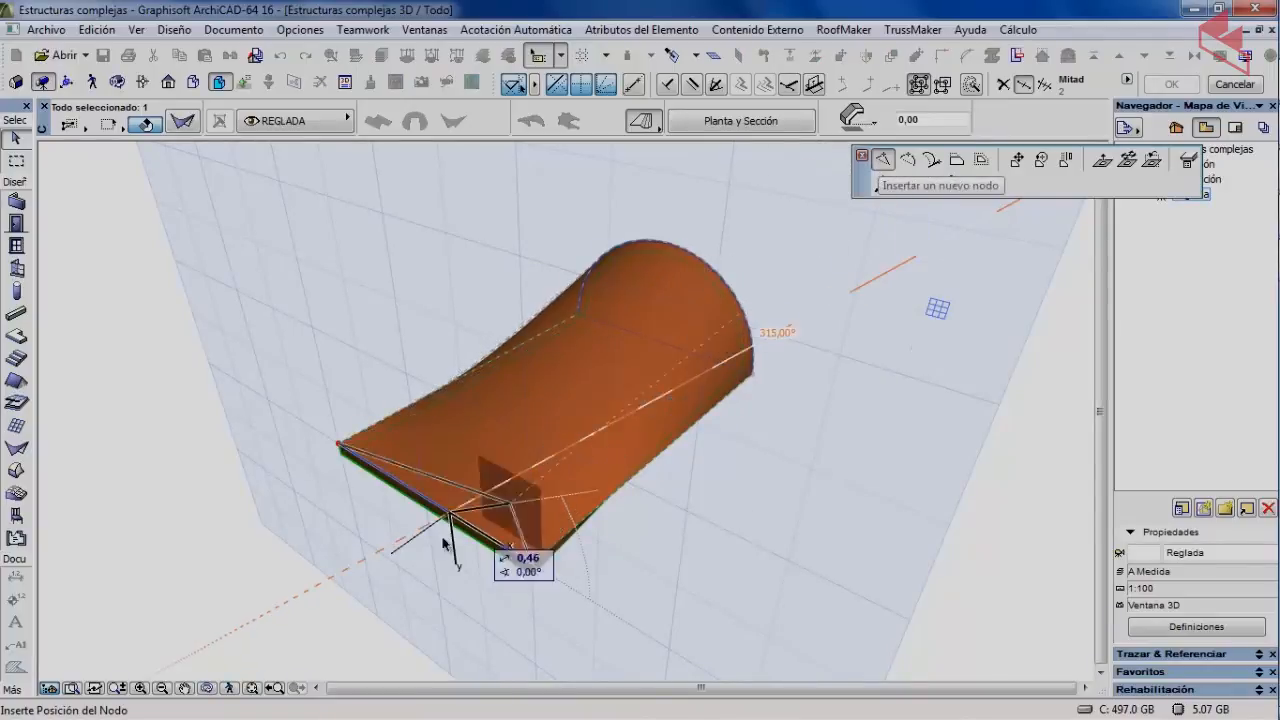
left_click(466, 460)
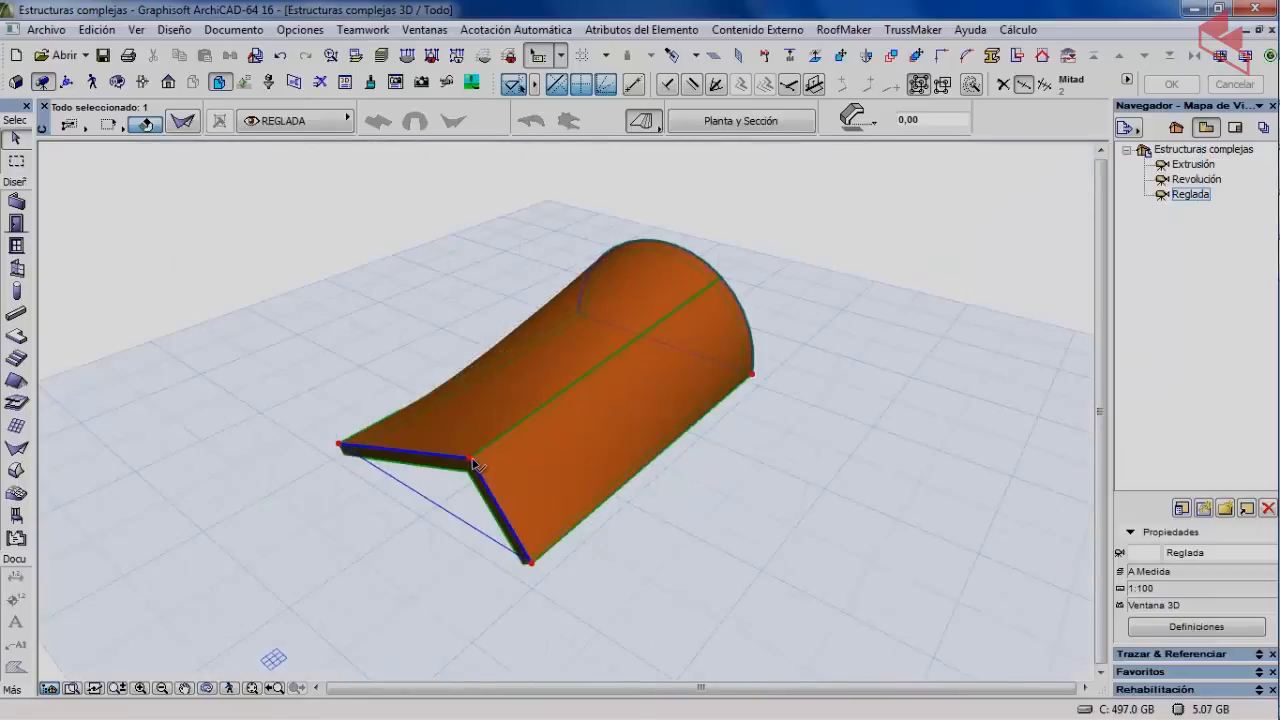
left_click(410, 457)
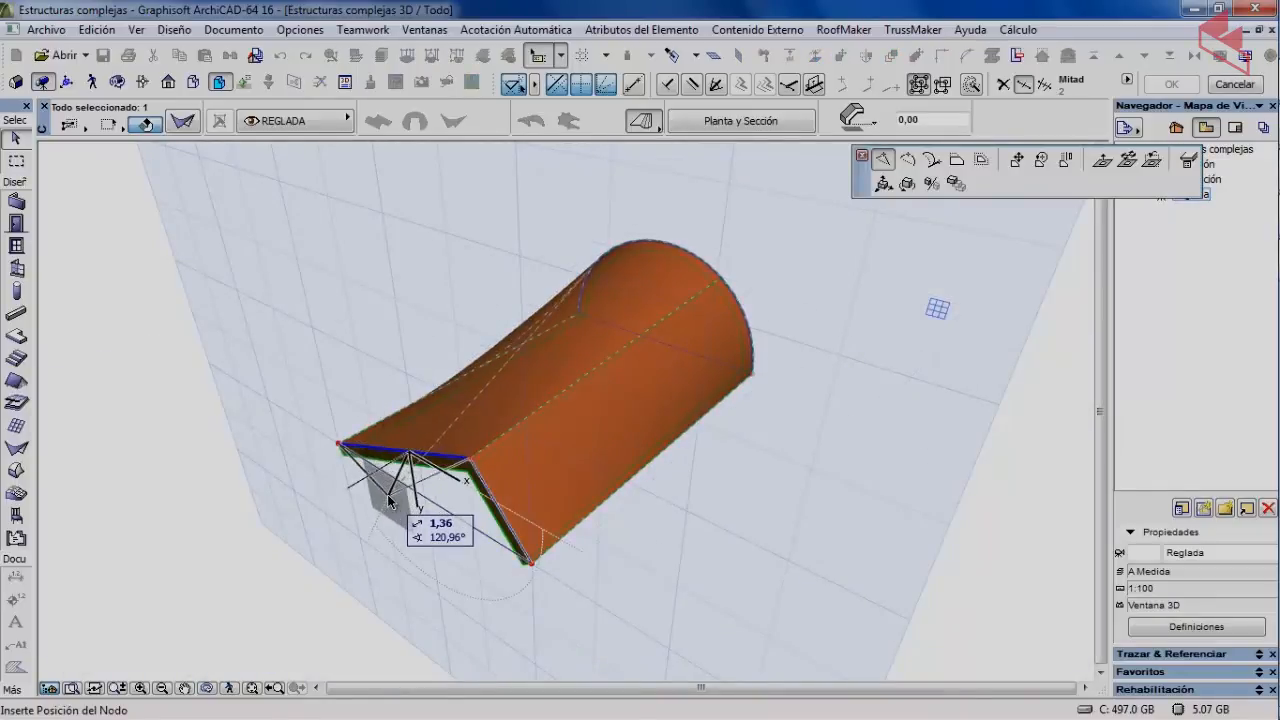
left_click(387, 494)
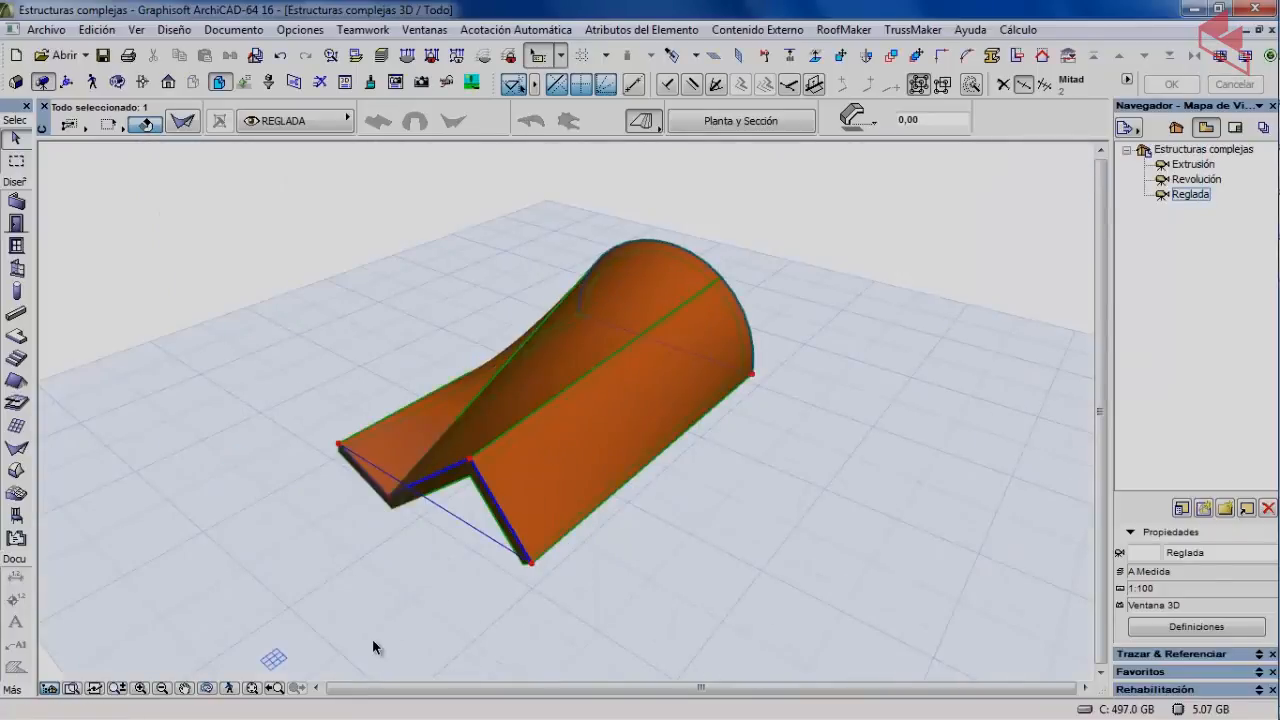
left_click(281, 55)
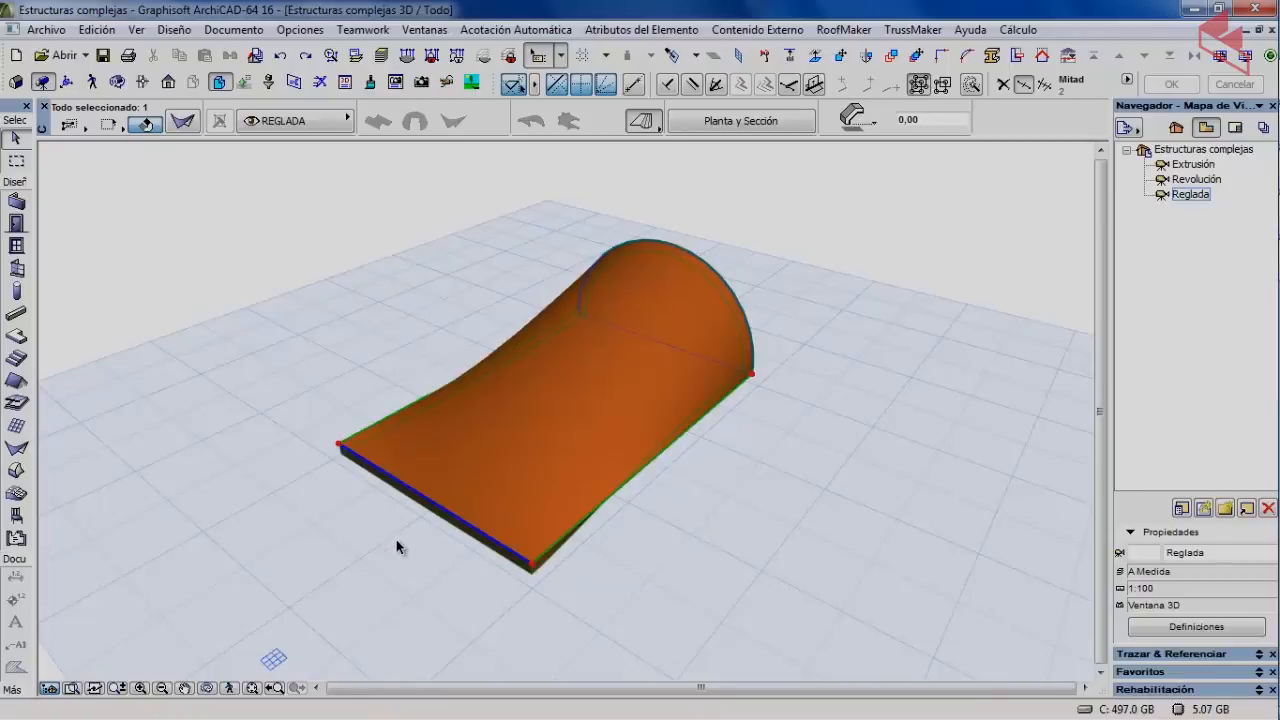
- Try to curve the ruled shell's straight front profile upward into an arc, and undo the curvature
left_click(449, 513)
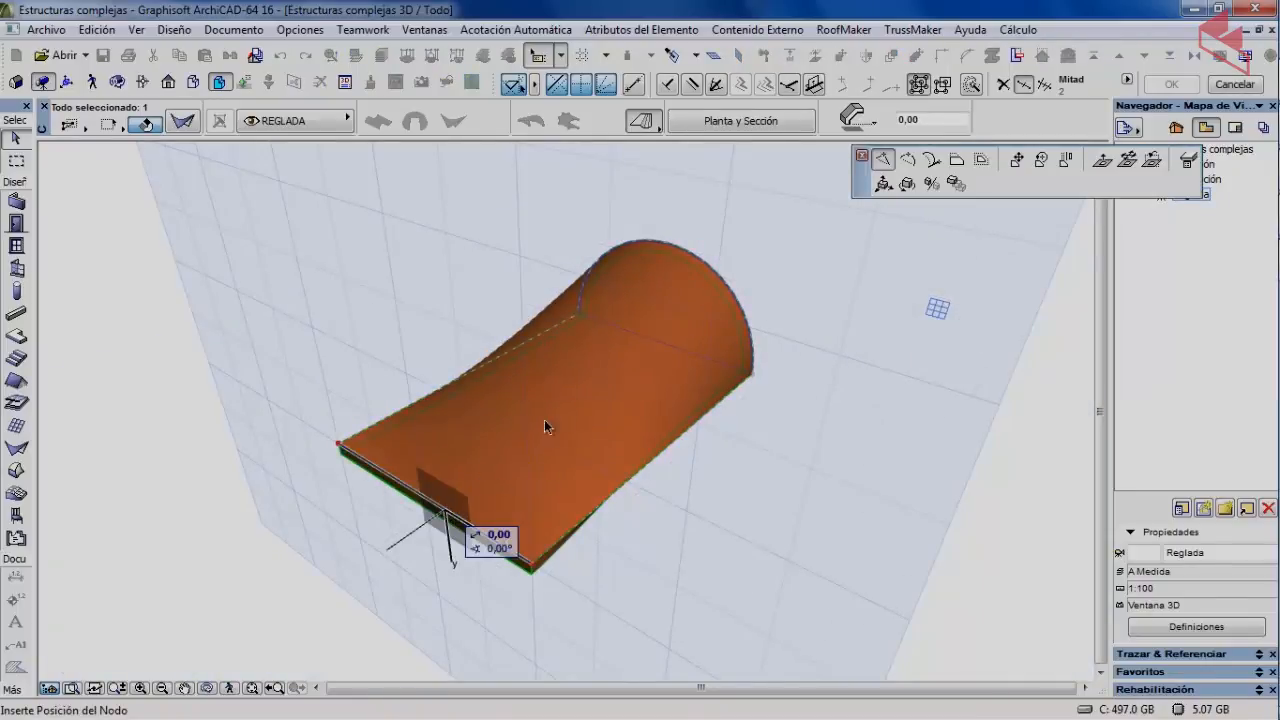
left_click(906, 162)
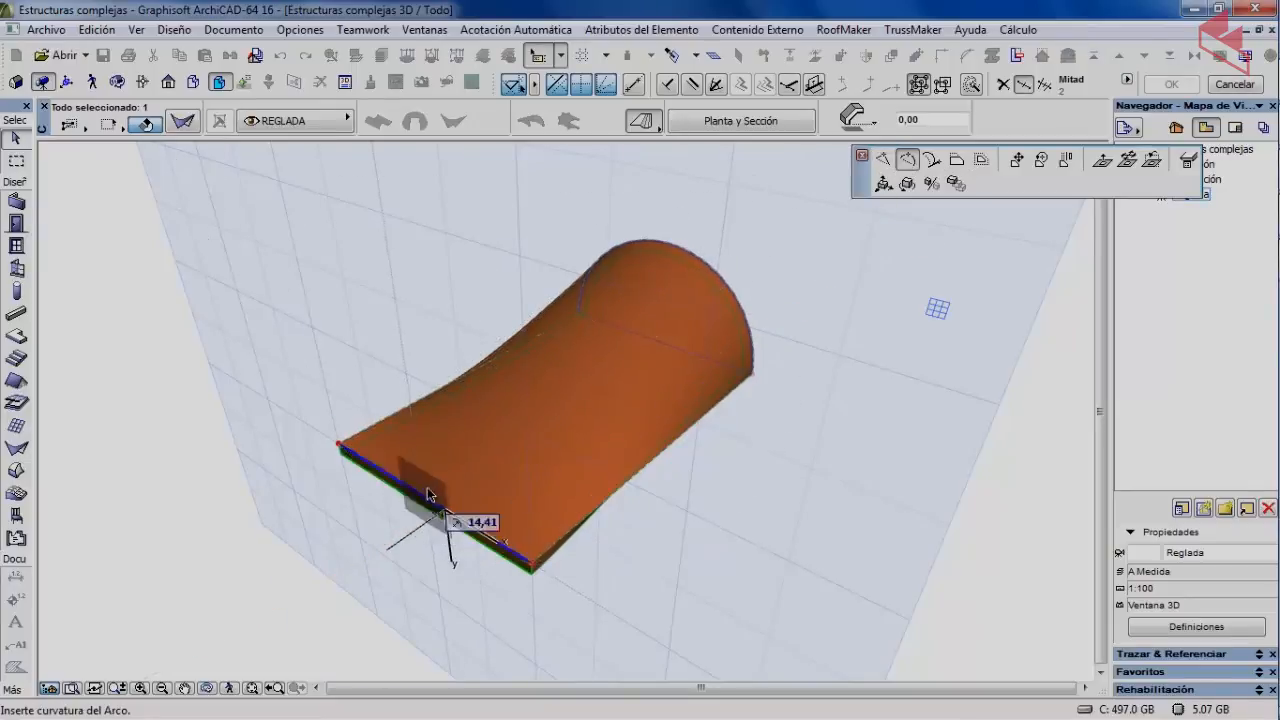
left_click(428, 446)
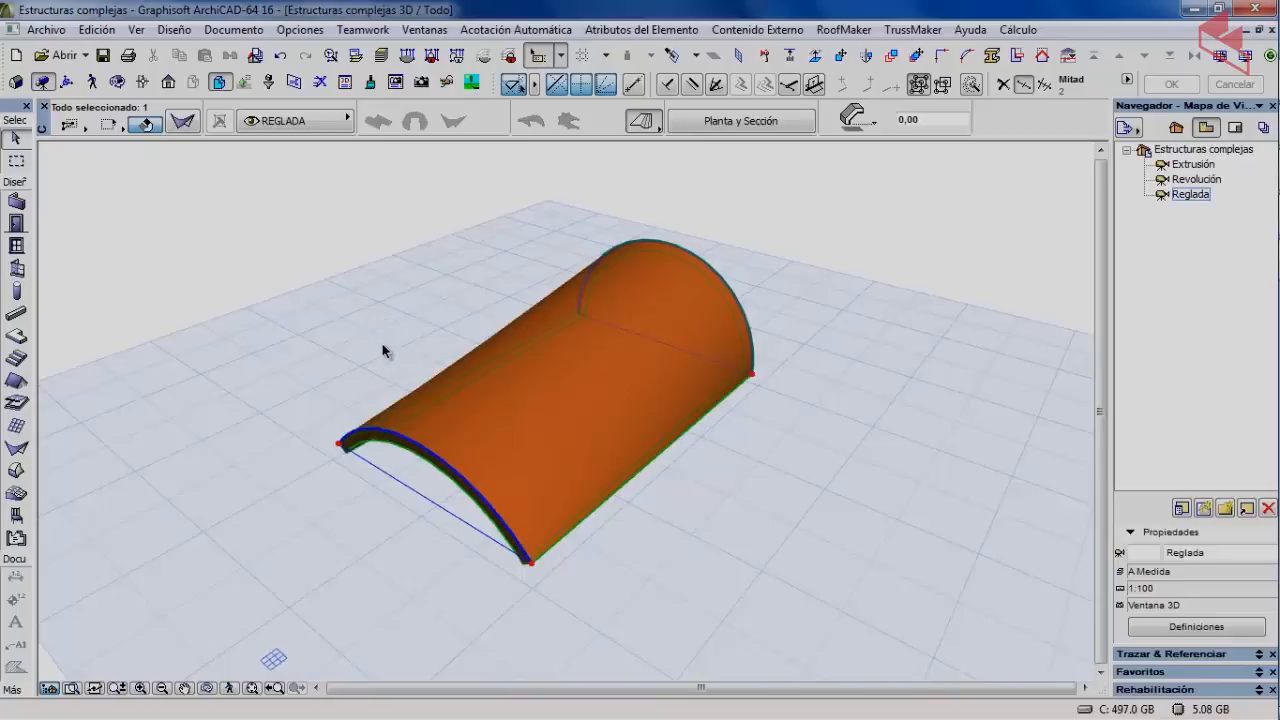
left_click(280, 55)
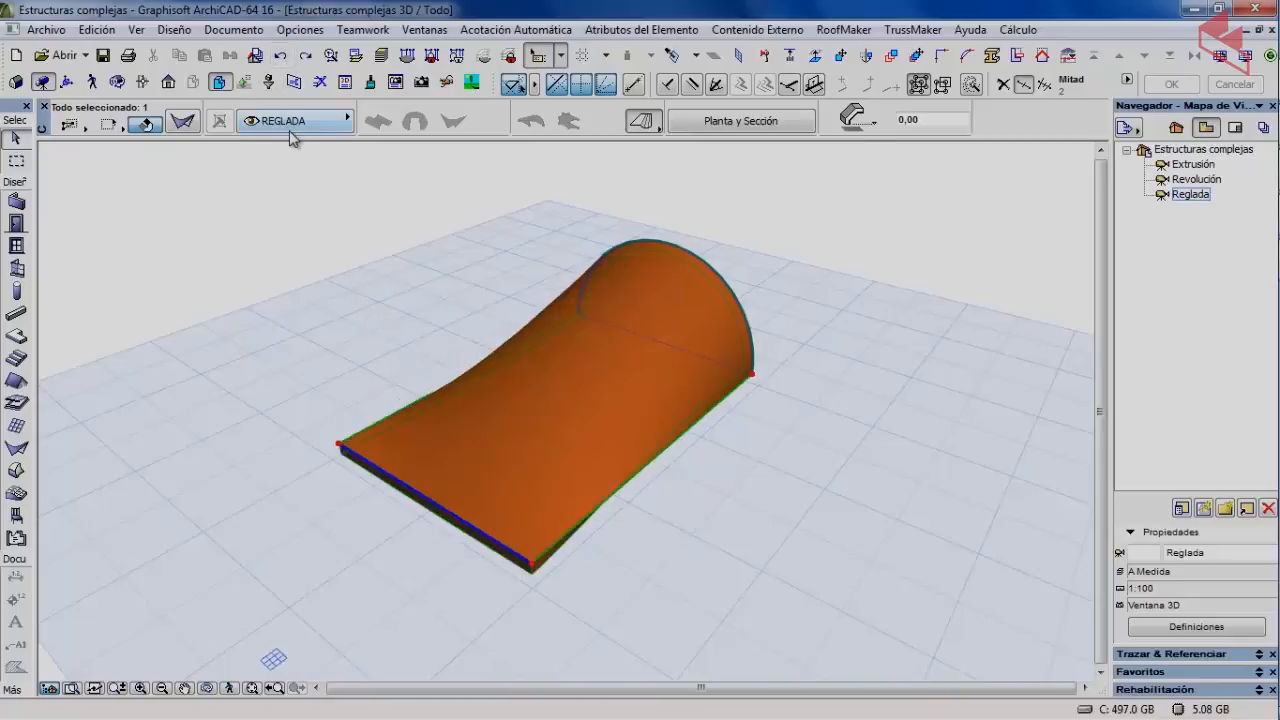
- Try to move the ruled shell's whole front profile within its vertical plane, and cancel the move
left_click(455, 518)
left_click(612, 346)
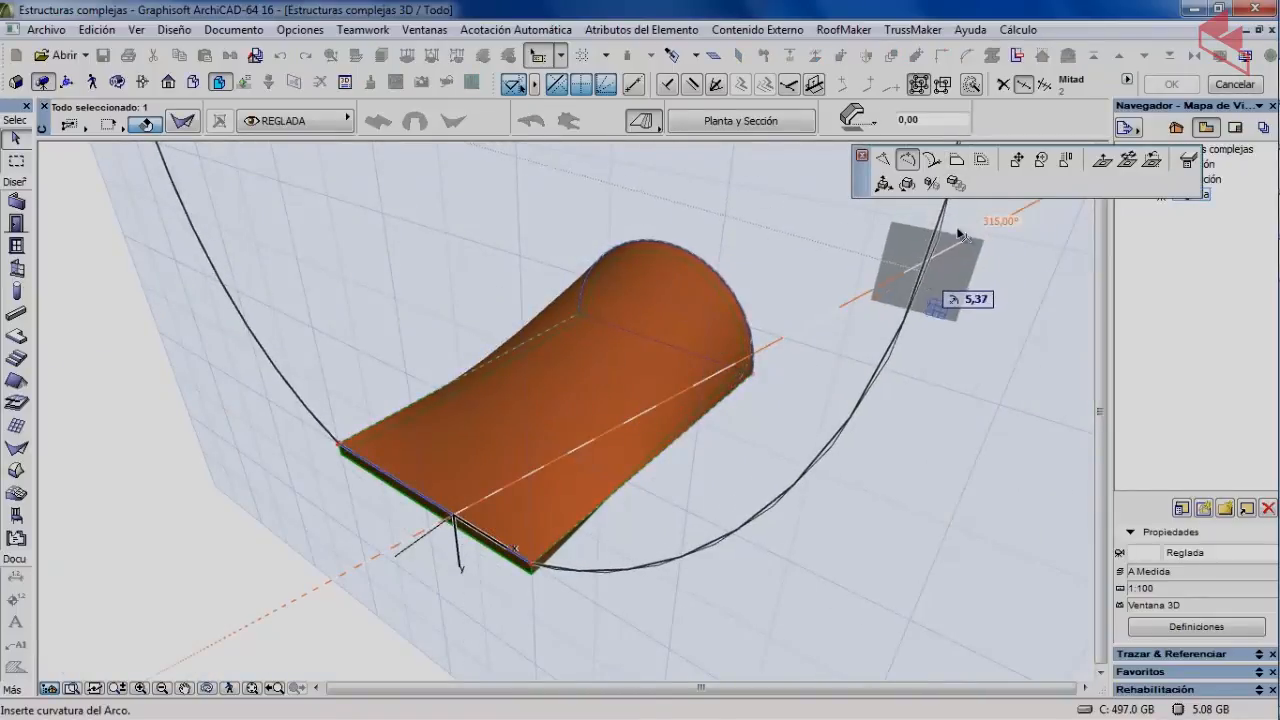
left_click(1016, 160)
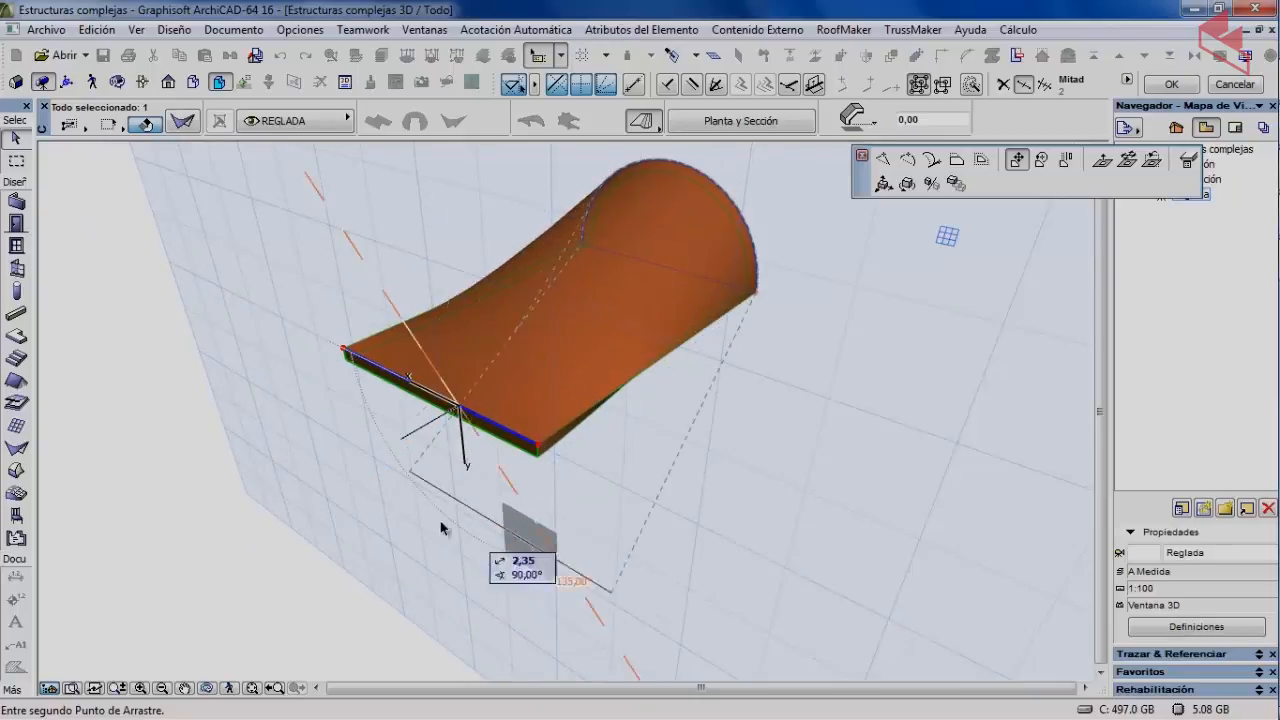
key("Escape")
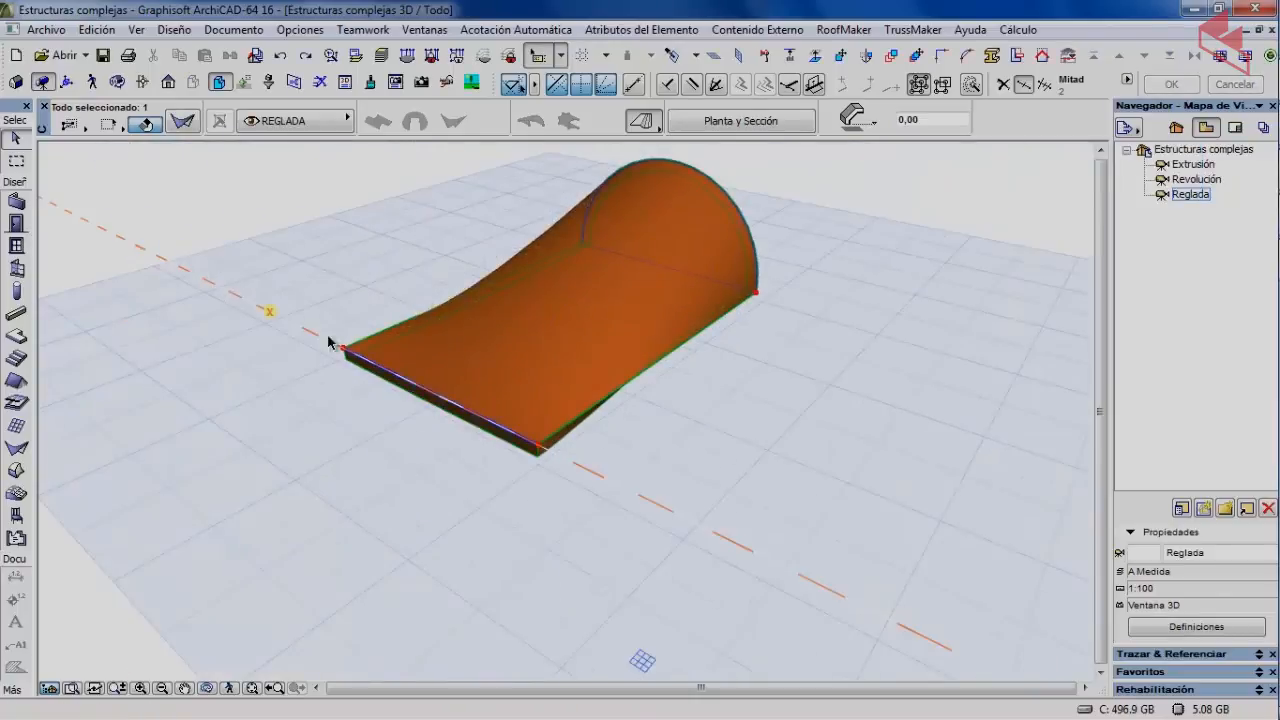
- Try to rotate the front profile within its vertical plane around its near end node, and undo the rotation
left_click(455, 405)
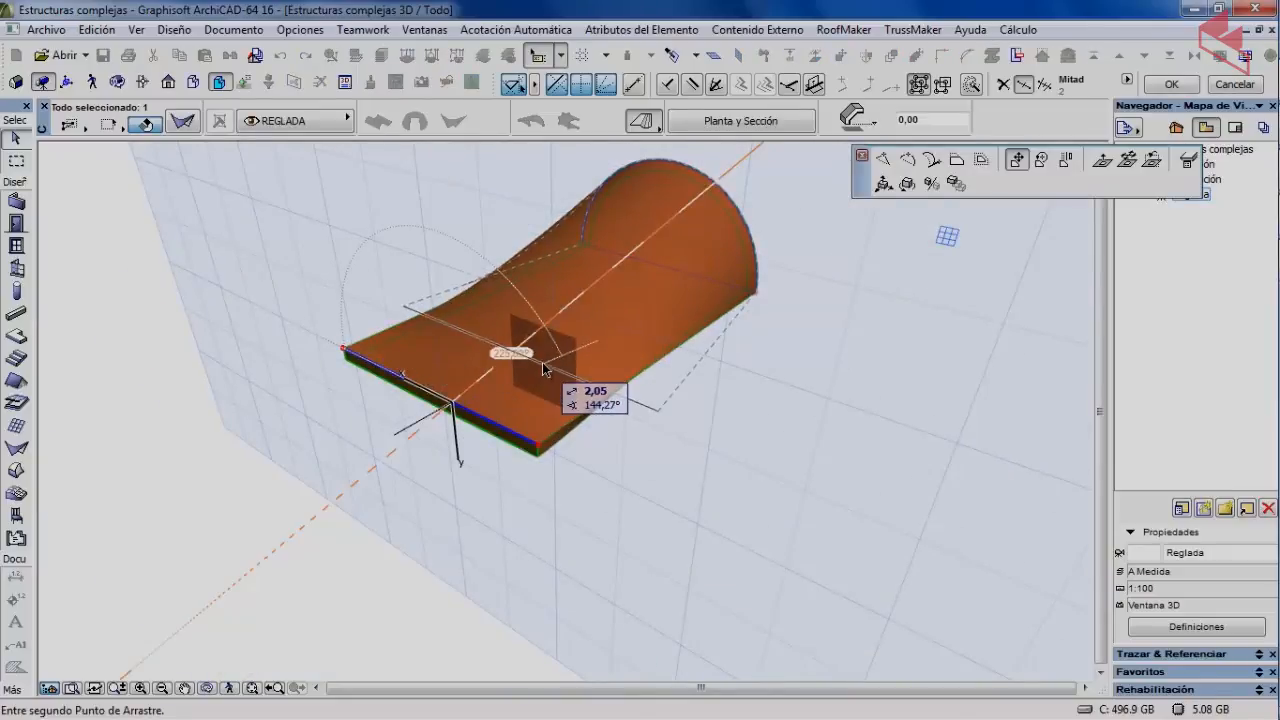
left_click(1042, 160)
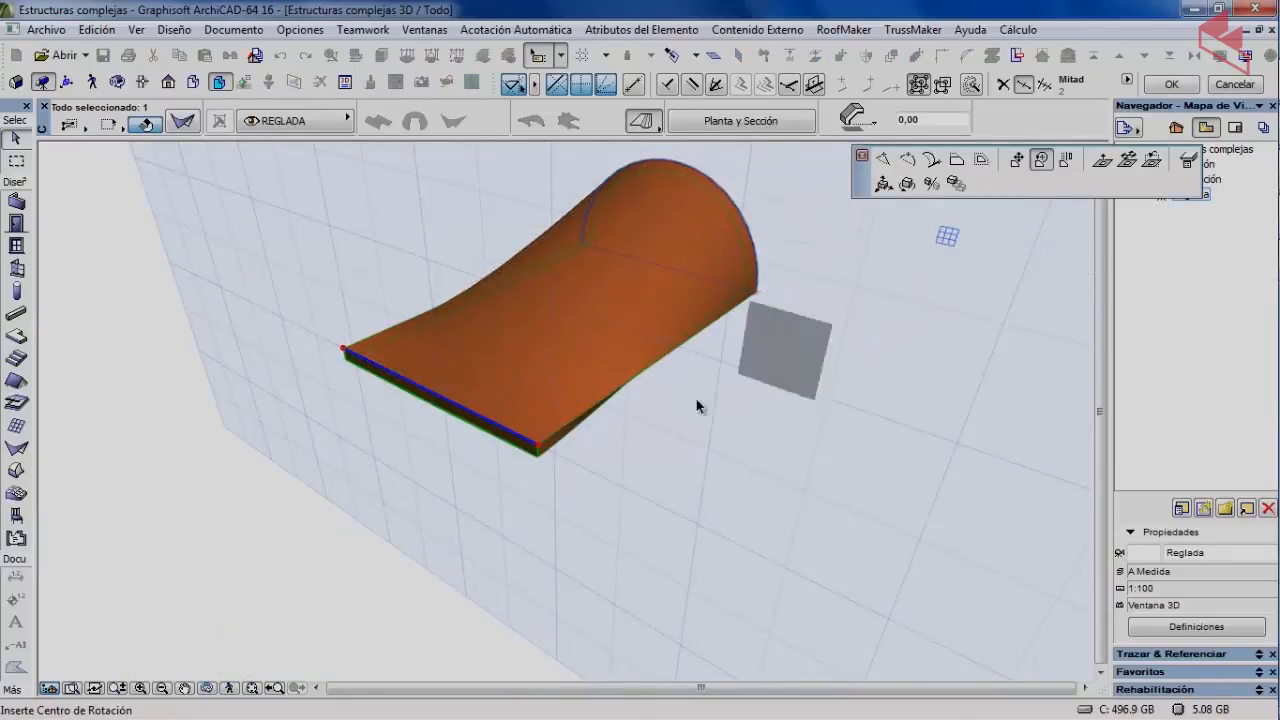
left_click(539, 443)
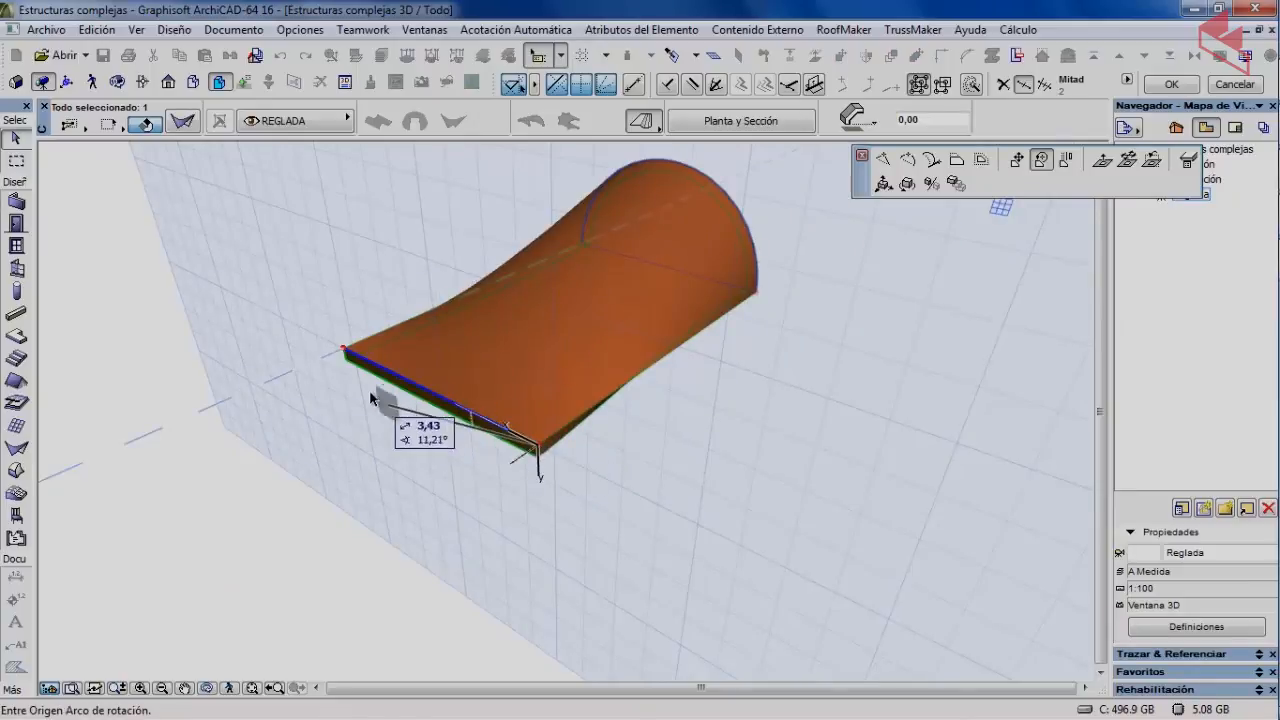
left_click(343, 350)
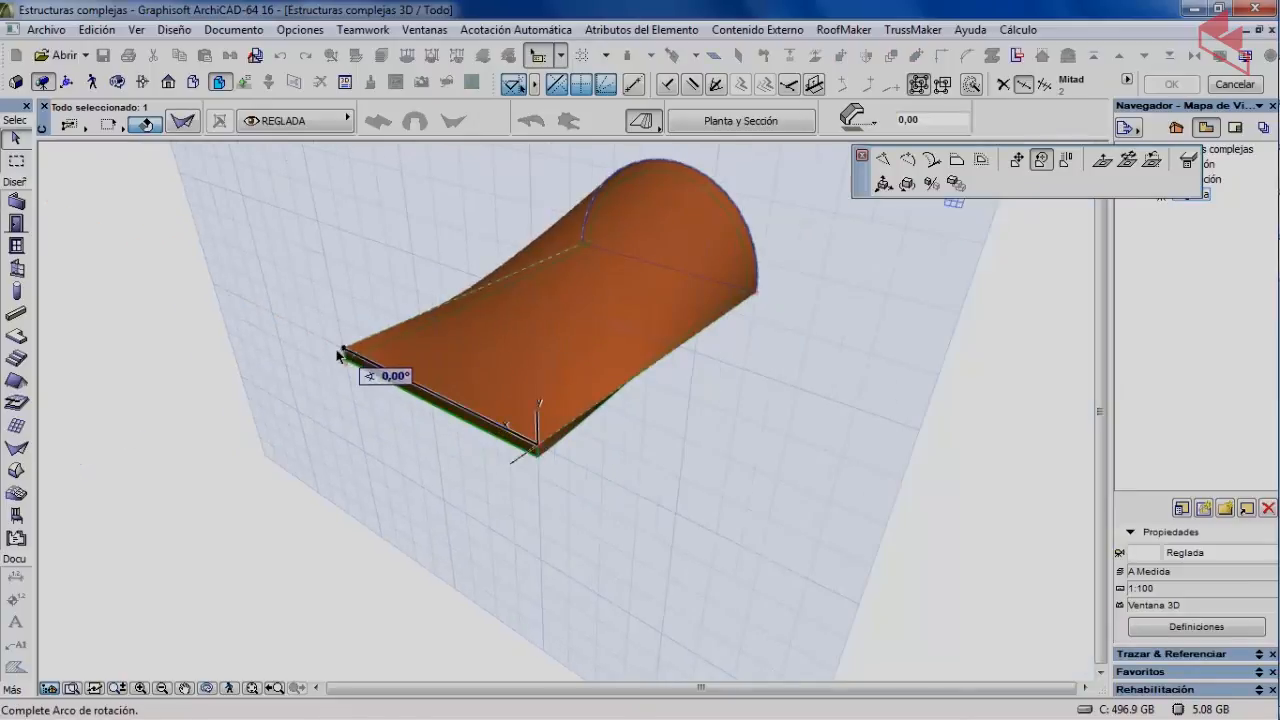
left_click(244, 471)
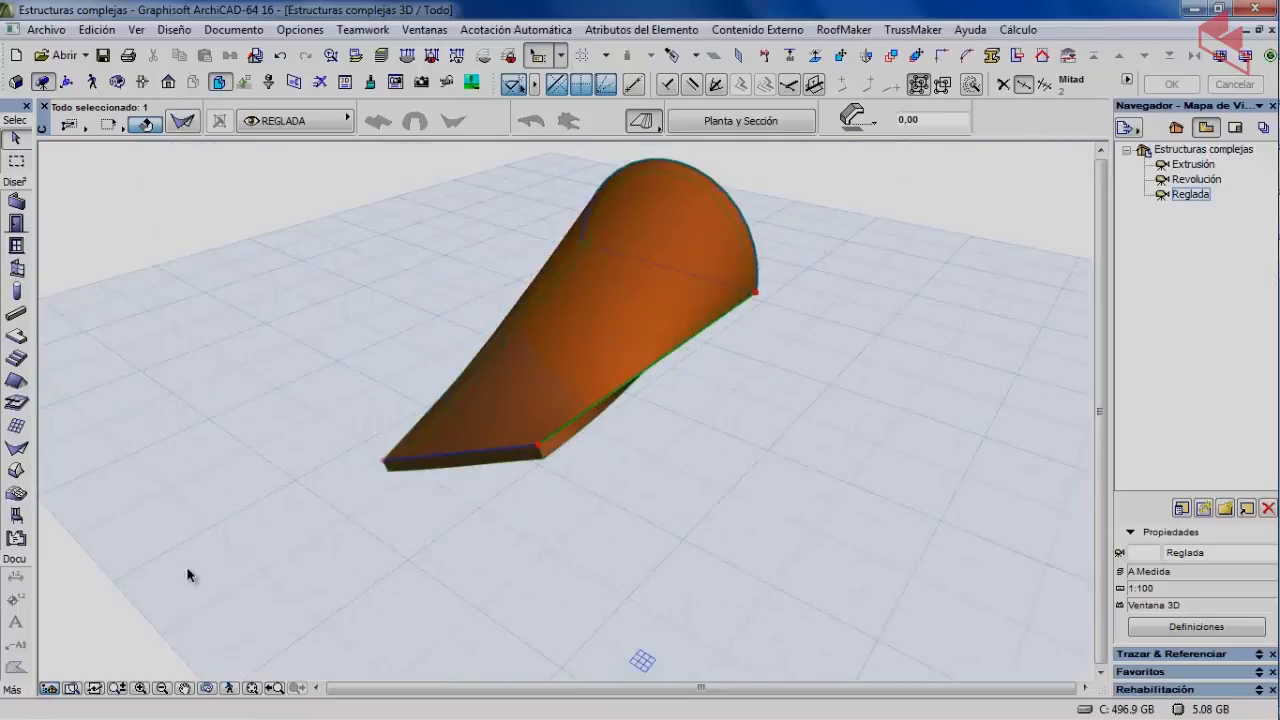
left_click(280, 55)
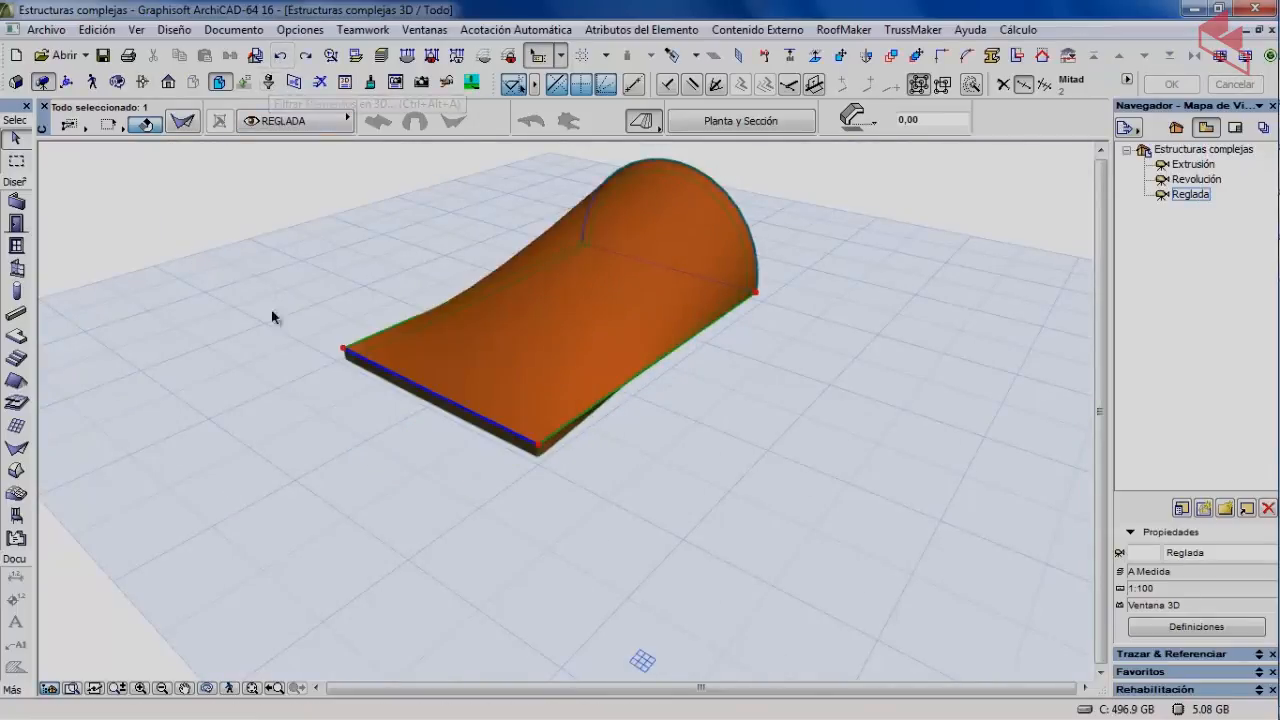
- Try to change the front profile's elevation by raising it vertically, and undo the change
left_click(469, 414)
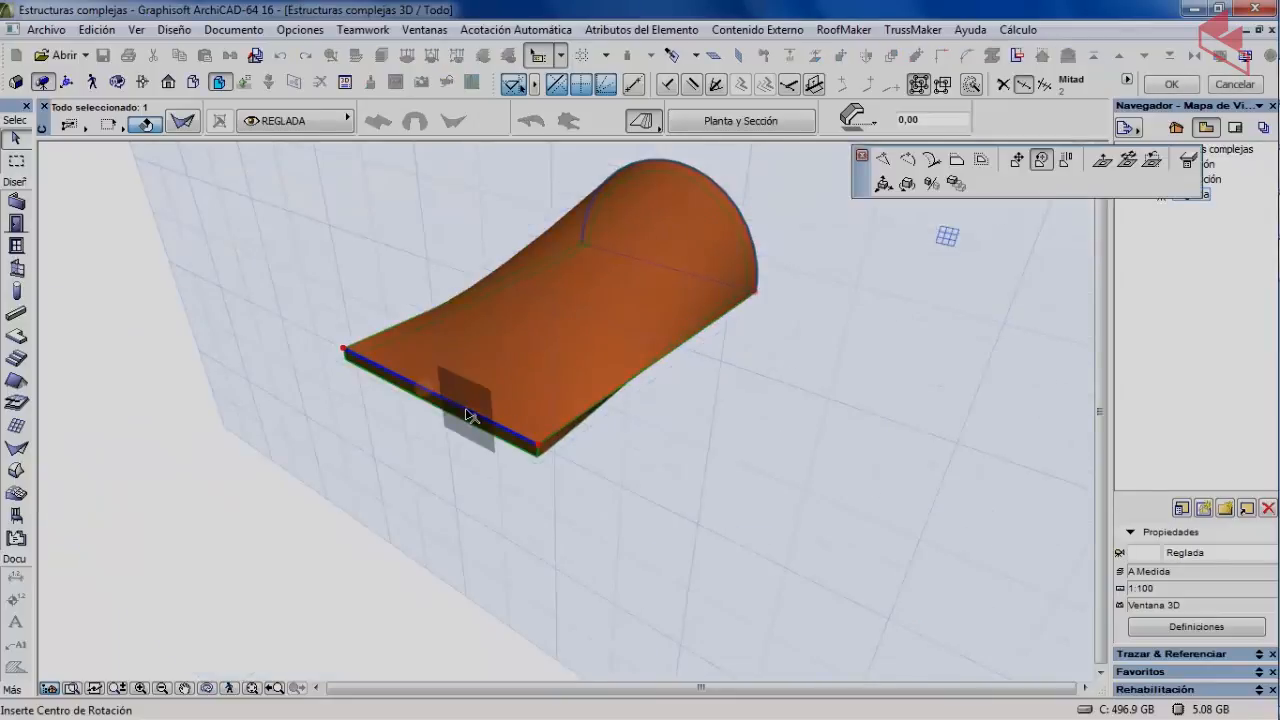
left_click(1101, 162)
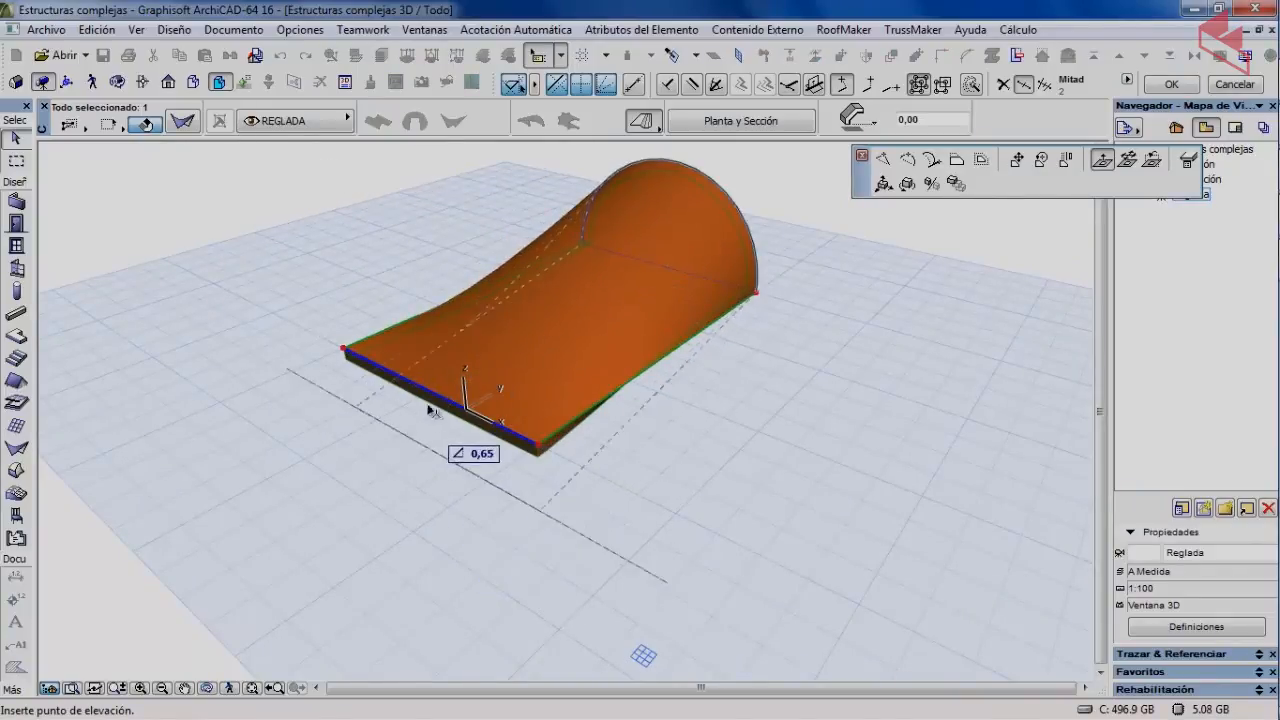
left_click(425, 265)
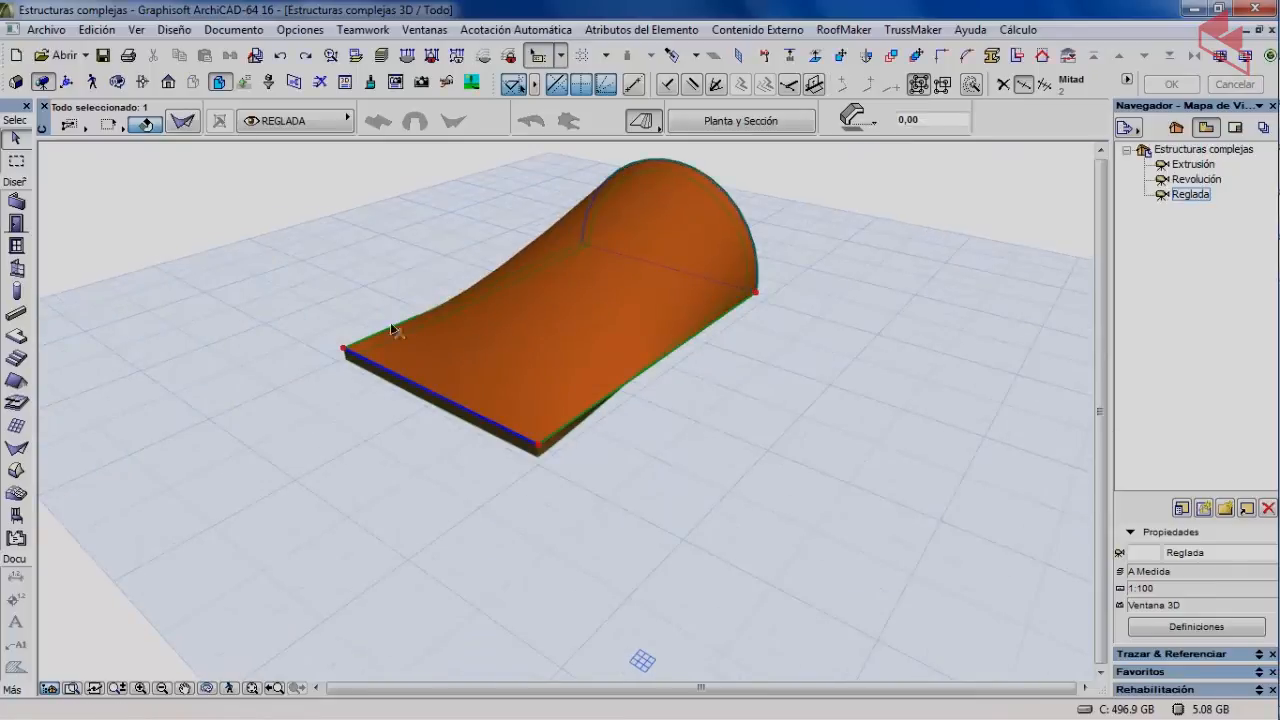
- Try to move the front profile horizontally away from the arched rear profile, and undo the move
left_click(465, 410)
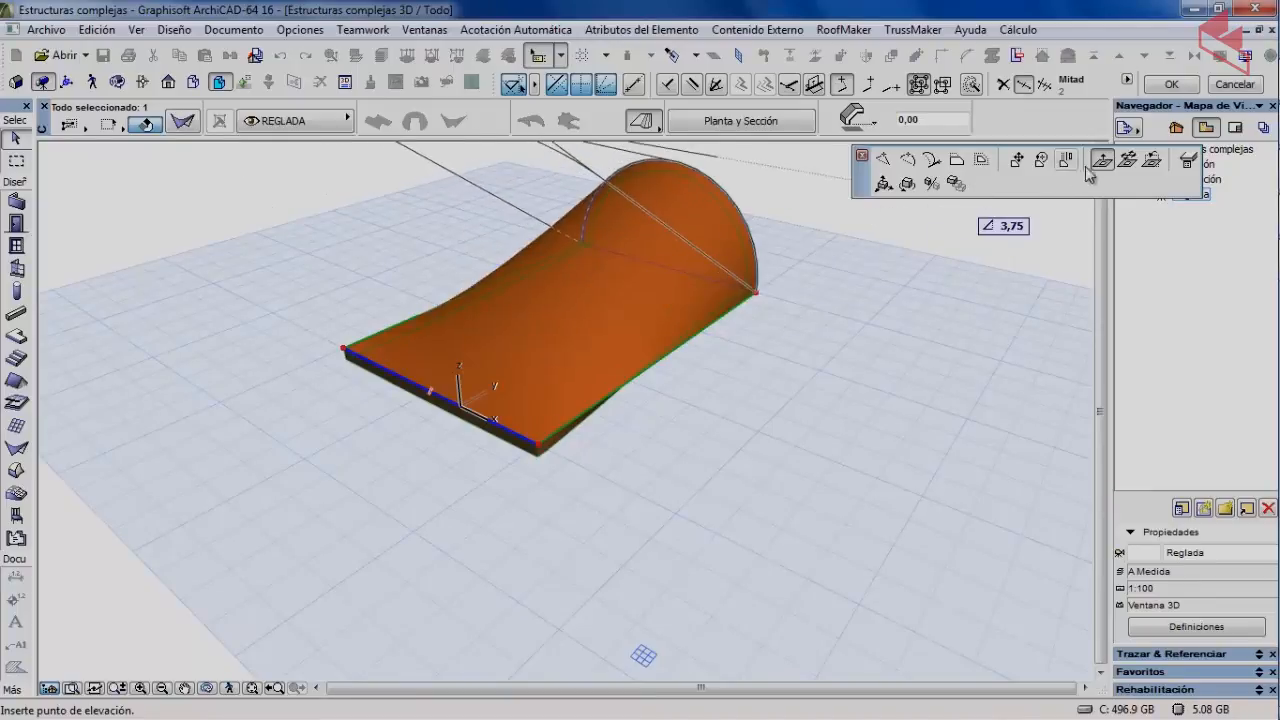
left_click(1130, 162)
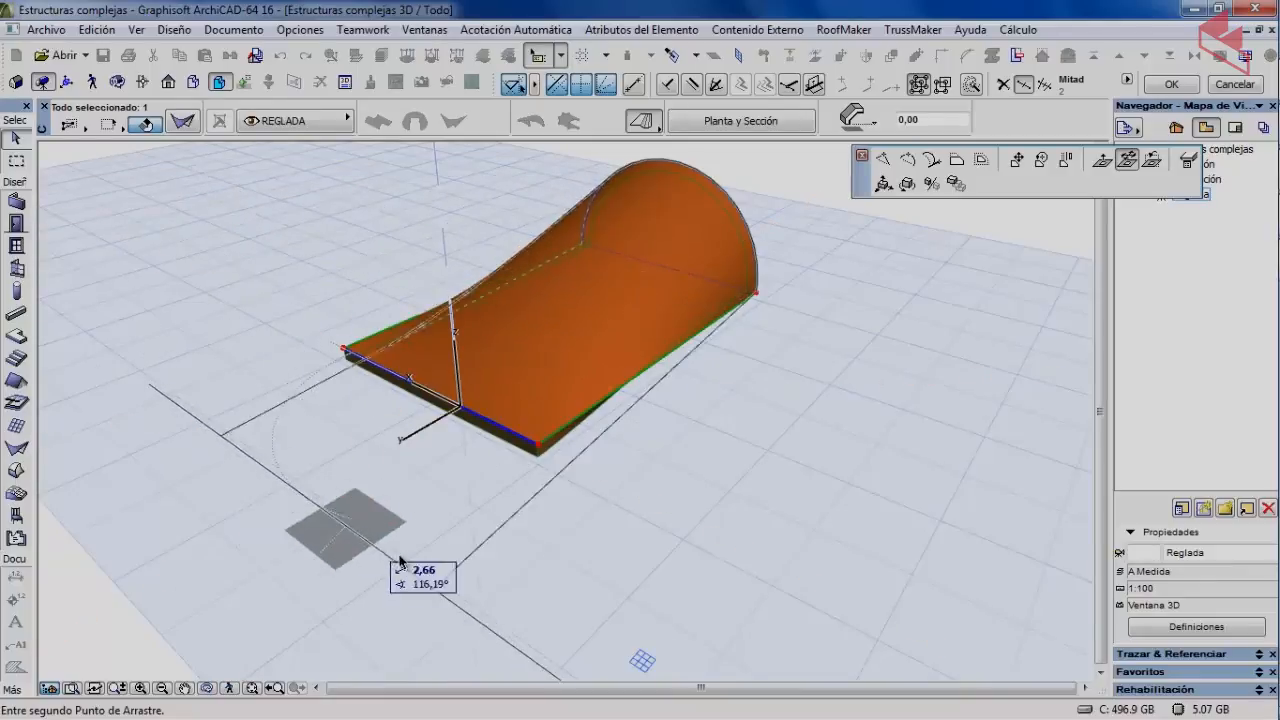
left_click(598, 580)
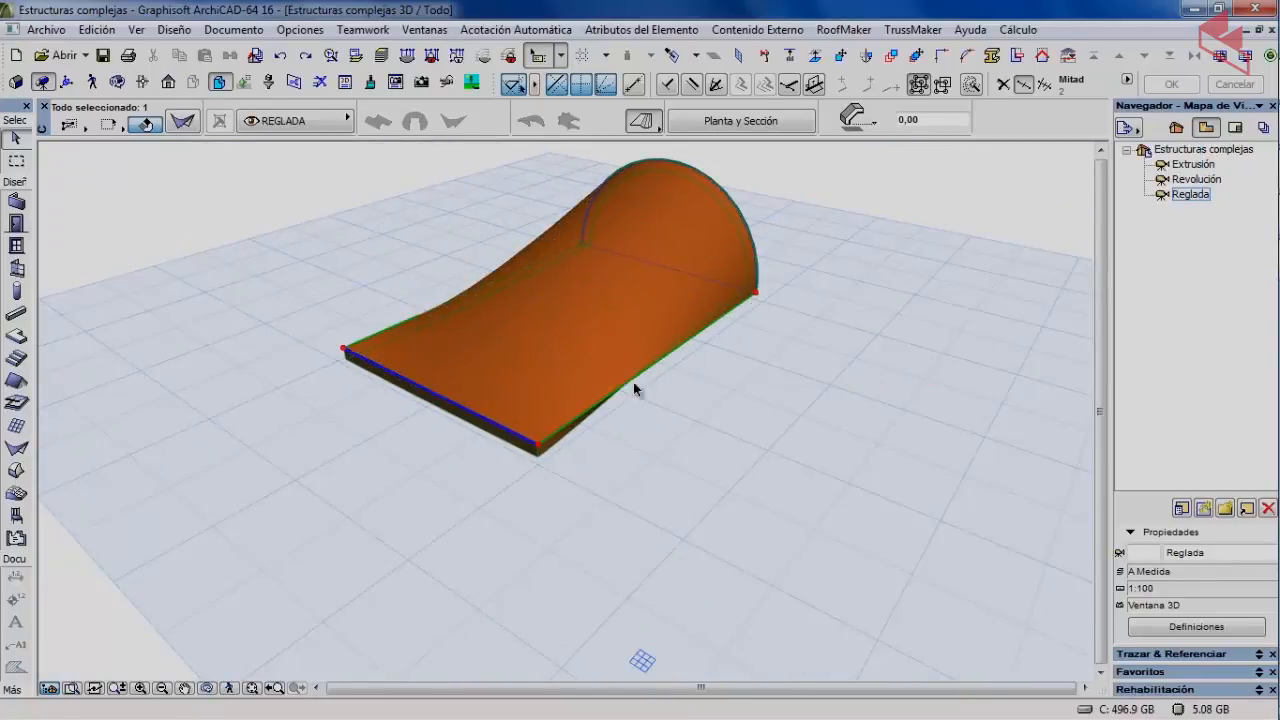
- Try to rotate the front profile horizontally outward around its near end node, and undo the rotation
left_click(510, 432)
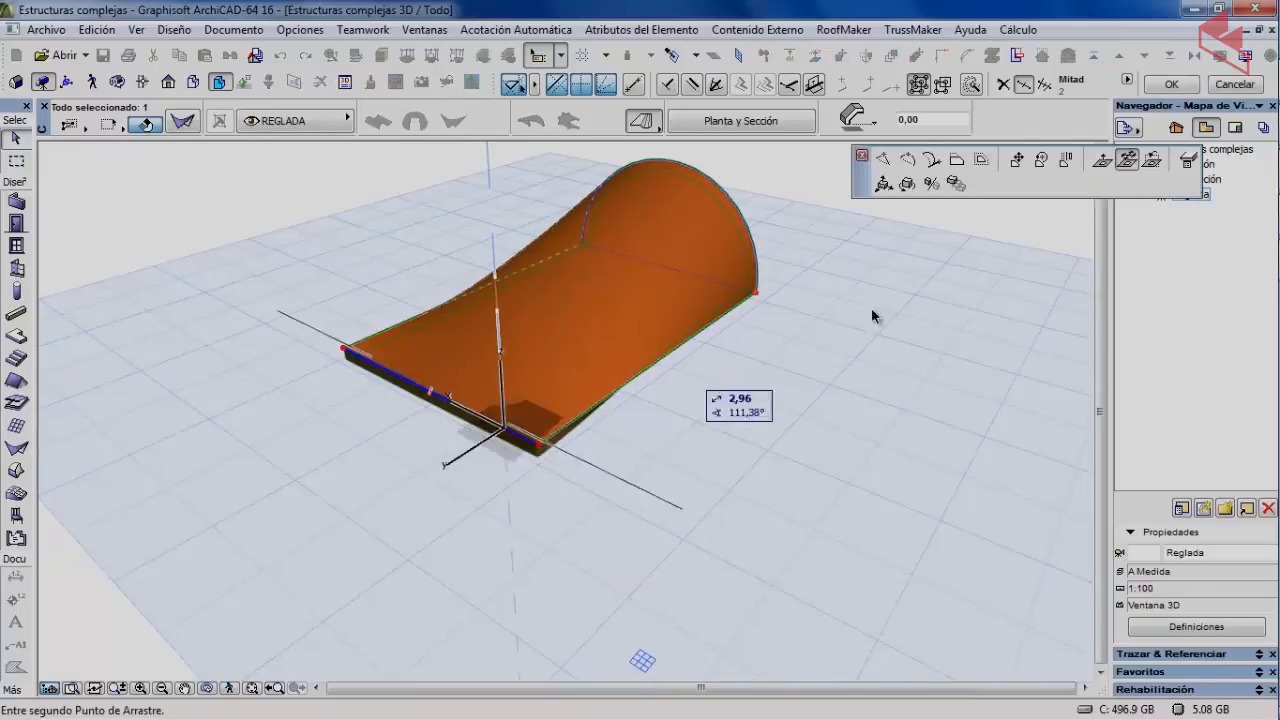
left_click(1153, 162)
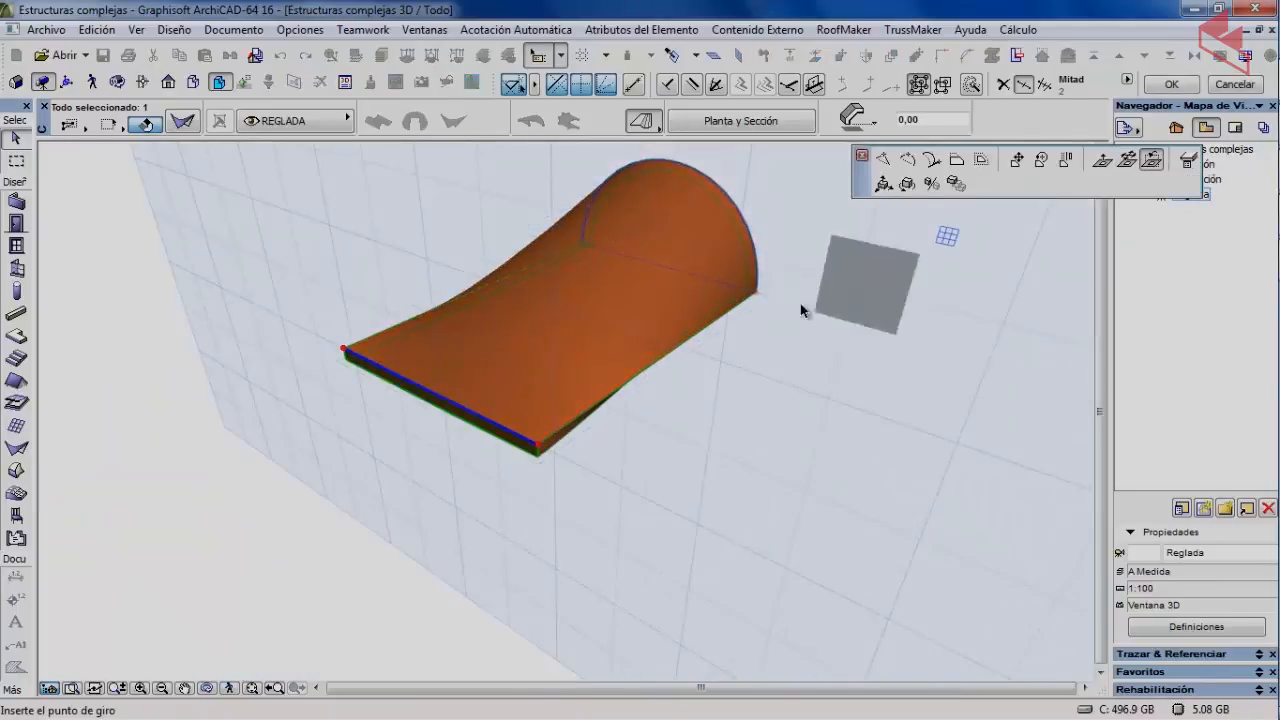
left_click(538, 452)
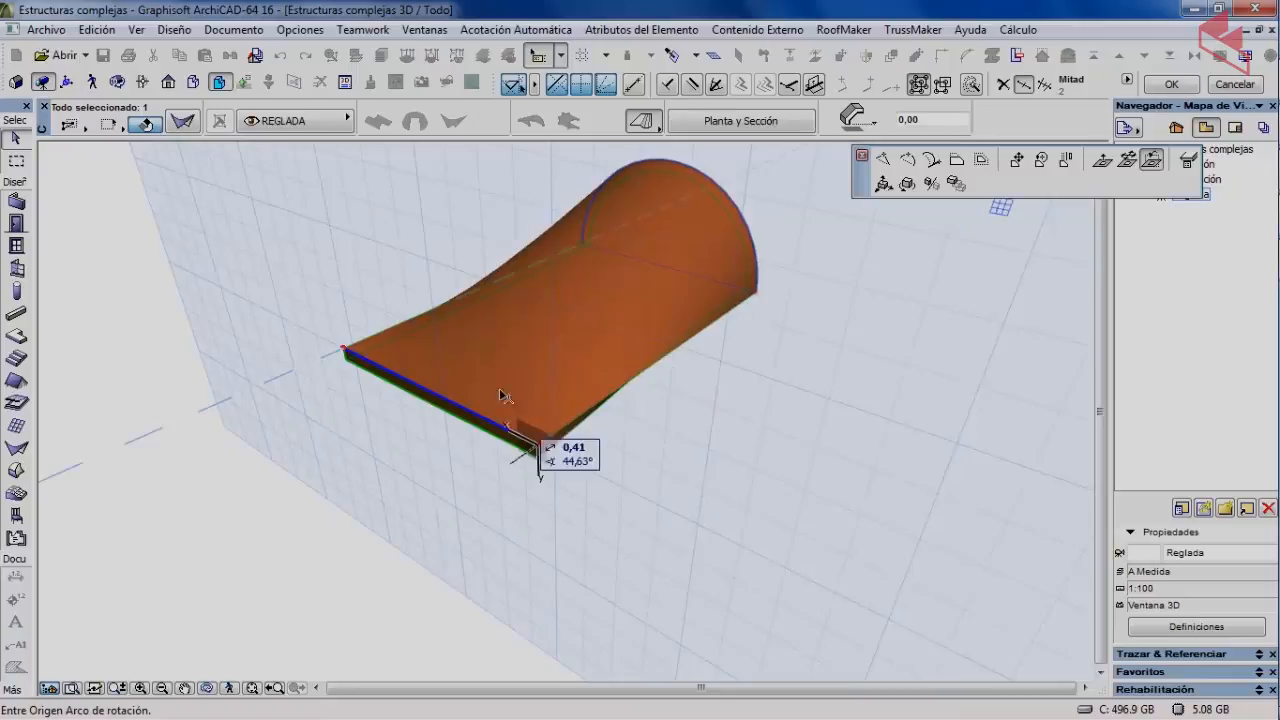
left_click(341, 349)
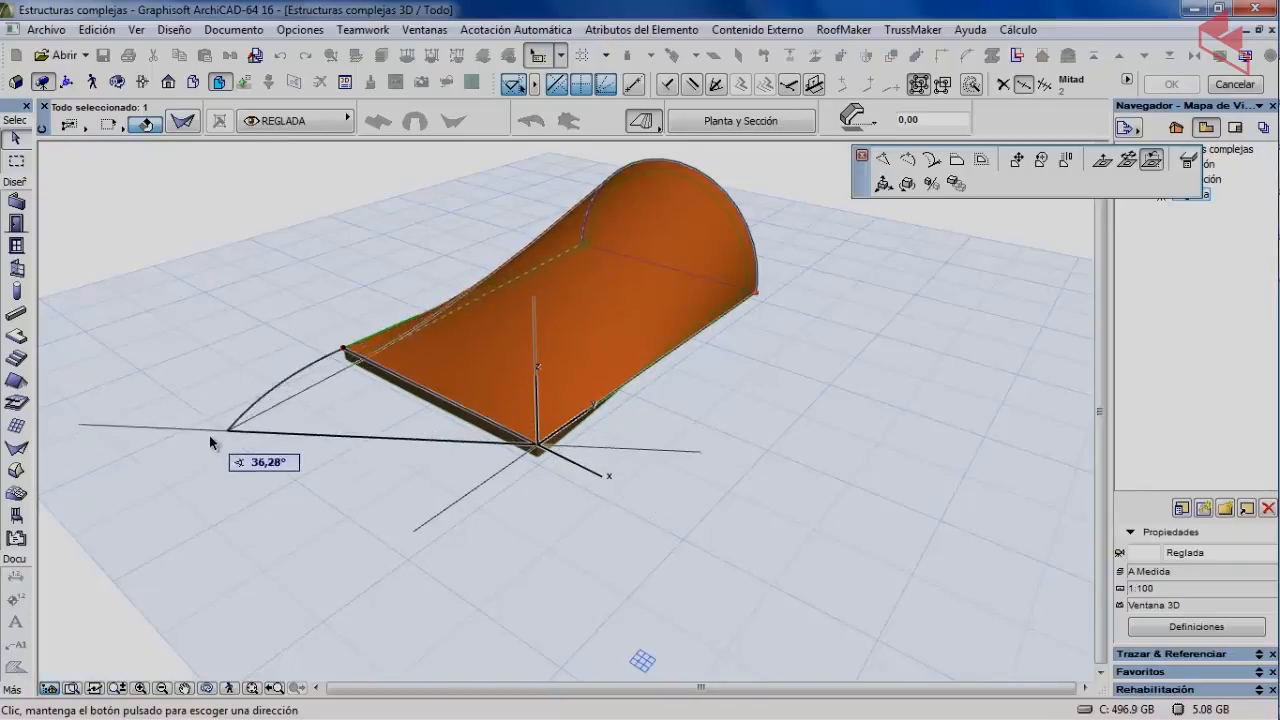
left_click(200, 508)
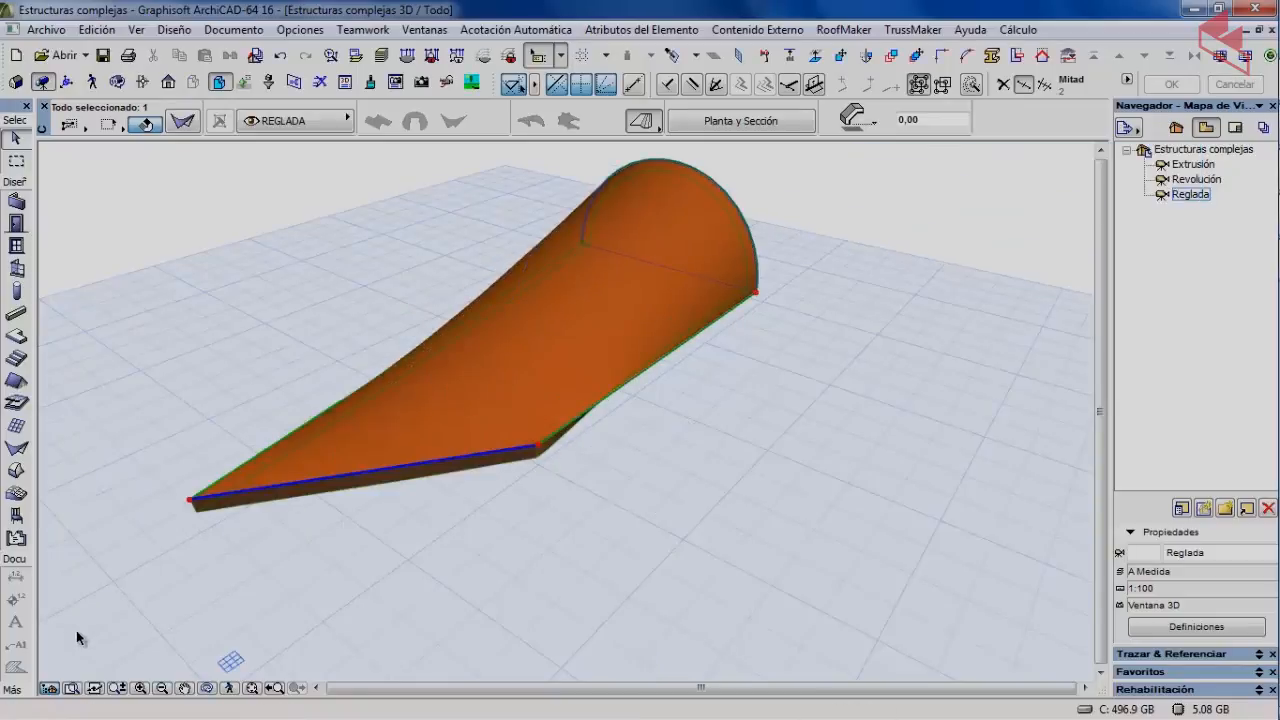
left_click(280, 57)
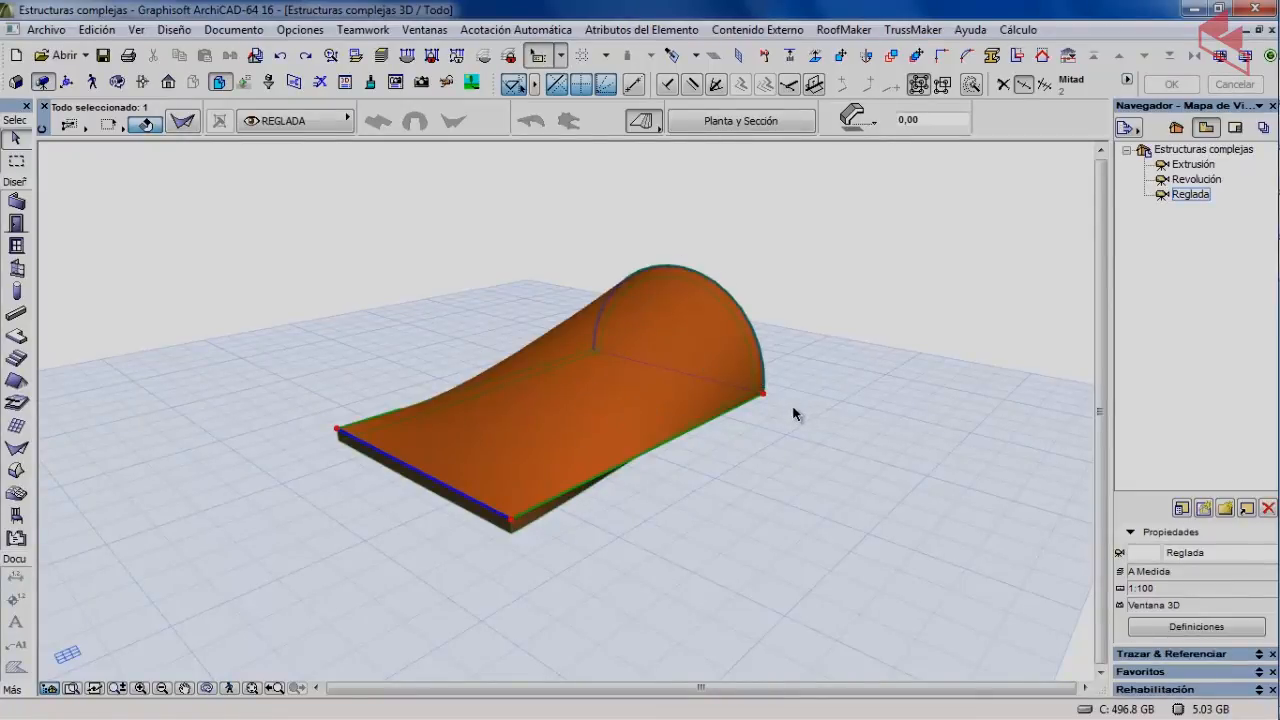
- Start a free 3D rotation of the ruled shell and set a vertical editing plane along its near long edge using three points
left_click(764, 397)
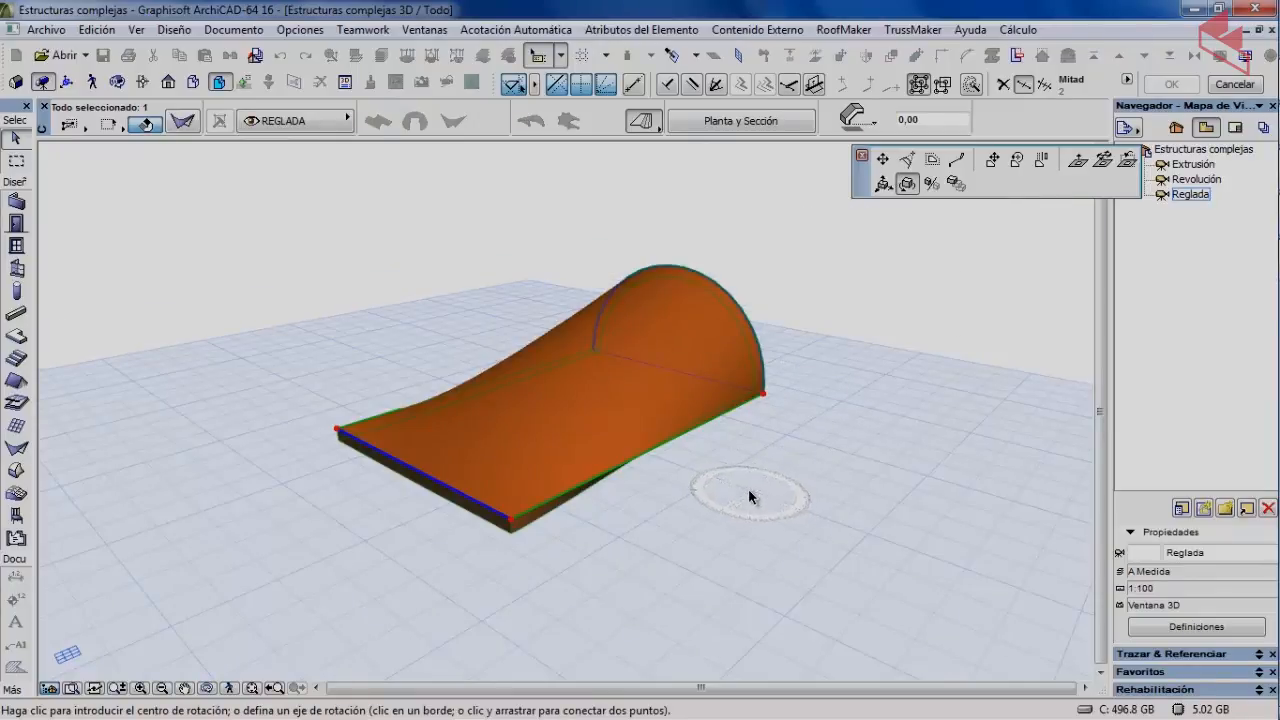
right_click(803, 442)
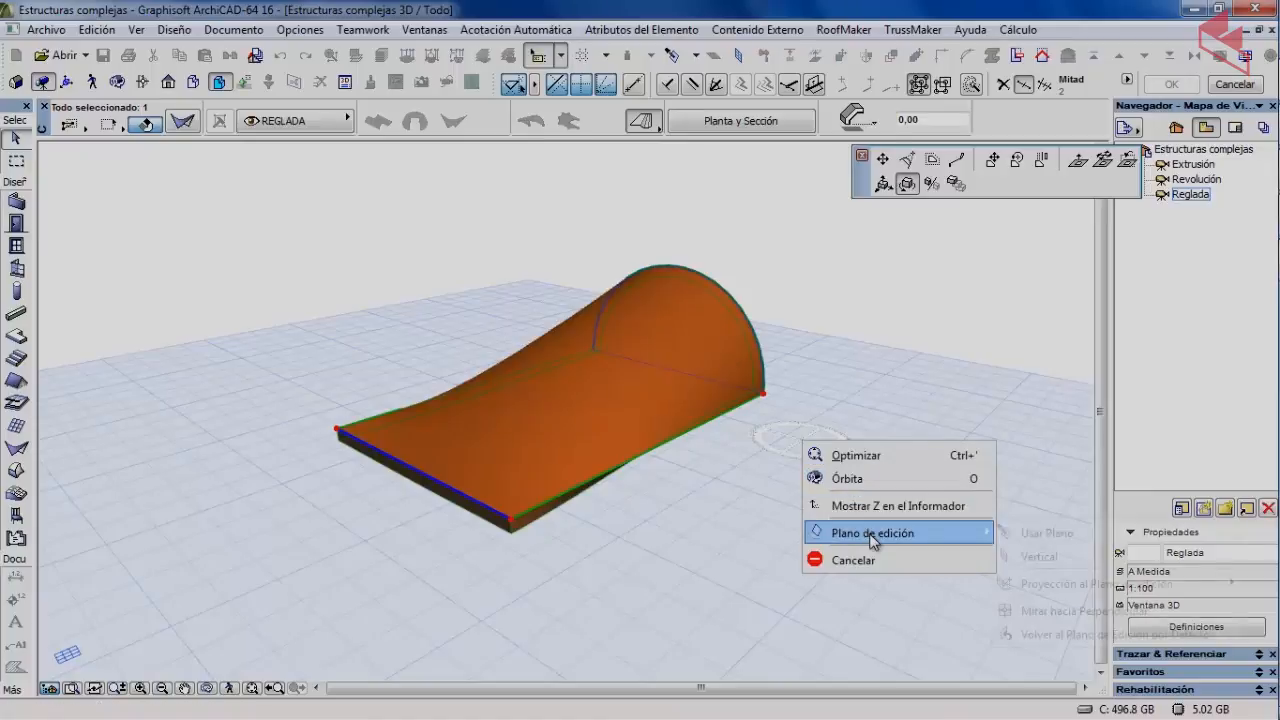
mouse_move(877, 535)
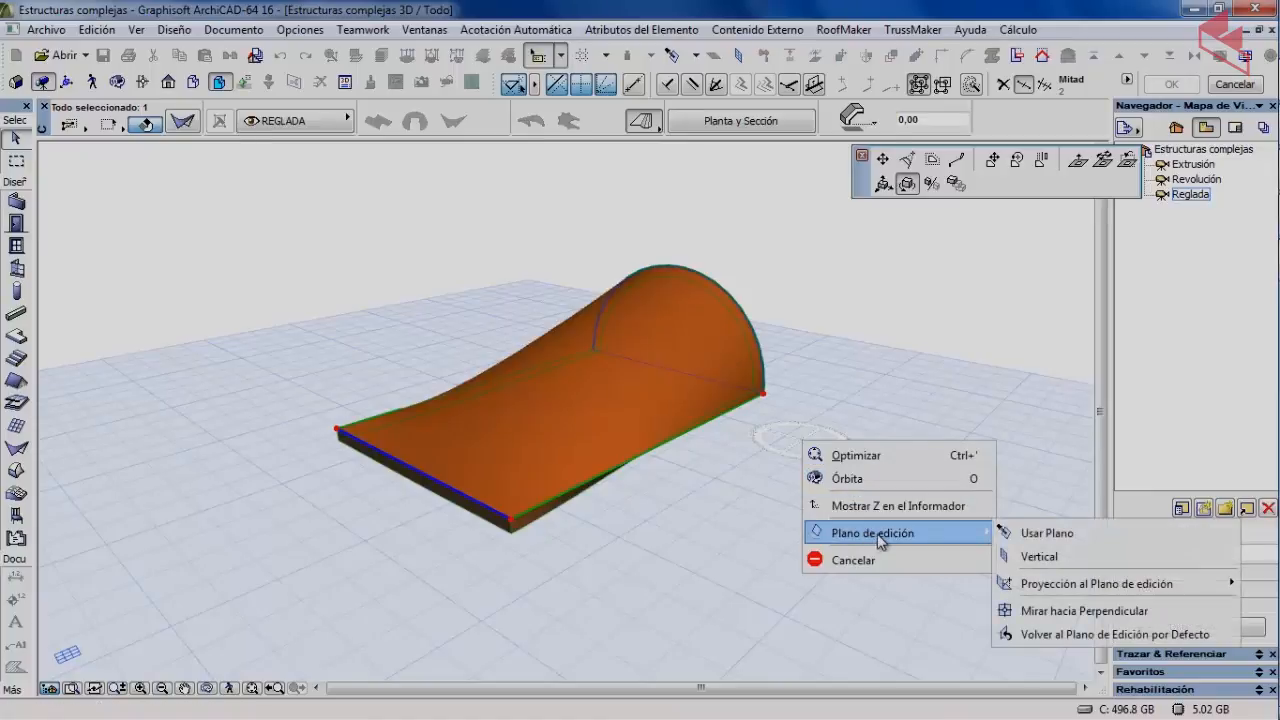
left_click(1042, 532)
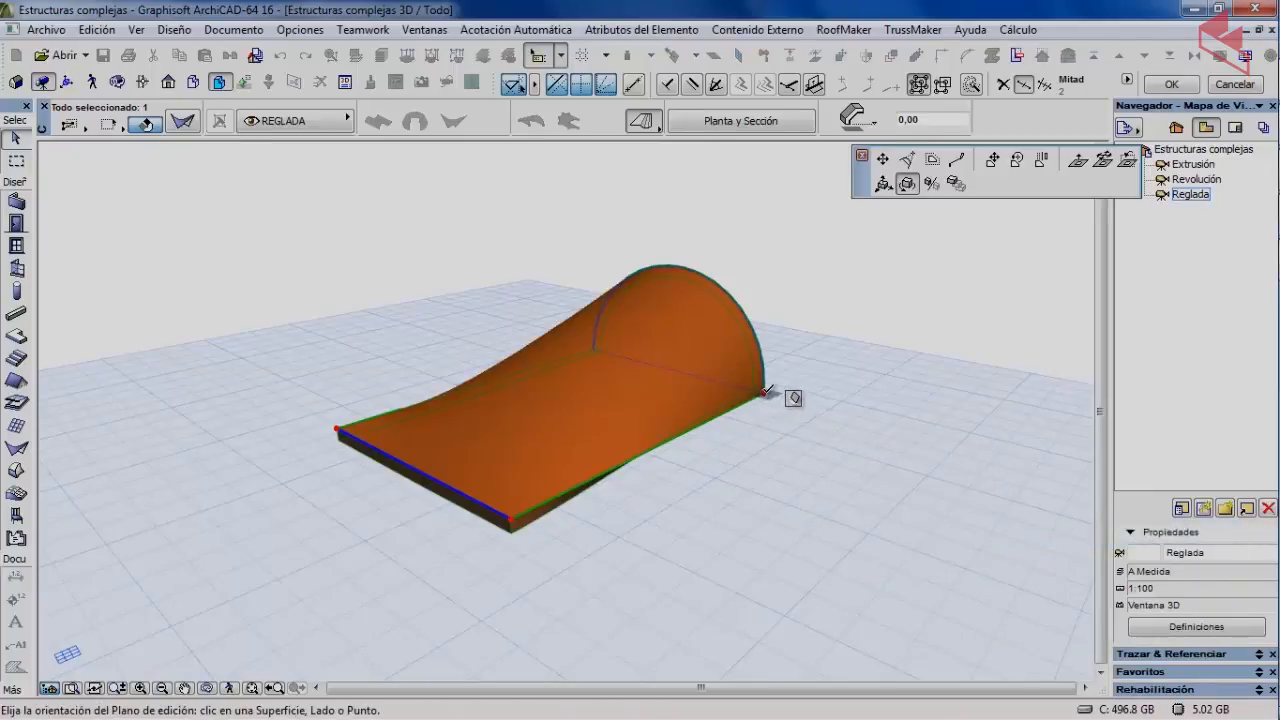
left_click(765, 391)
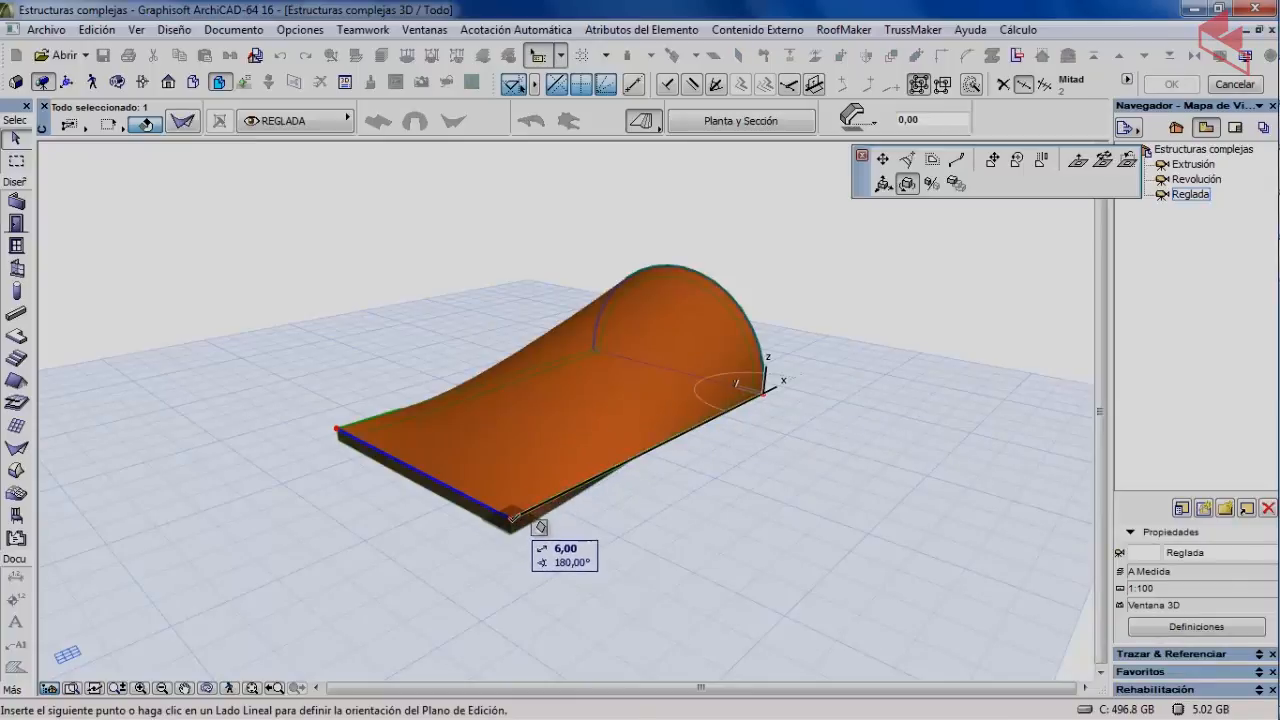
left_click(513, 517)
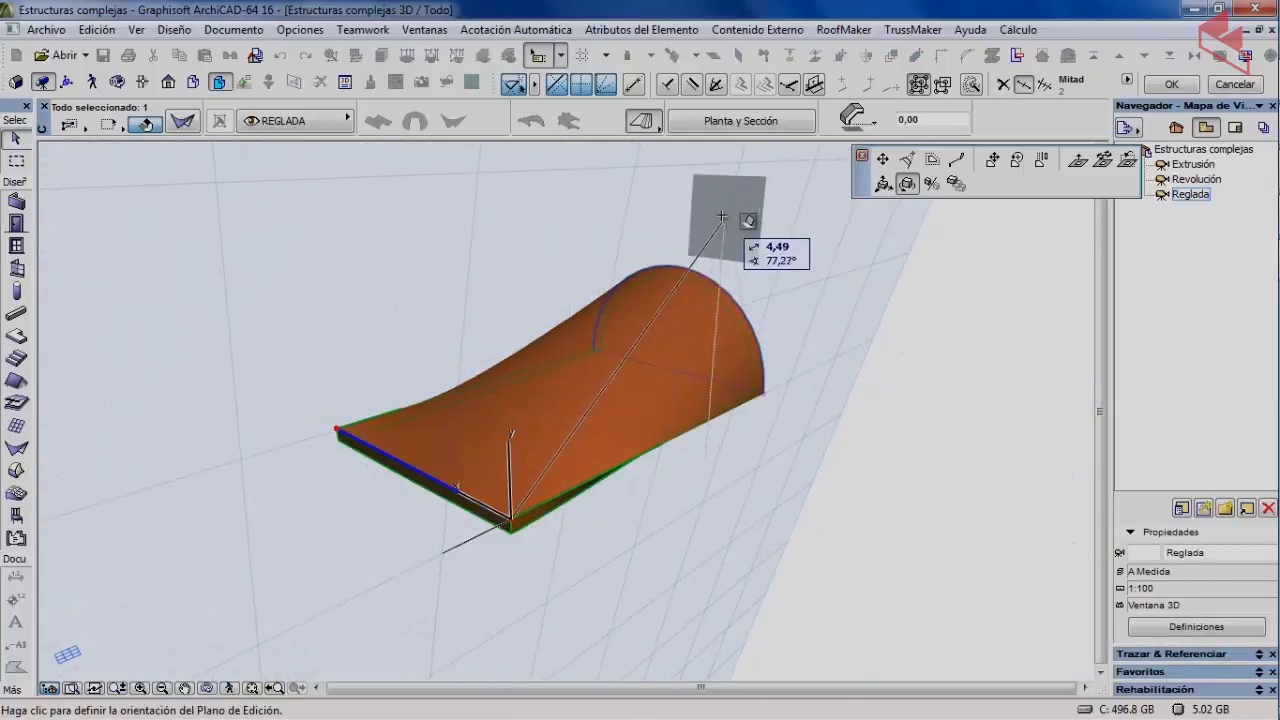
left_click(721, 216)
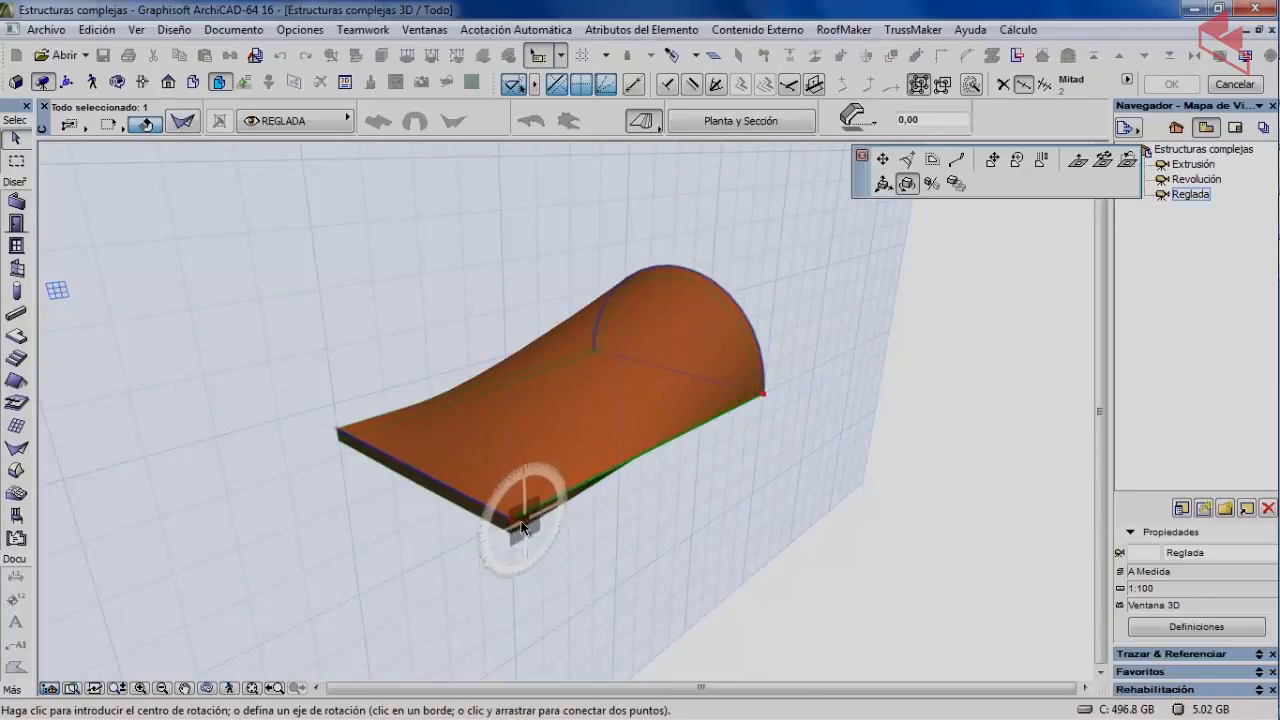
- Rotate the whole shell 90° upward around the arched profile's near base node, from the front corner to vertical, and deselect it
left_click(765, 398)
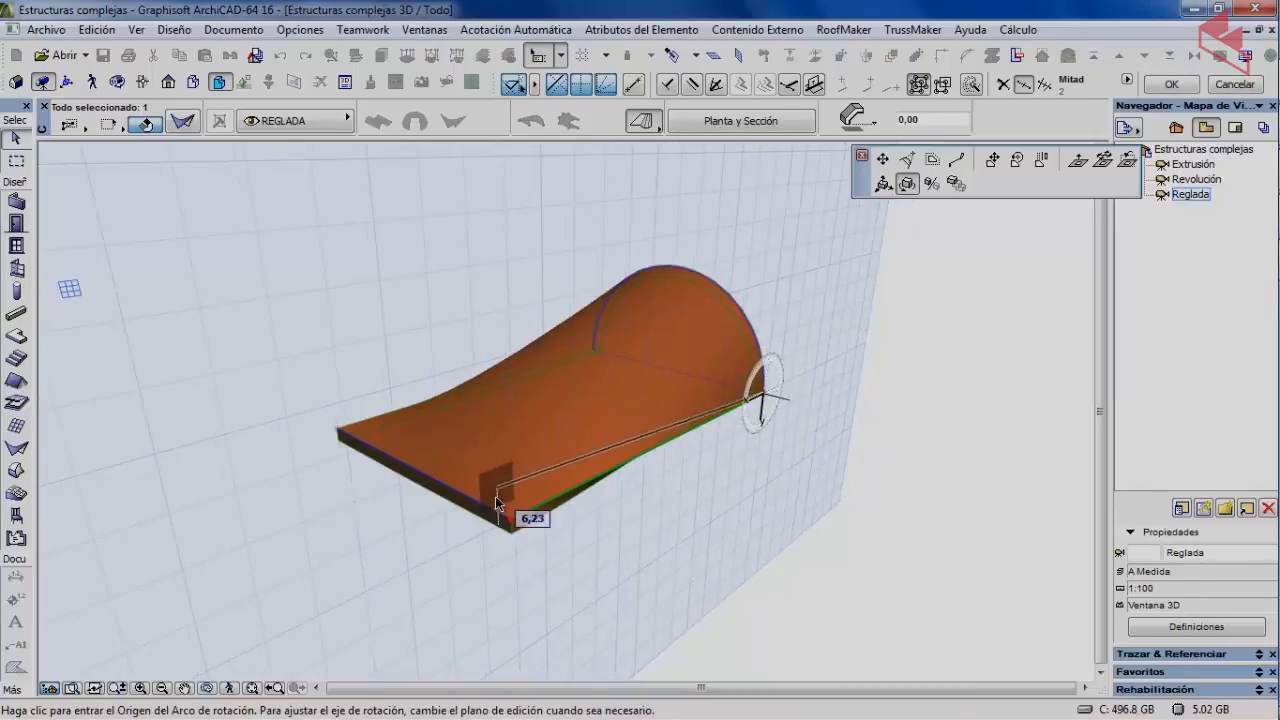
left_click(511, 527)
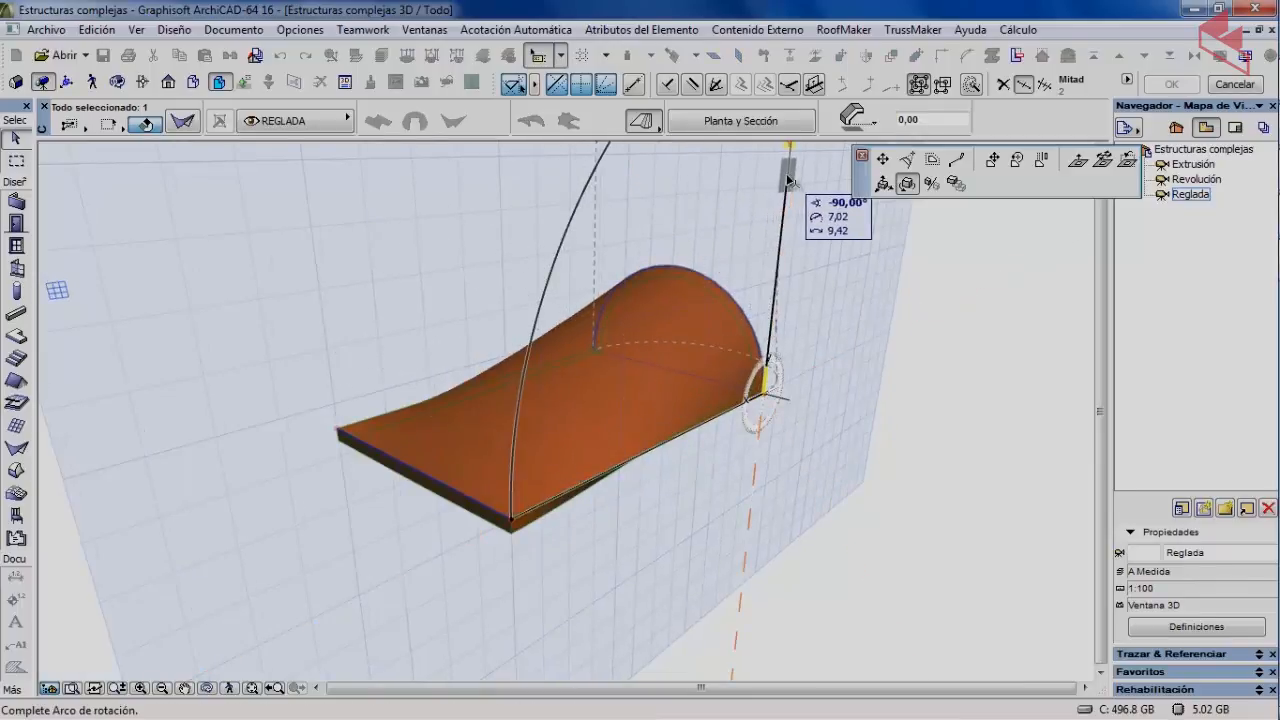
left_click(757, 234)
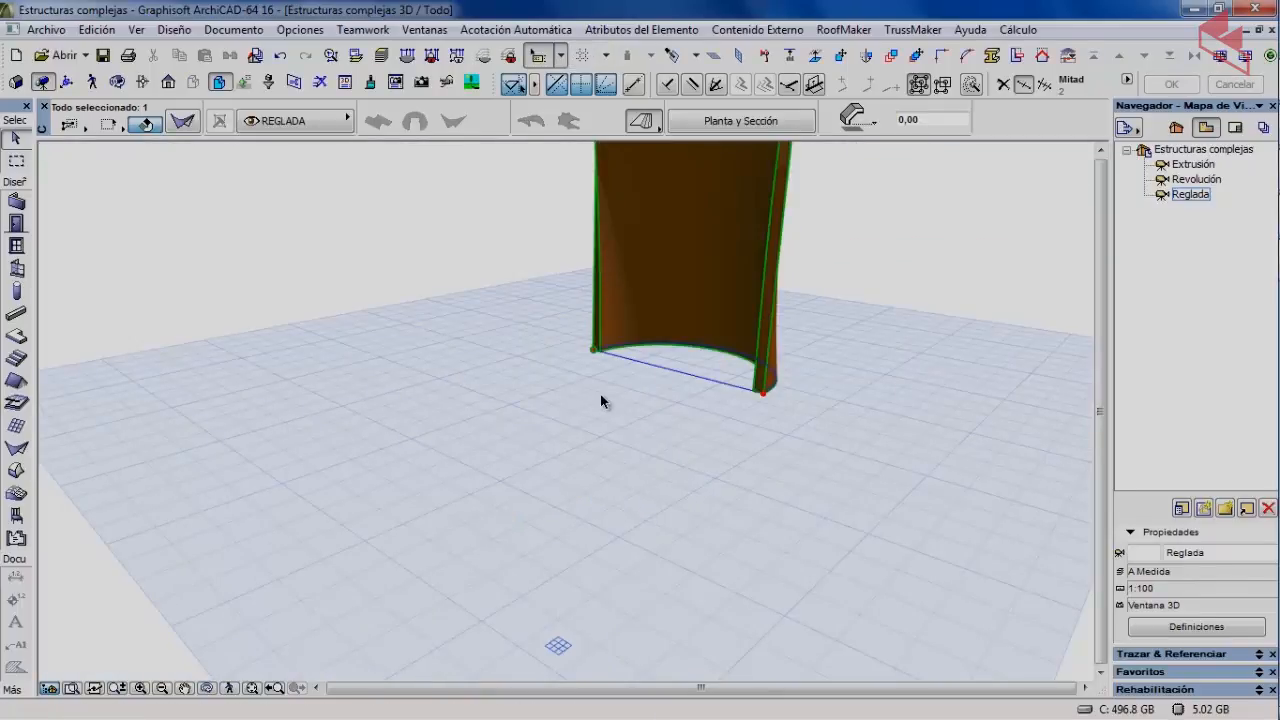
left_click(377, 474)
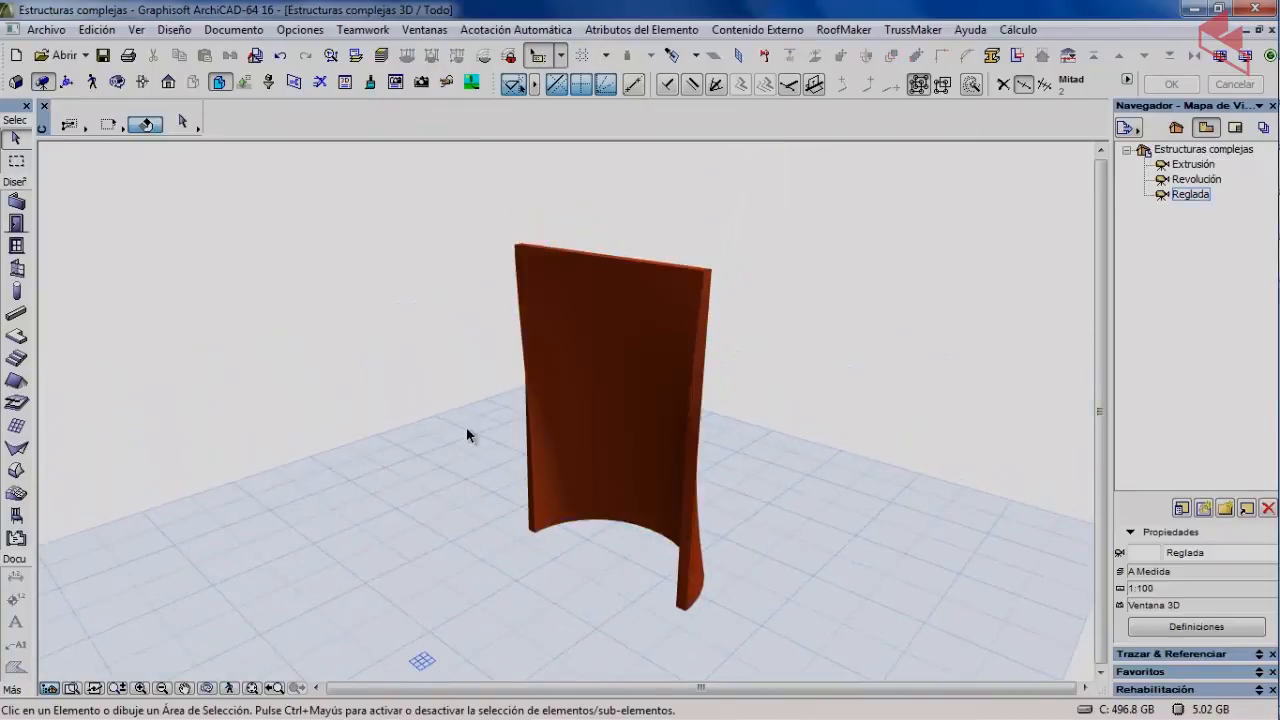